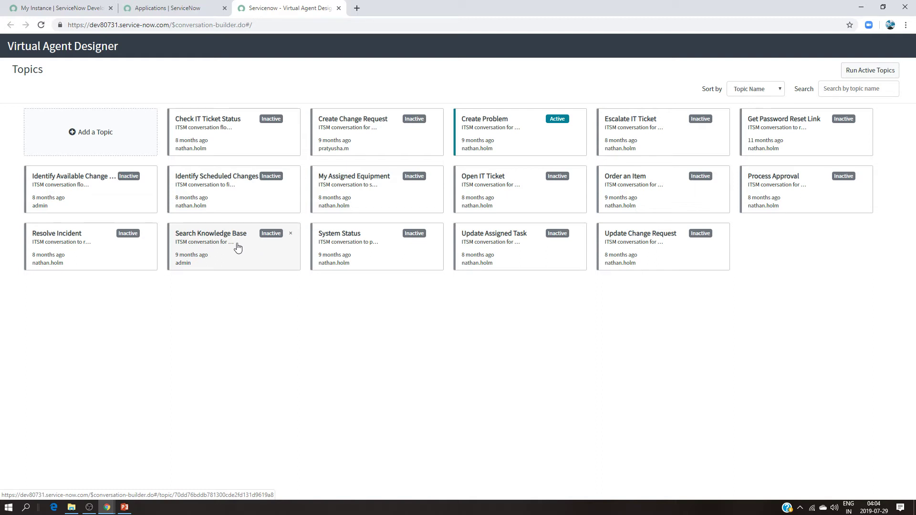
- Inspect the topic properties of Search Knowledge Base and Create Problem, returning to the topic list after each
click(236, 244)
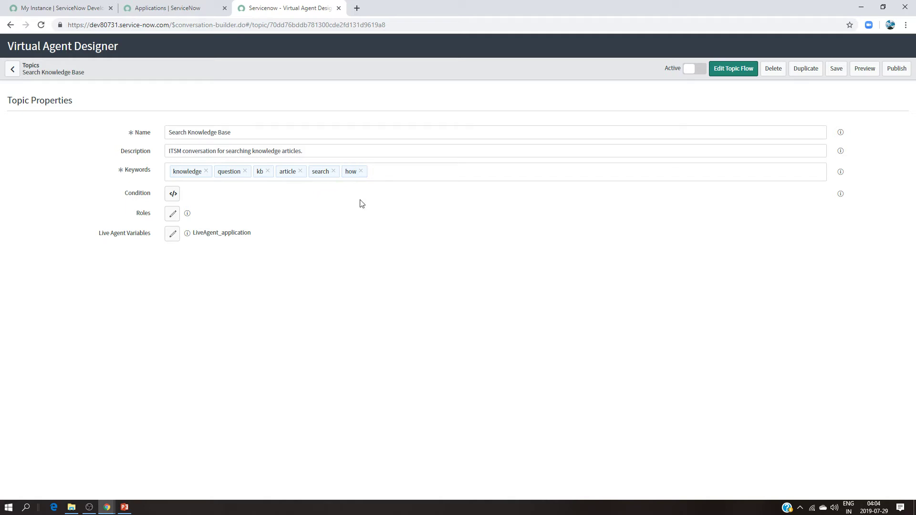
click(13, 69)
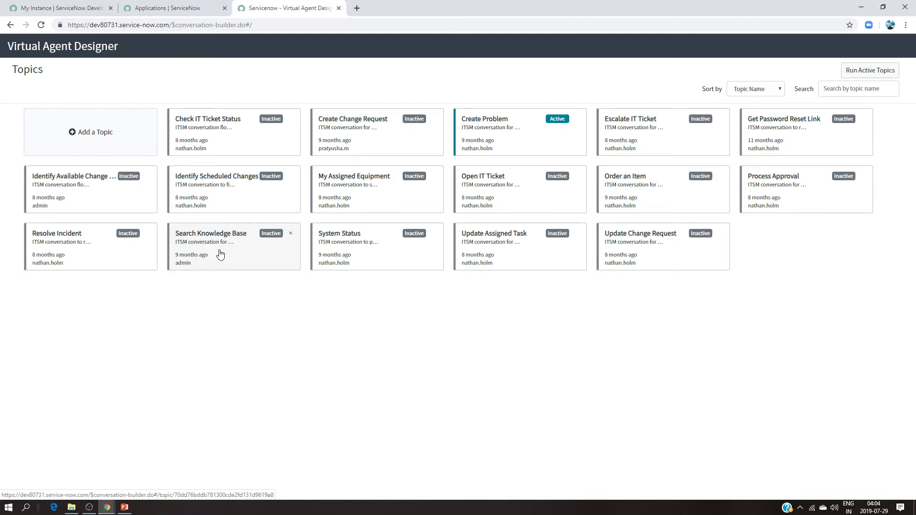
click(508, 146)
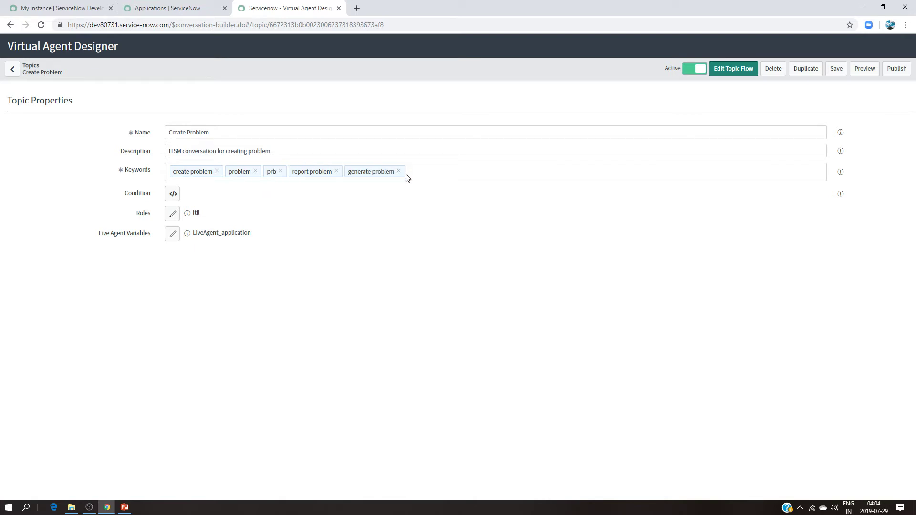
click(12, 69)
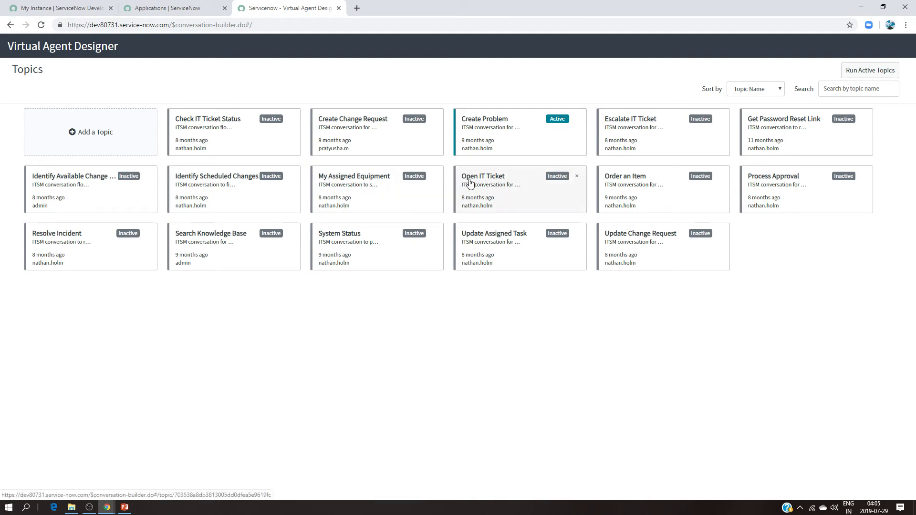
- Publish the Create Problem topic and open its conversation preview, placing the preview window near the middle of the page
click(527, 151)
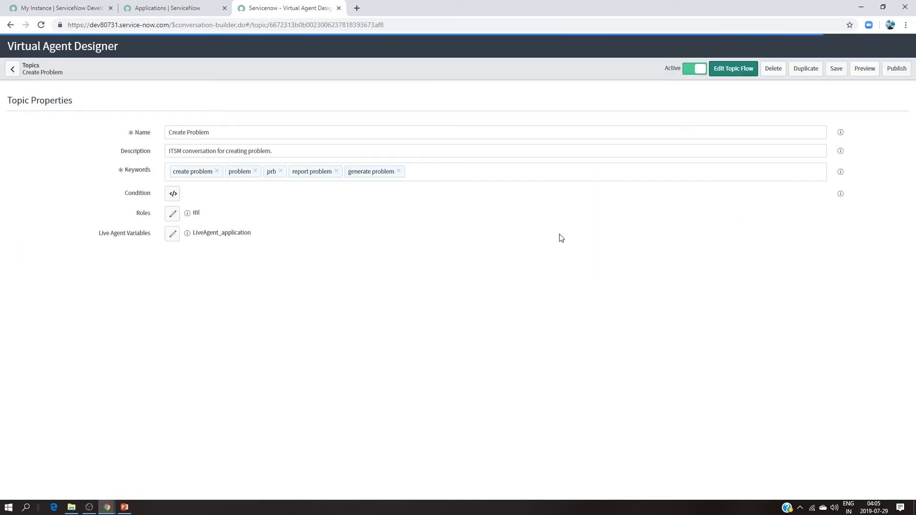
click(686, 71)
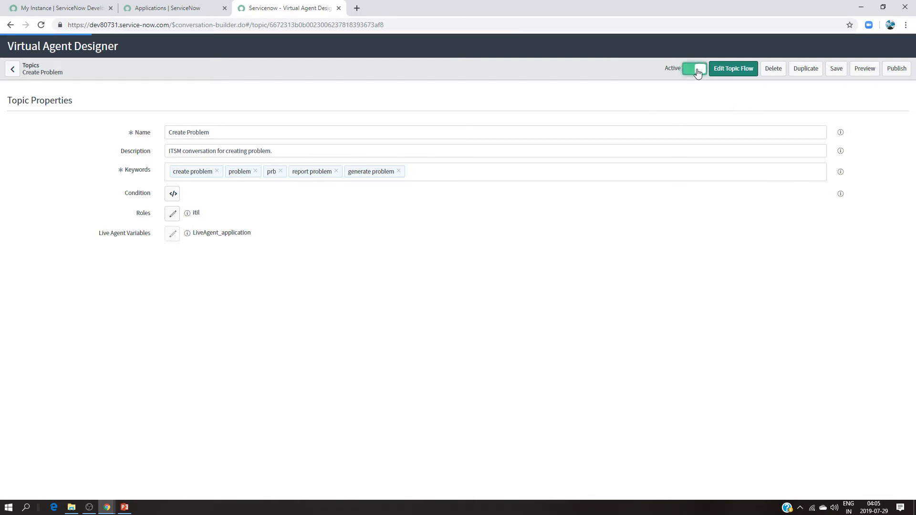
click(896, 68)
click(865, 68)
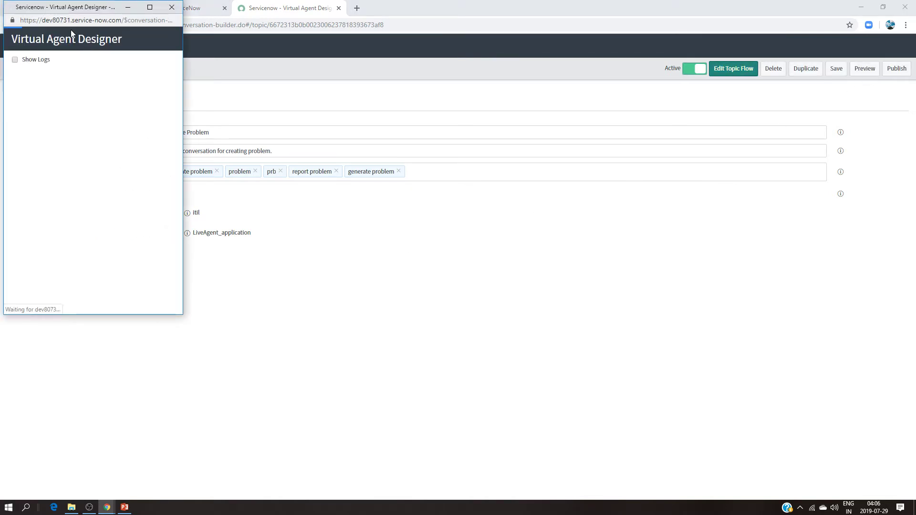
drag(68, 9, 440, 99)
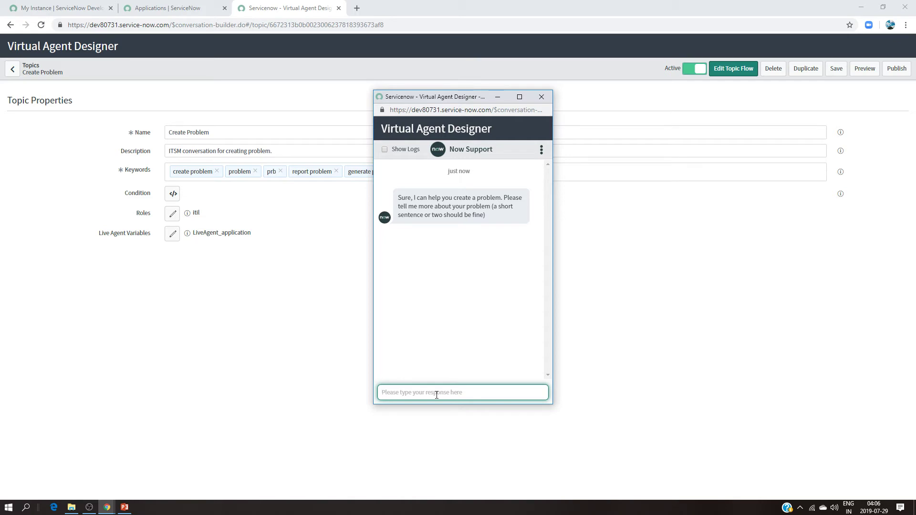
- Describe the problem as "Oracle issue" in the preview chat, answering 2 - Medium for both urgency and impact
text(Oracc)
key(BackSpace)
text(le issue)
key(Return)
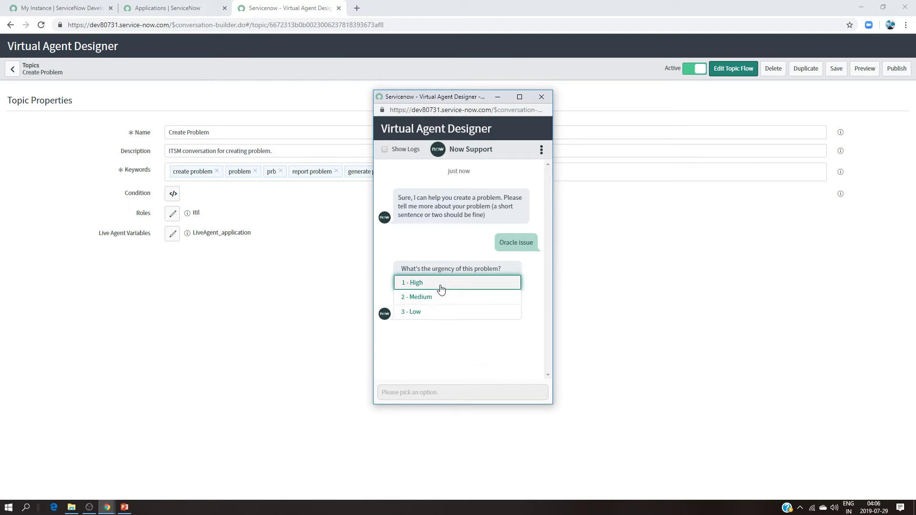
click(431, 299)
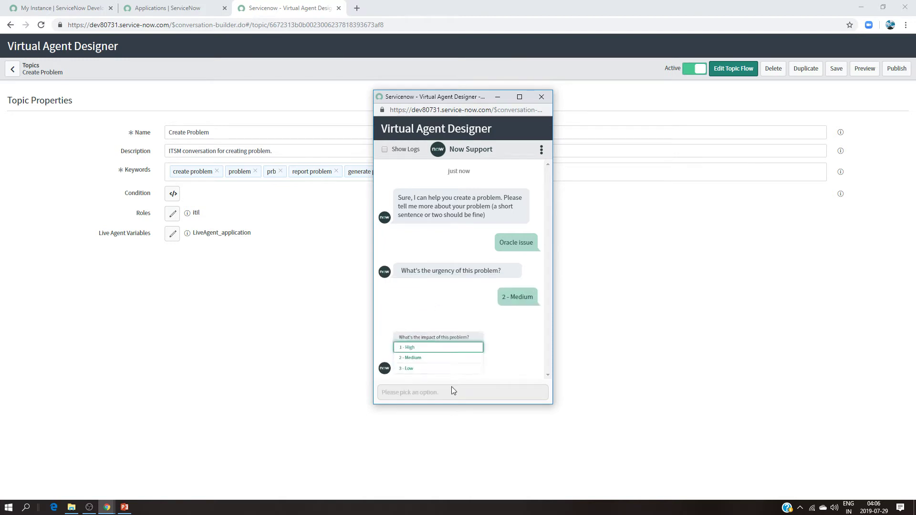
click(439, 354)
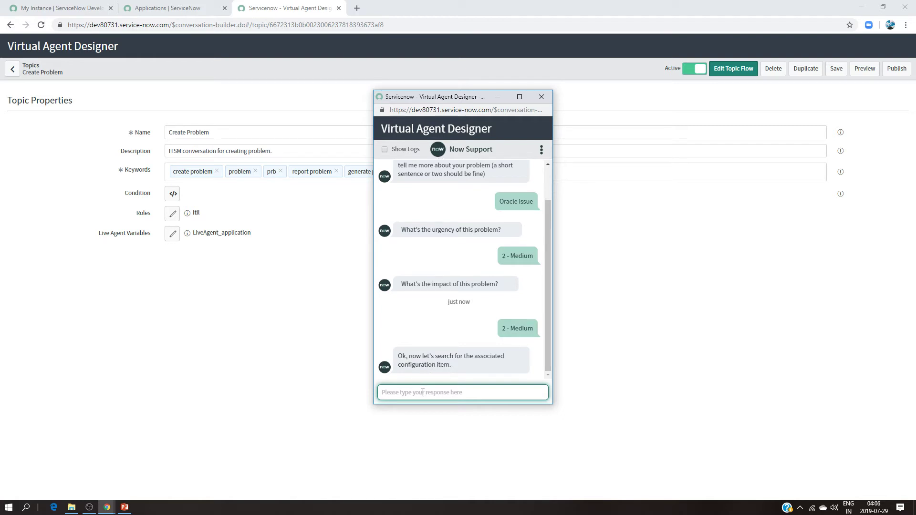
- Search for the configuration item "Oracle", choose Oracle FLX, and answer No to adding further details
text(Oracle)
key(Return)
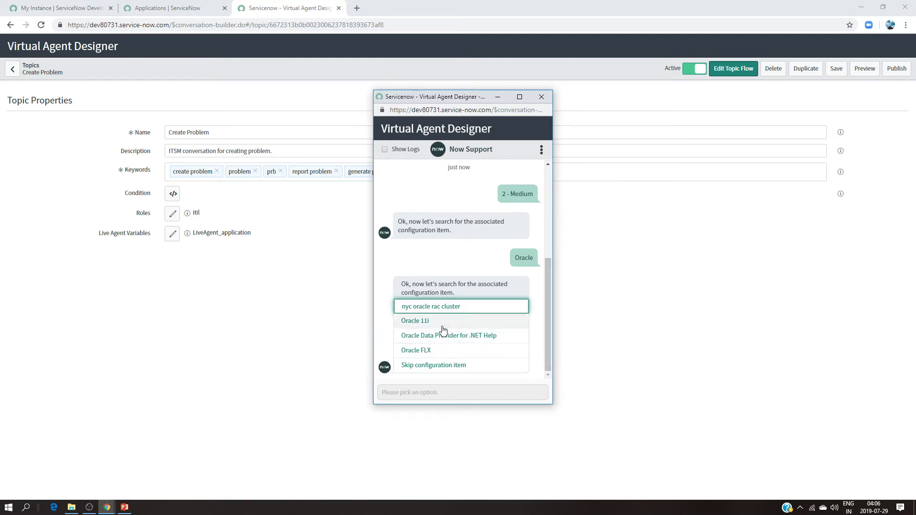
click(415, 357)
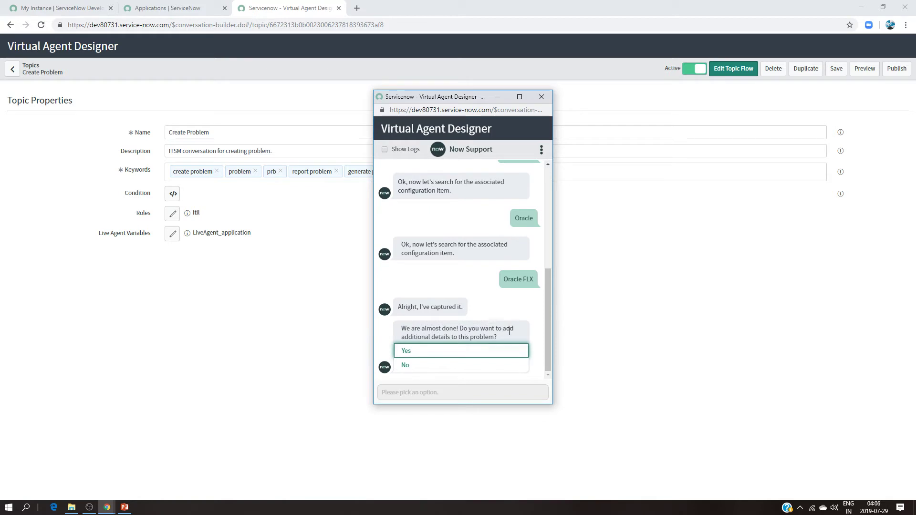
click(414, 367)
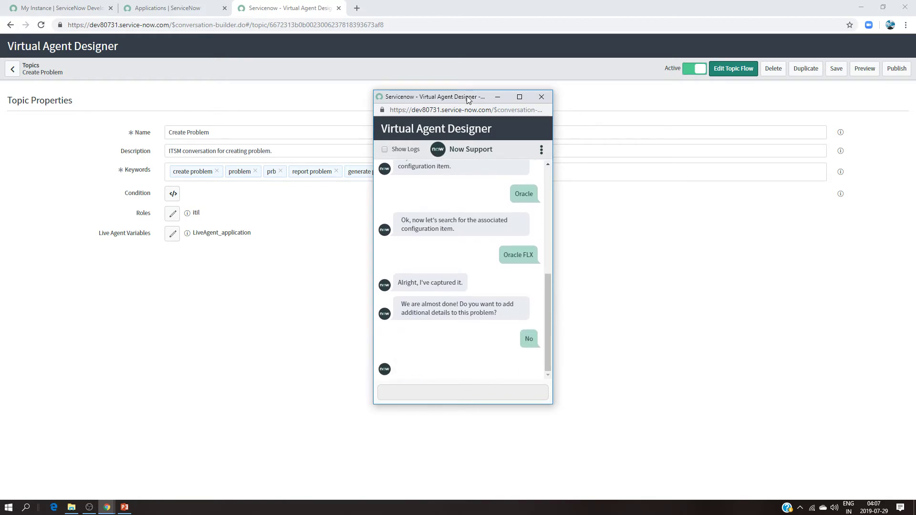
- Review the finished preview conversation from its opening prompt through to the created problem's summary
drag(467, 99, 266, 104)
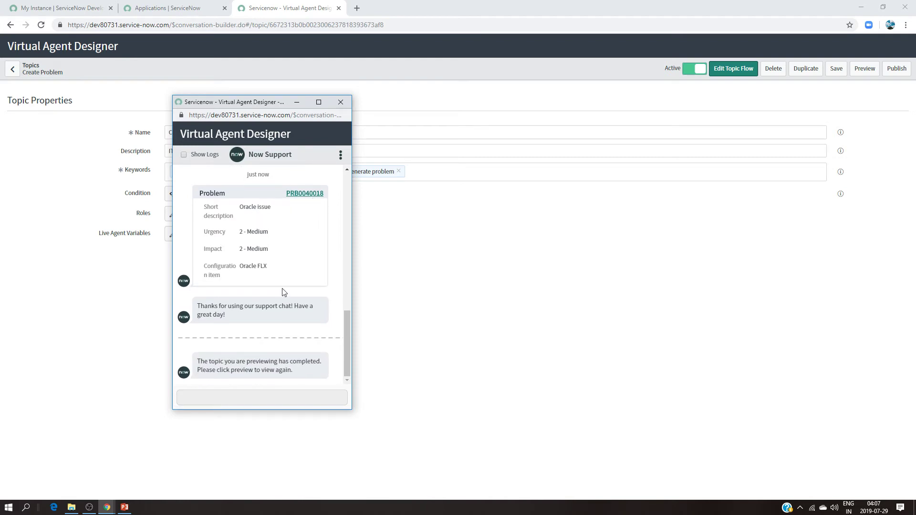
drag(345, 338, 352, 202)
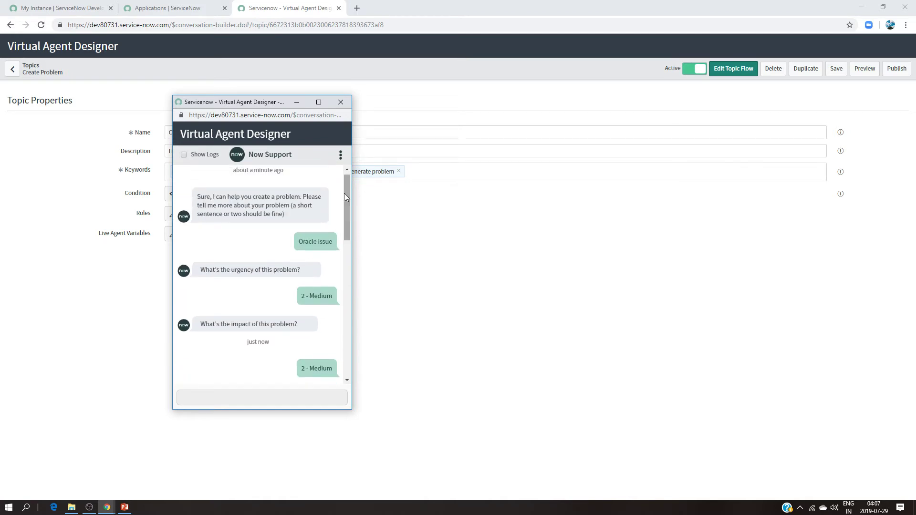
drag(345, 194, 344, 332)
click(489, 284)
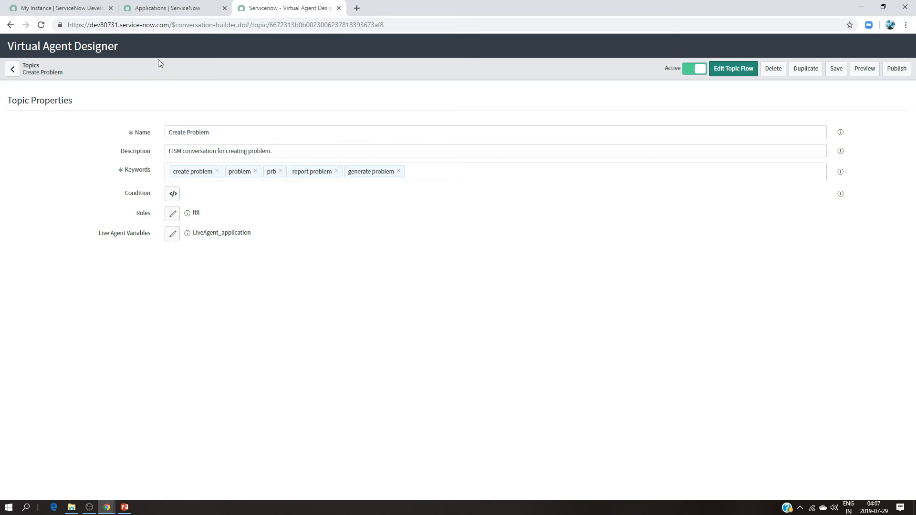
- Check the open problems list in the main instance for the new Oracle issue record and return to the designer
click(167, 10)
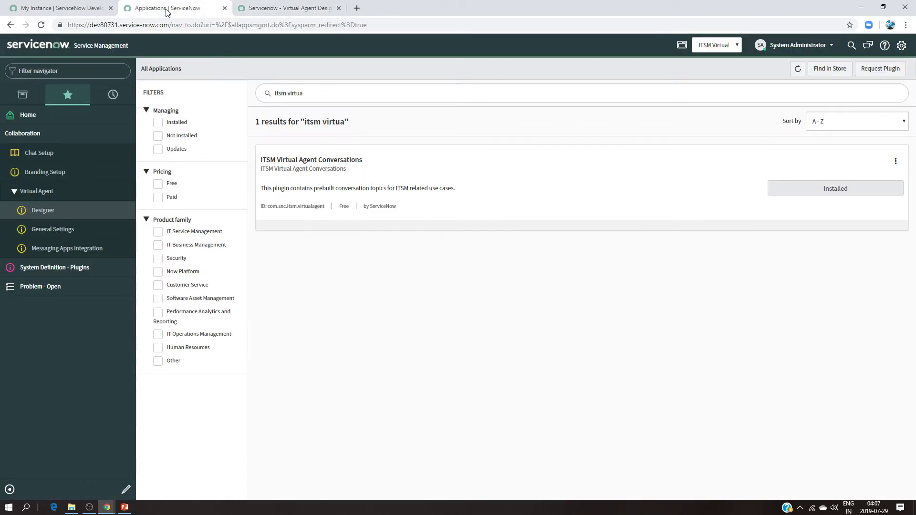
click(38, 288)
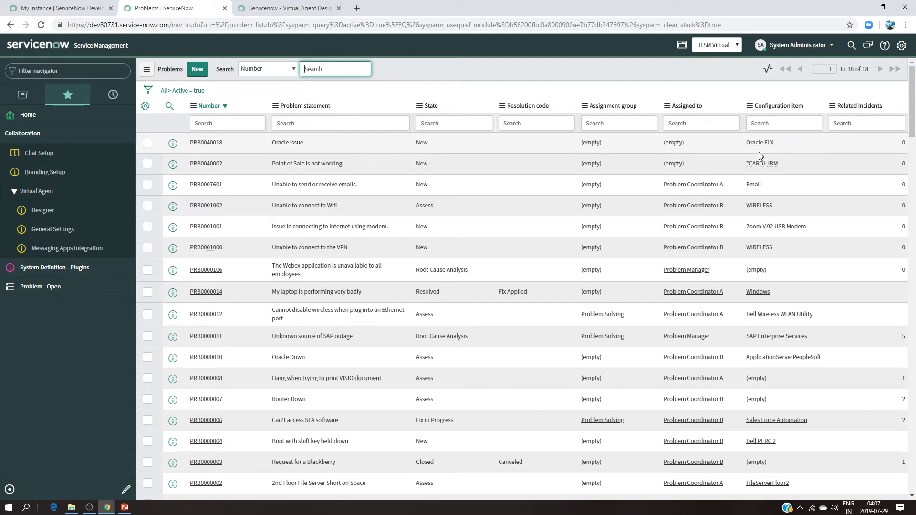
click(267, 10)
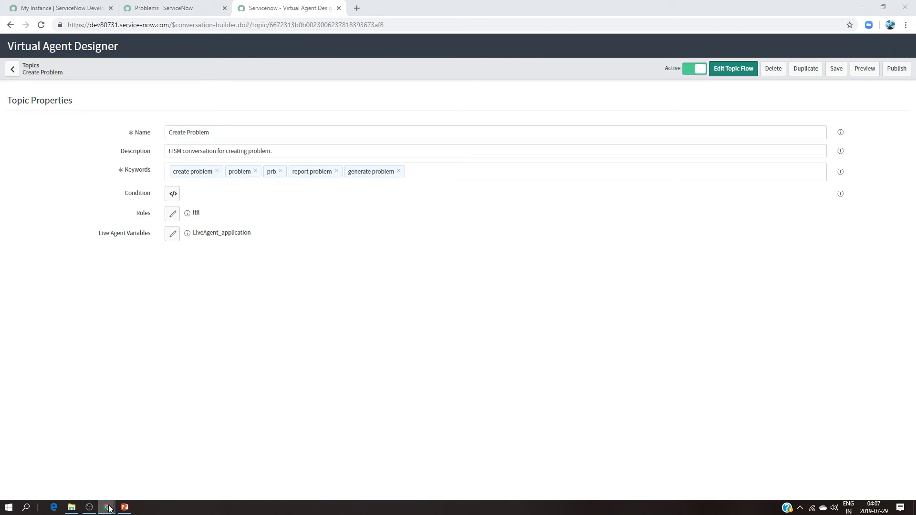
- Bring the finished preview chat back in front of the Create Problem topic properties
mouse_move(107, 507)
click(222, 463)
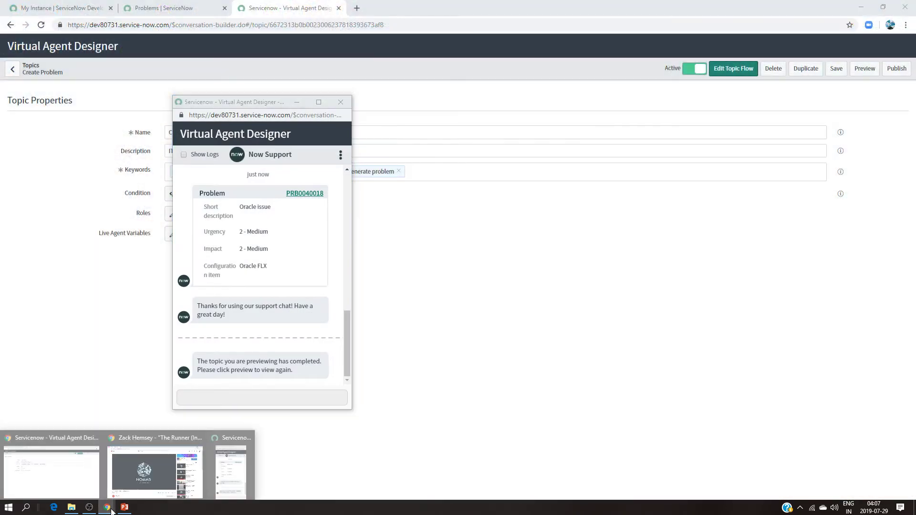
click(201, 467)
scroll(486, 417, down, 15)
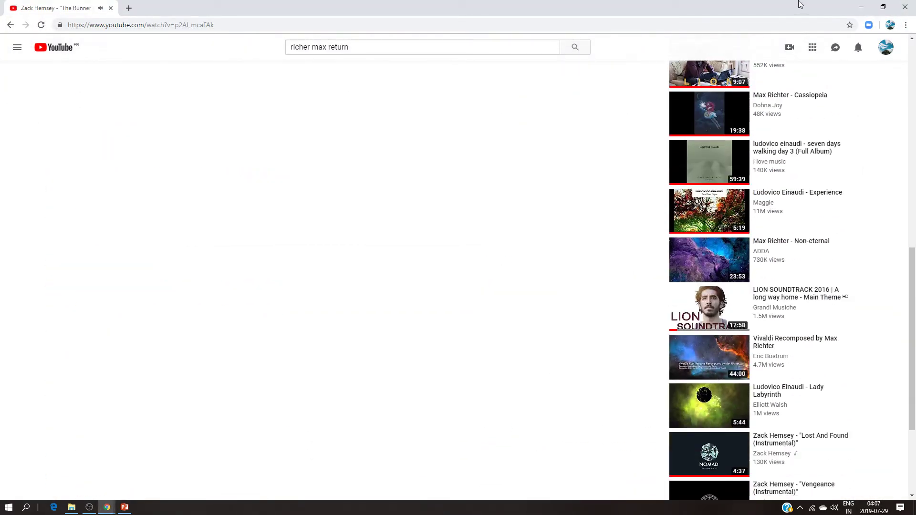
click(863, 6)
drag(290, 98, 200, 102)
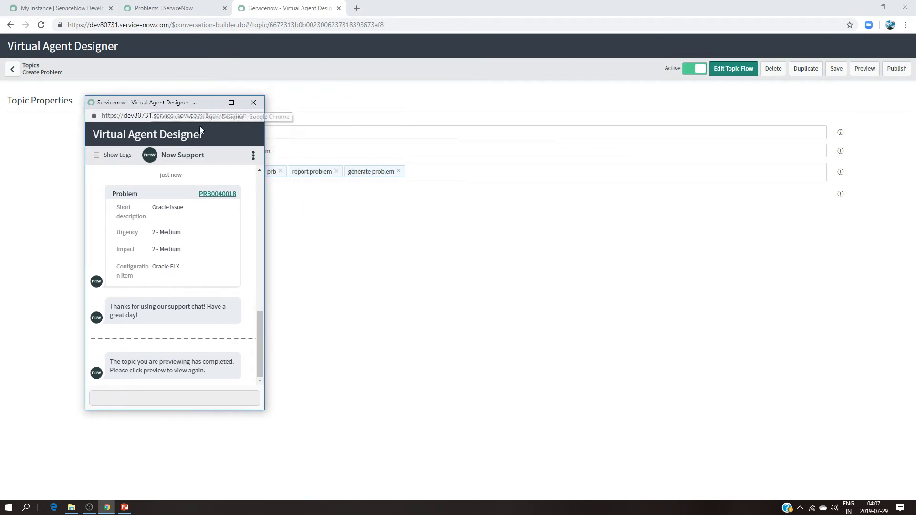
- Open the Create Problem topic flow for editing and place the finished preview chat beside the flow diagram
click(748, 70)
drag(435, 8, 543, 1)
mouse_move(117, 500)
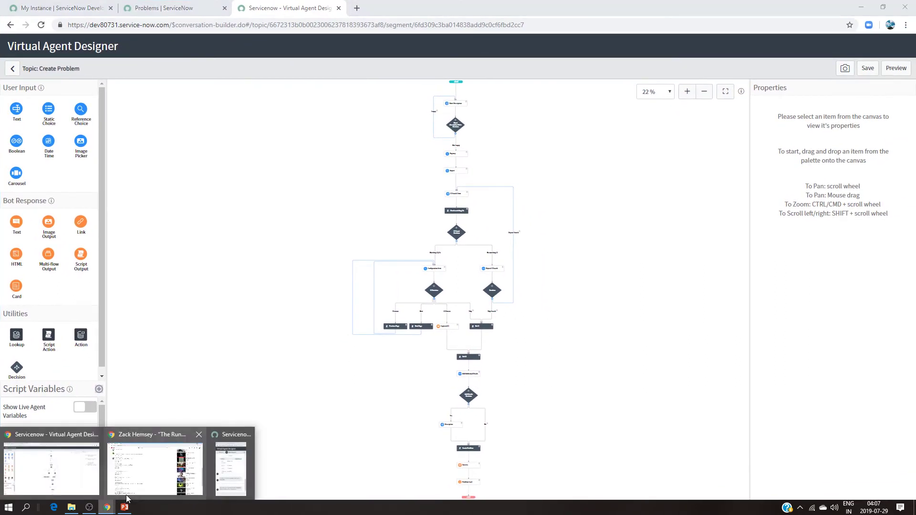
click(231, 468)
drag(181, 101, 200, 100)
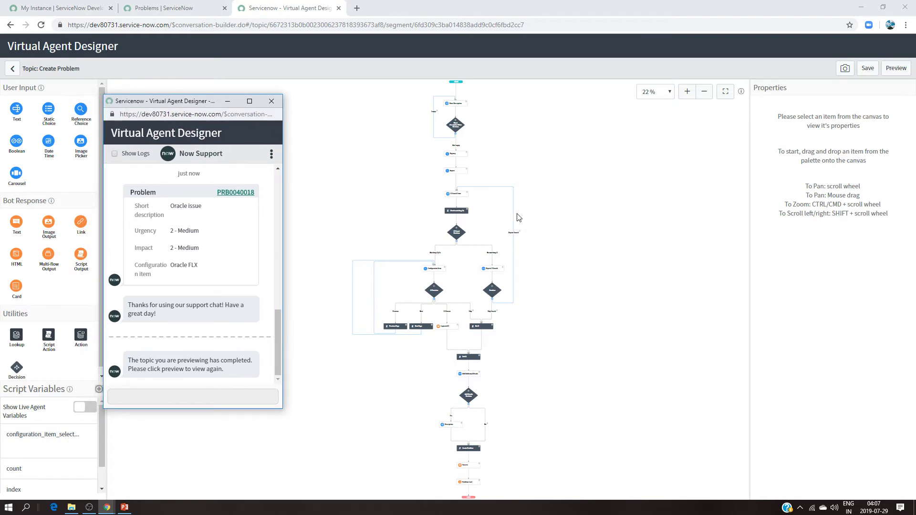
- Examine the first part of the Create Problem flow at 53 % zoom, from Start to the CI Count Decision
scroll(617, 298, up, 2)
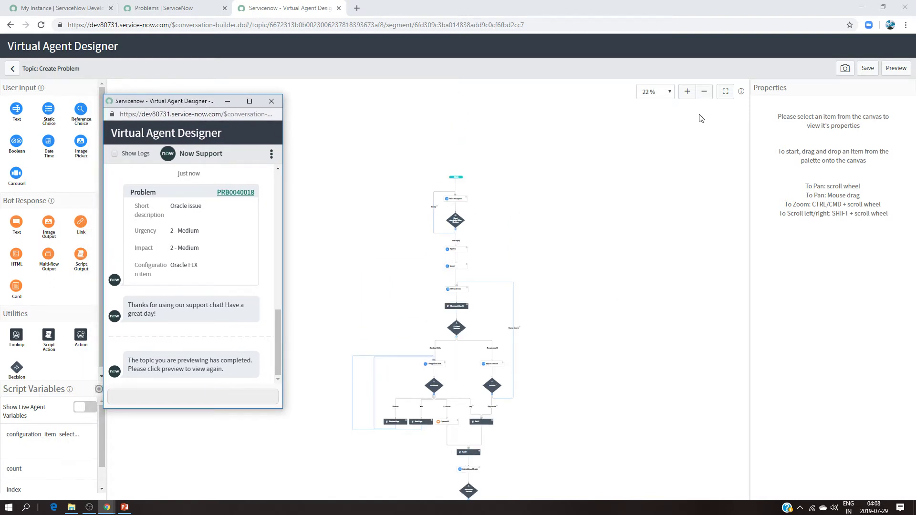
click(687, 91)
click(687, 91)
drag(600, 161, 553, 180)
scroll(592, 277, down, 2)
scroll(592, 278, up, 2)
scroll(592, 278, up, 3)
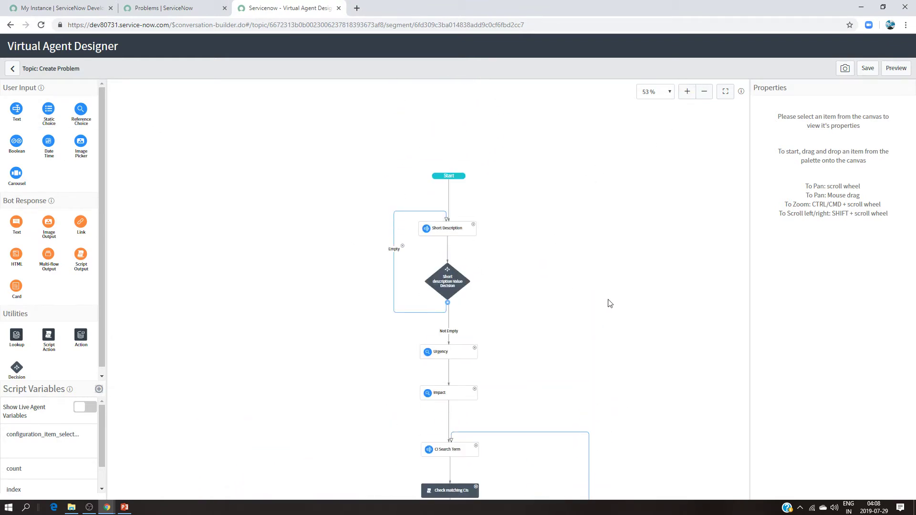
scroll(629, 295, down, 4)
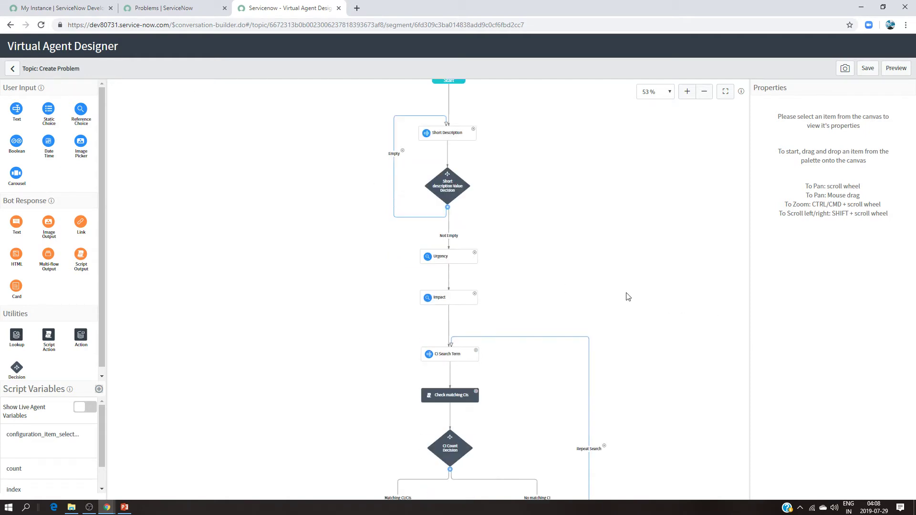
scroll(628, 296, up, 2)
- Show the preview chat beside the start of the flow and open the Short Description node's properties
mouse_move(113, 509)
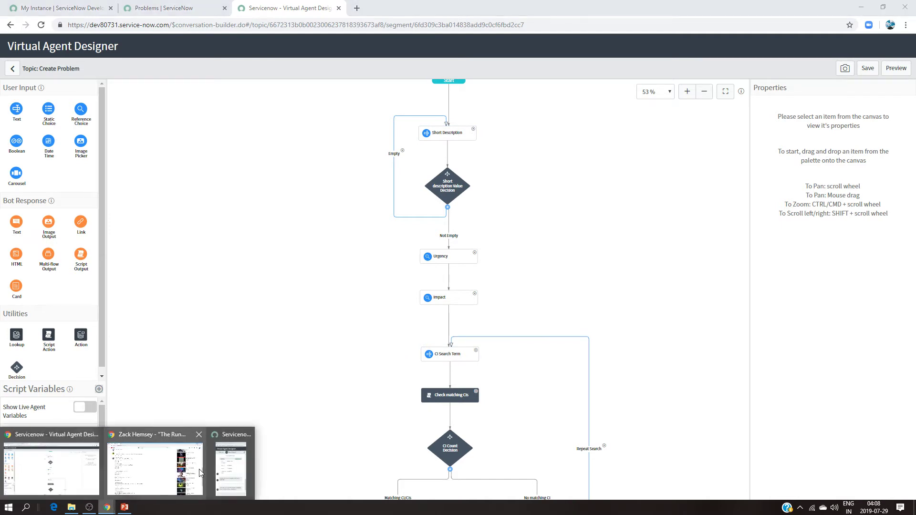
click(230, 467)
scroll(567, 290, up, 4)
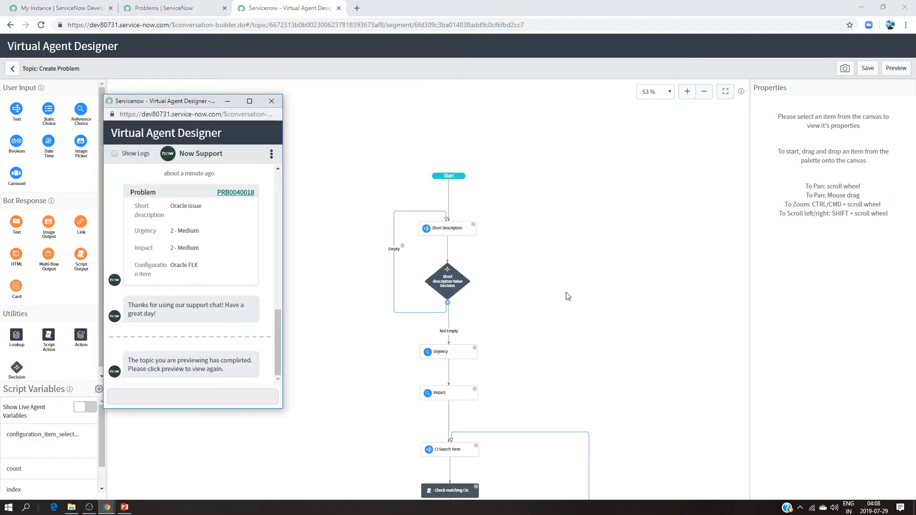
click(455, 237)
click(455, 237)
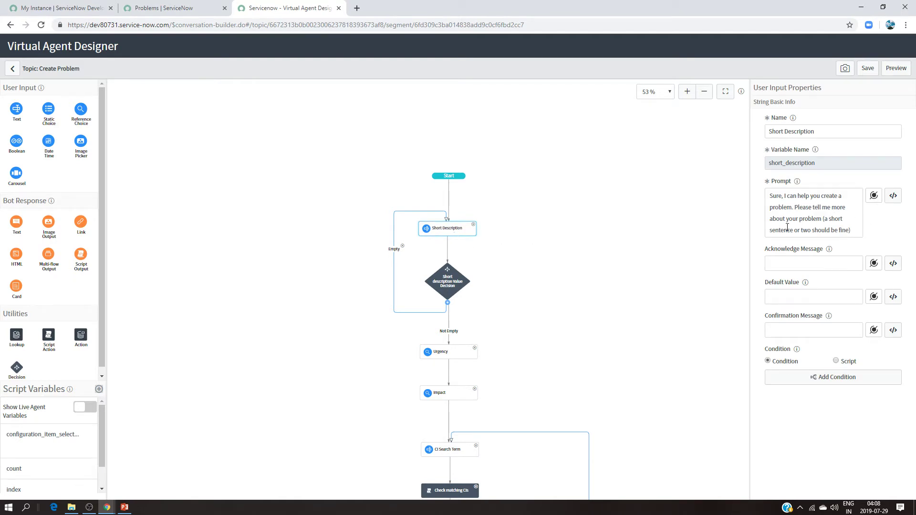
- Compare the Short Description node's prompt with the opening message in the preview chat
mouse_move(109, 510)
click(232, 465)
scroll(193, 265, up, 10)
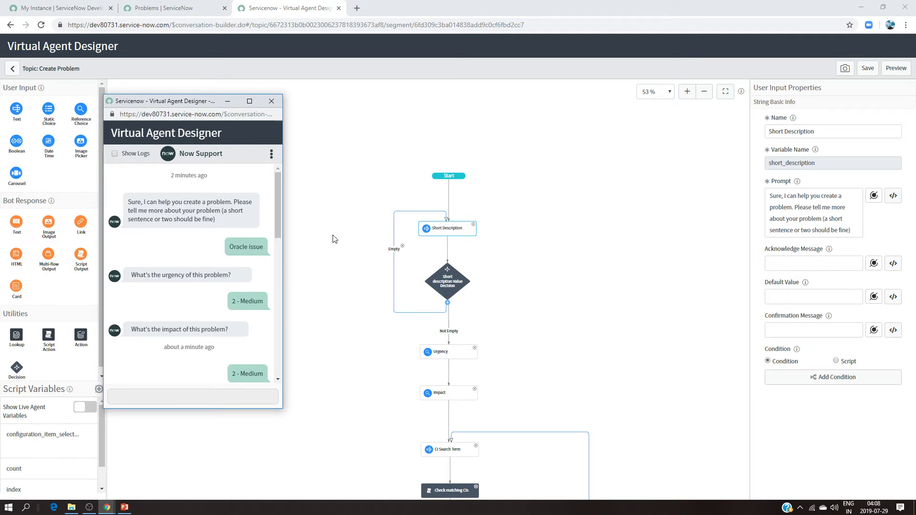
- Inspect the Urgency node's prompt and choice list settings against the urgency question in the preview chat
click(460, 355)
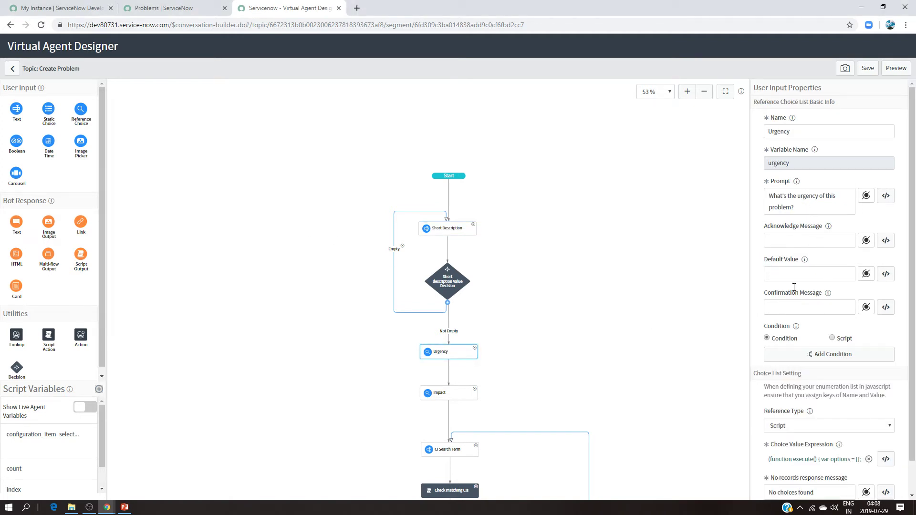
scroll(812, 401, down, 1)
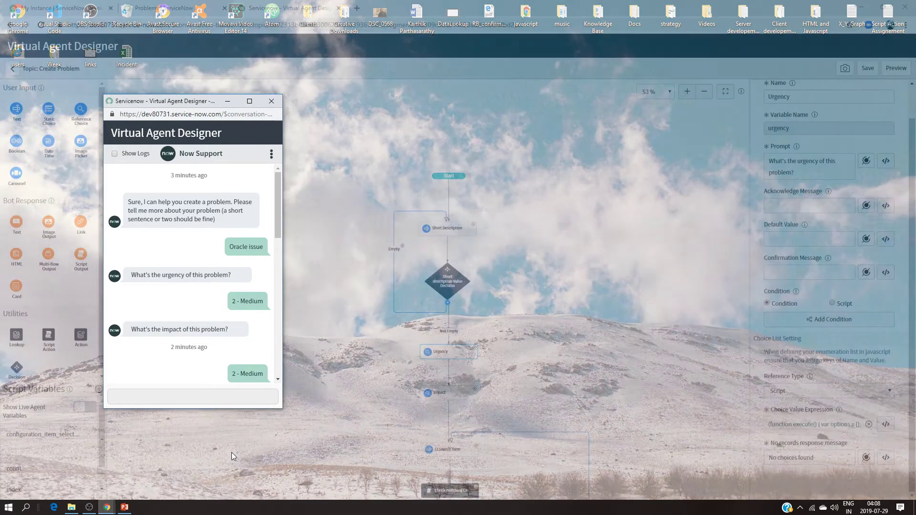
click(231, 452)
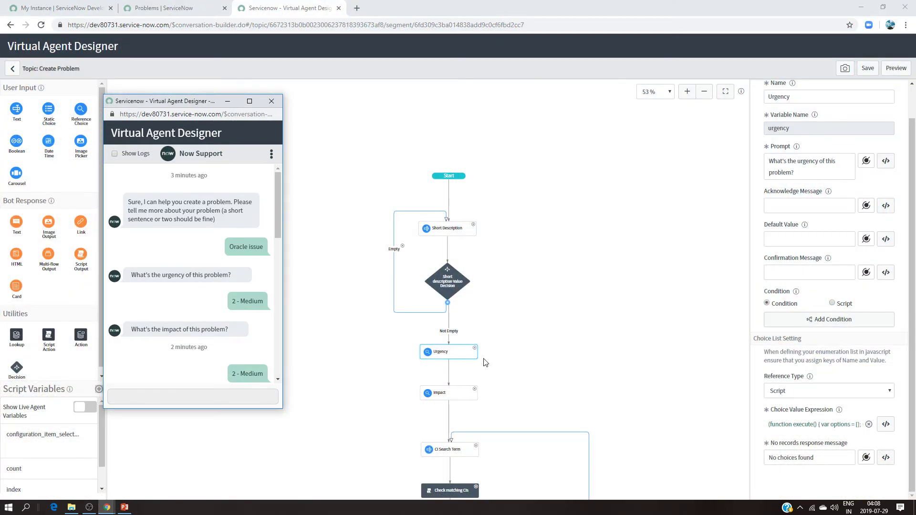
- Compare the Impact node's prompt with the impact question in the preview chat
click(451, 395)
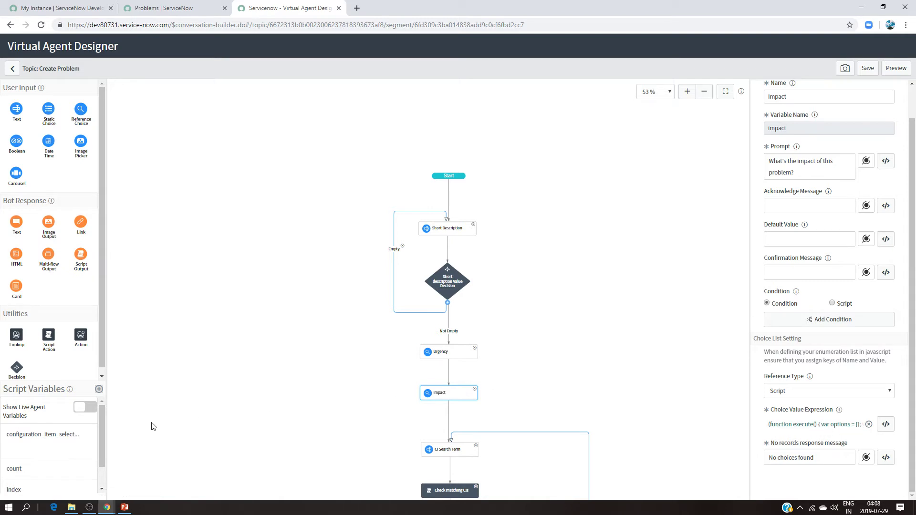
mouse_move(107, 507)
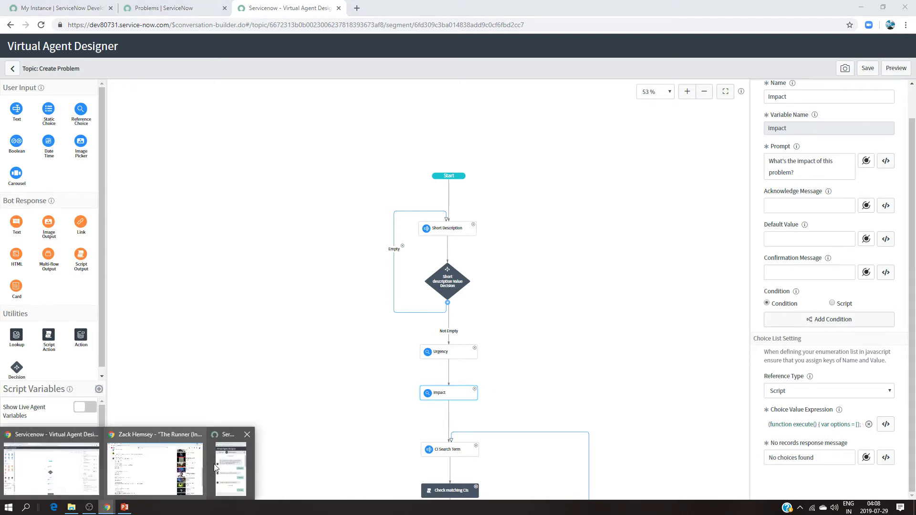
click(235, 435)
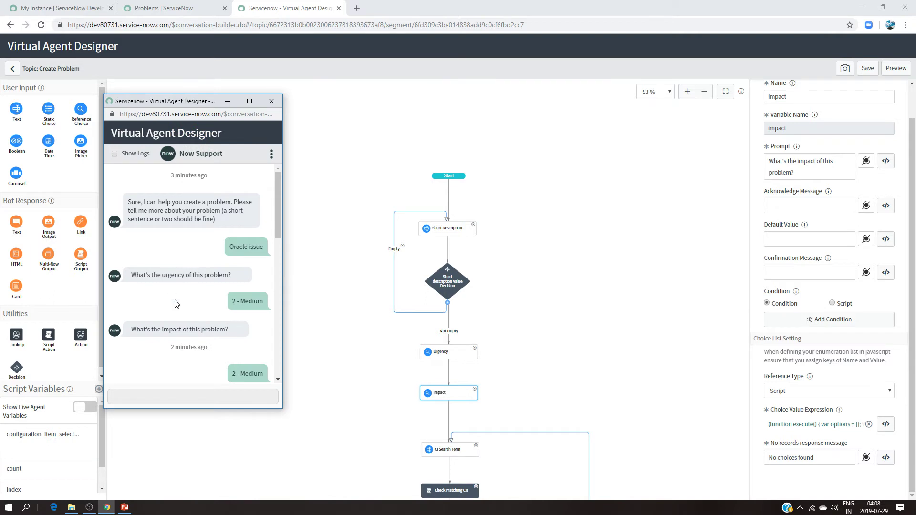
- Examine the flow from the CI Search Term node through the CI Count Decision to its matching and non-matching CI branches
click(605, 300)
scroll(606, 299, down, 10)
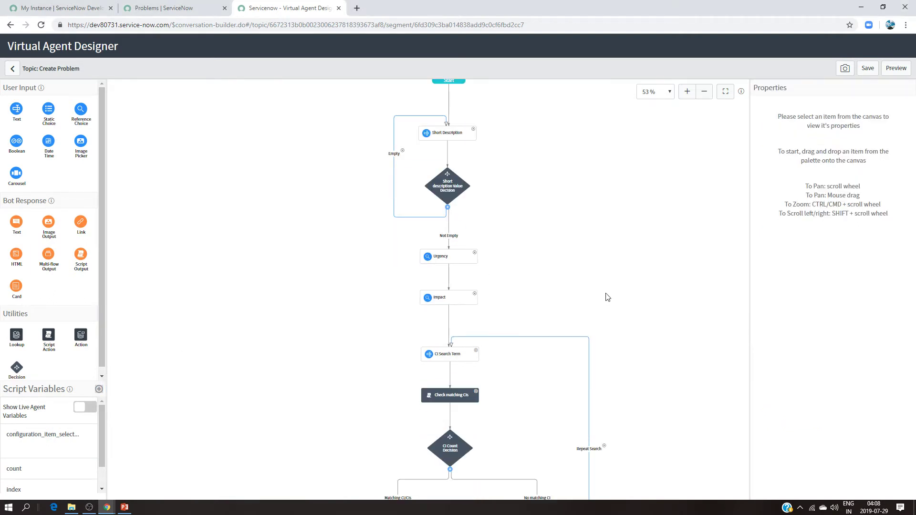
scroll(559, 313, up, 4)
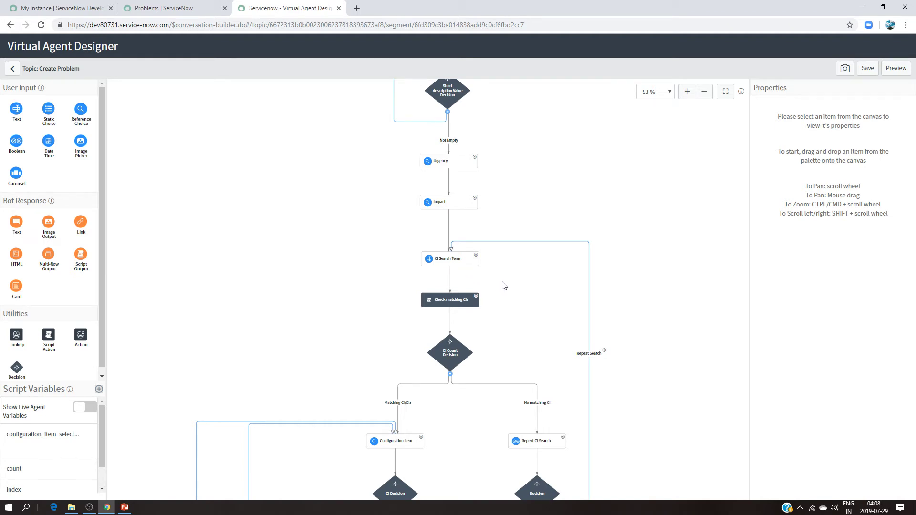
scroll(604, 336, down, 1)
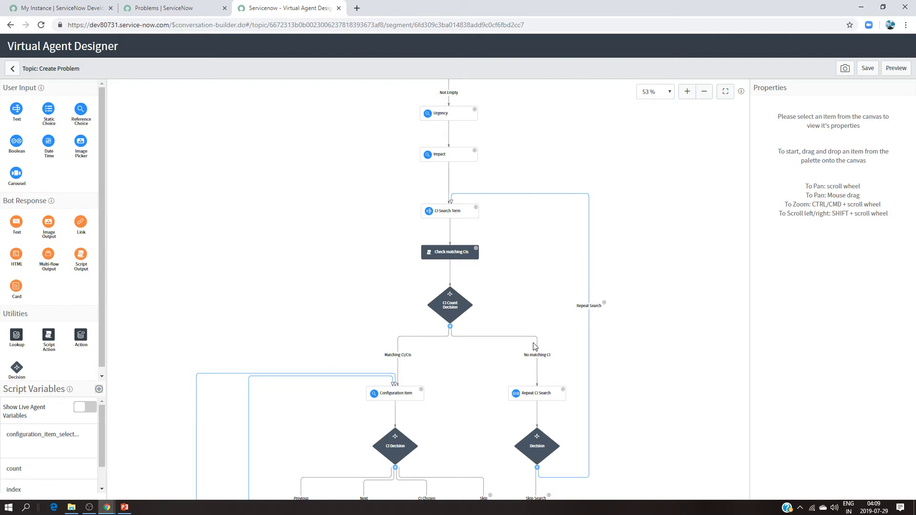
scroll(508, 348, down, 2)
scroll(508, 348, up, 6)
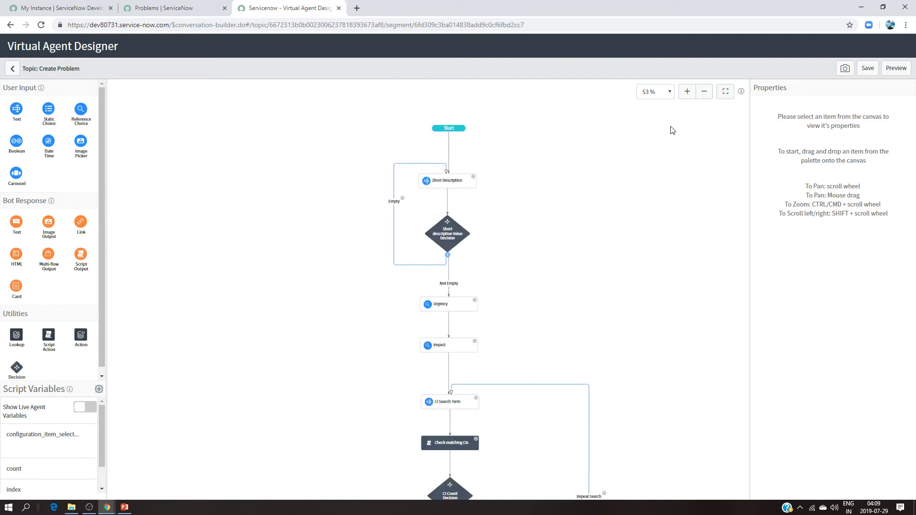
click(704, 91)
scroll(460, 294, down, 5)
scroll(462, 292, up, 4)
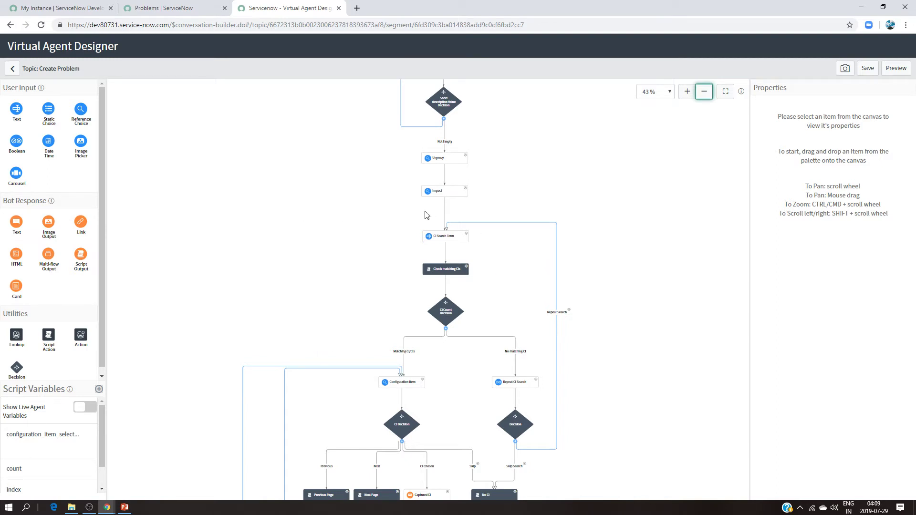
- Leave the Create Problem topic, return to the topics overview and start a new topic
click(12, 69)
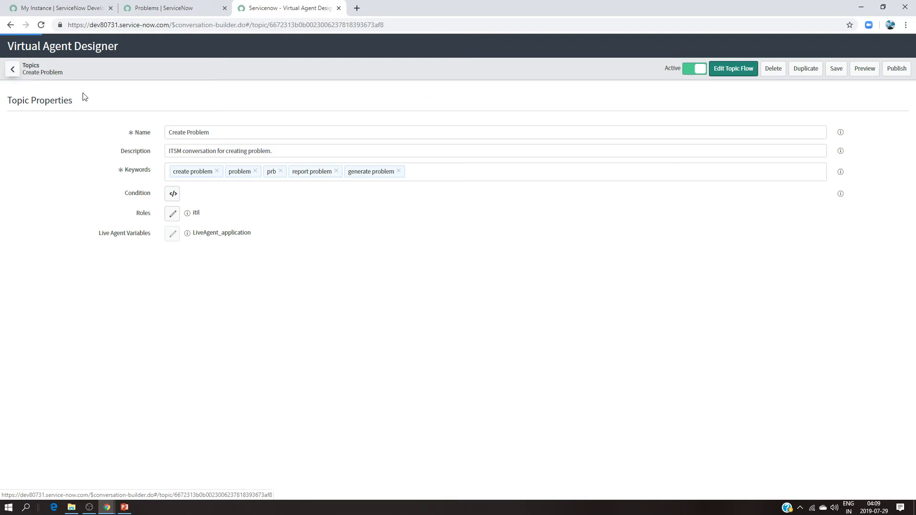
click(13, 71)
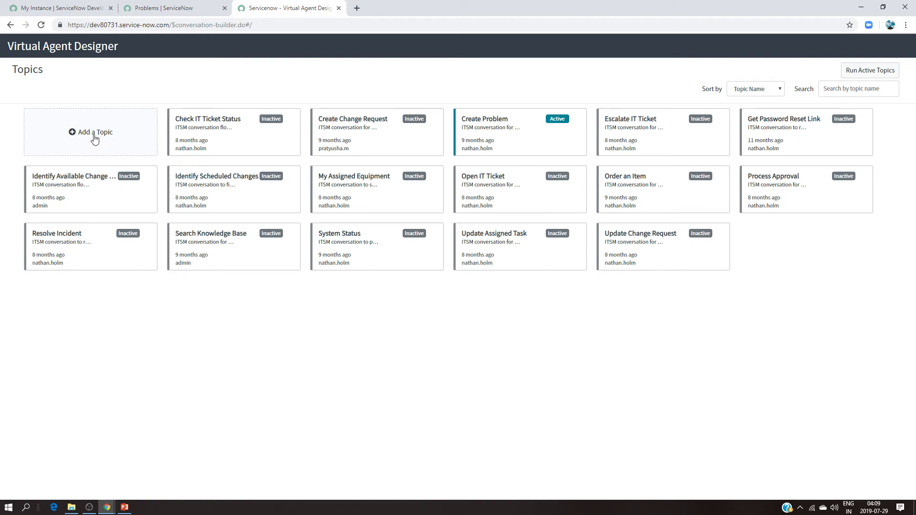
click(94, 136)
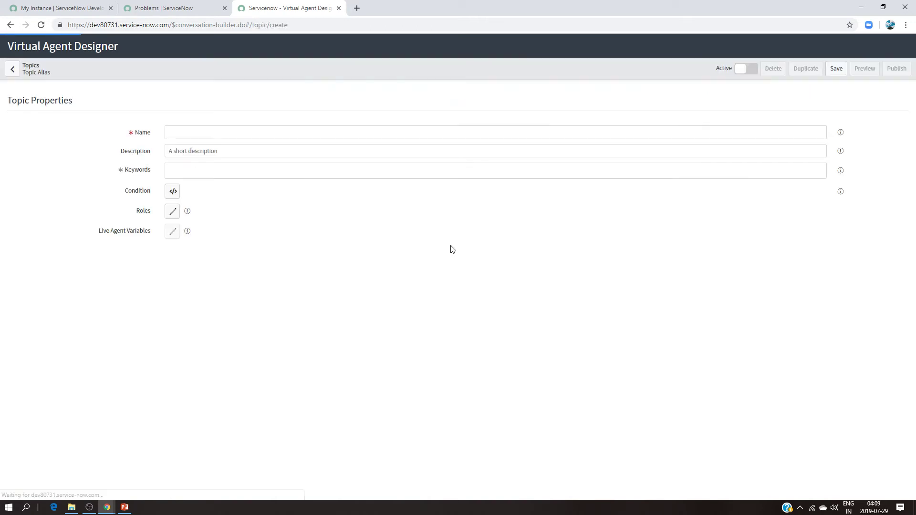
- Name the new topic "Find employee in the company directory"
click(224, 129)
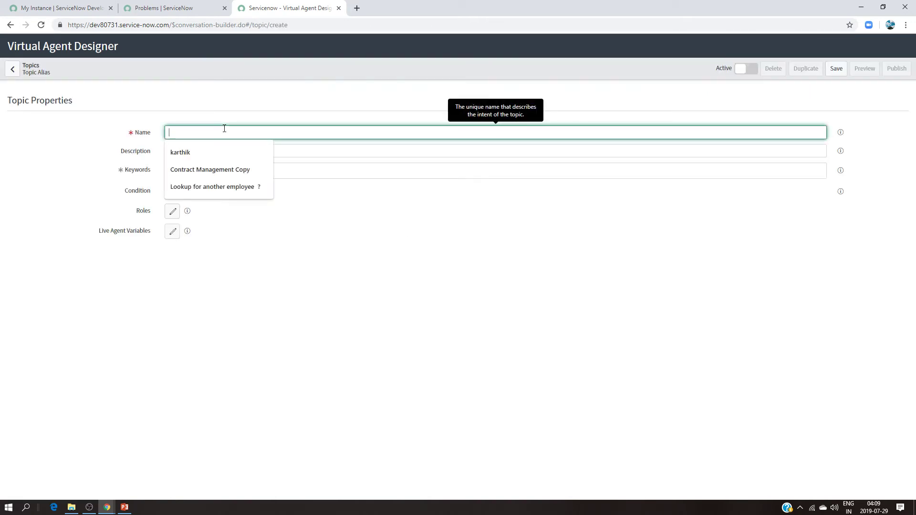
text(Find employee ub)
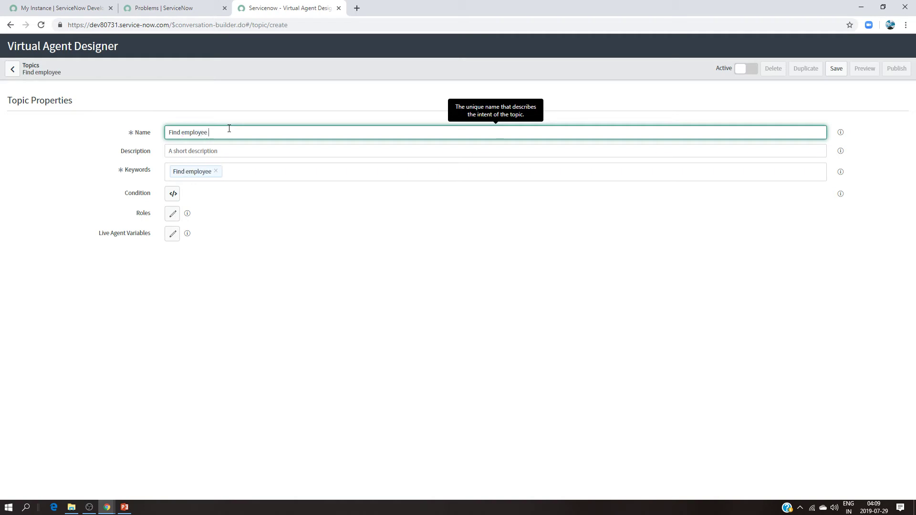
key(BackSpace)
key(BackSpace)
text(in the )
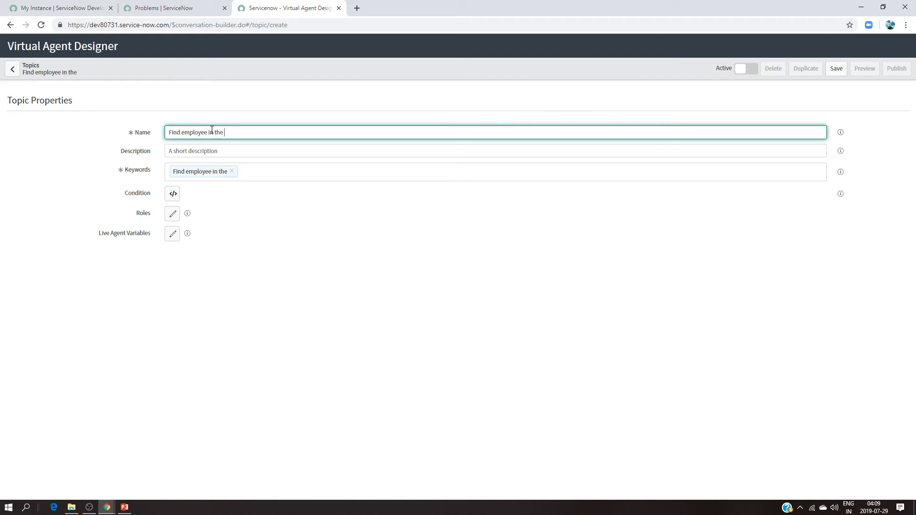
text(compan)
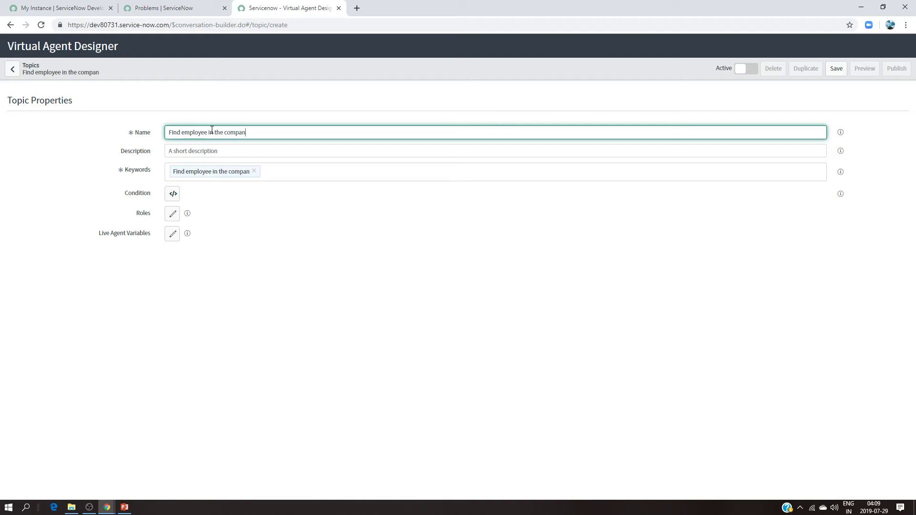
text(y direcotry)
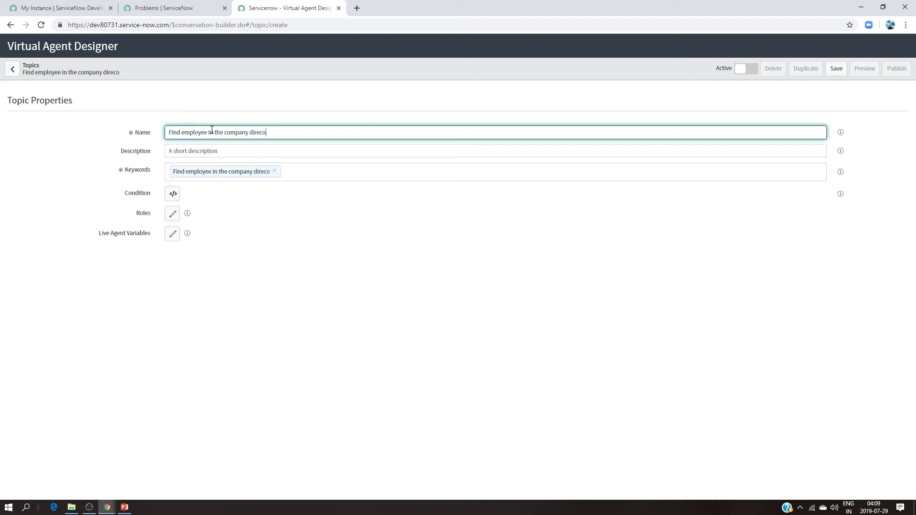
key(BackSpace)
key(BackSpace)
key(BackSpace)
key(BackSpace)
text(ctory)
- Copy the topic's name into its description and shorten the name to "Find employee"
drag(295, 133, 103, 139)
key(ctrl+c)
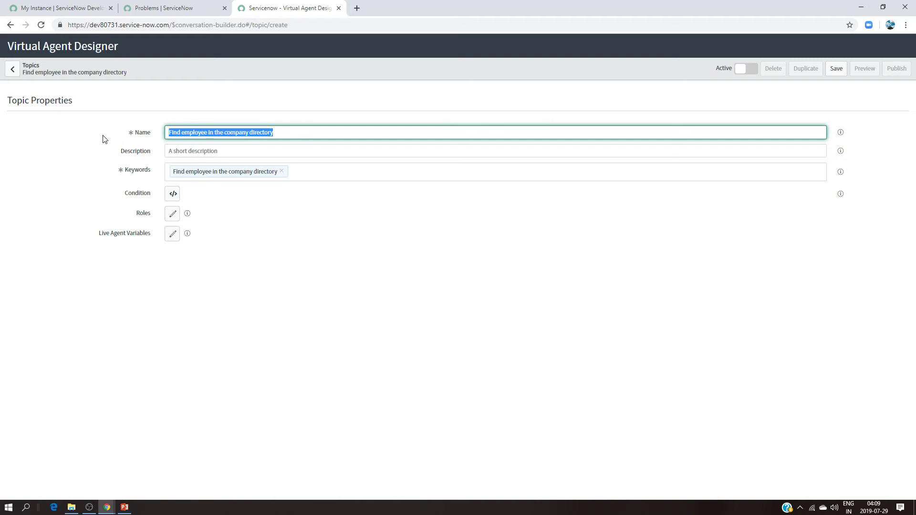
click(173, 150)
key(ctrl+v)
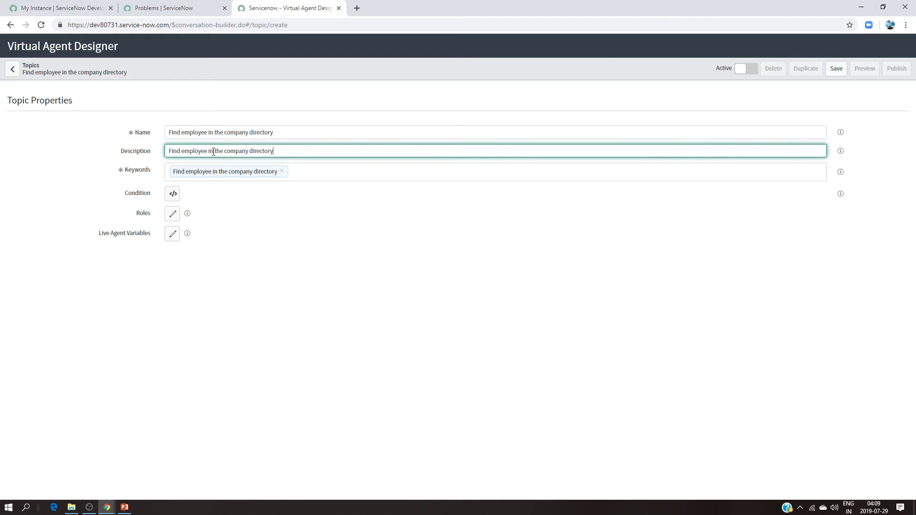
drag(211, 133, 350, 145)
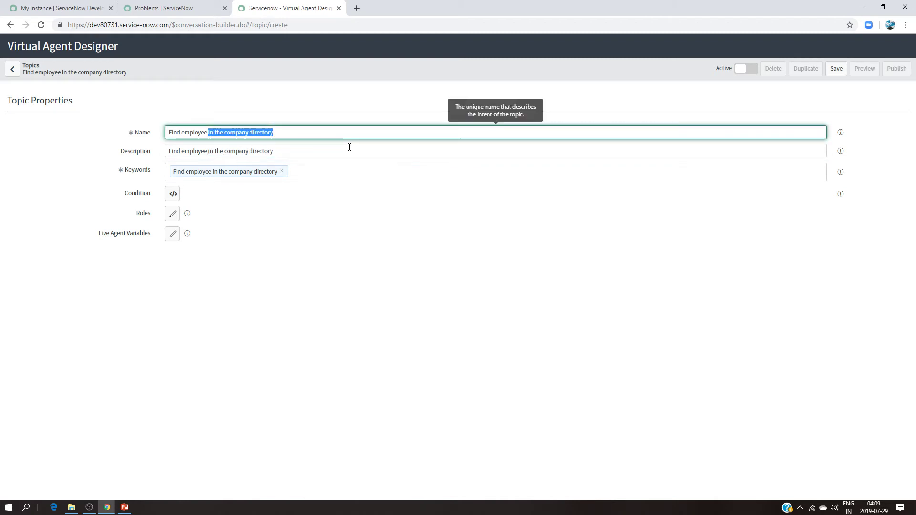
key(BackSpace)
- Add "Find" and "Employee" as separate keywords for the topic
click(245, 174)
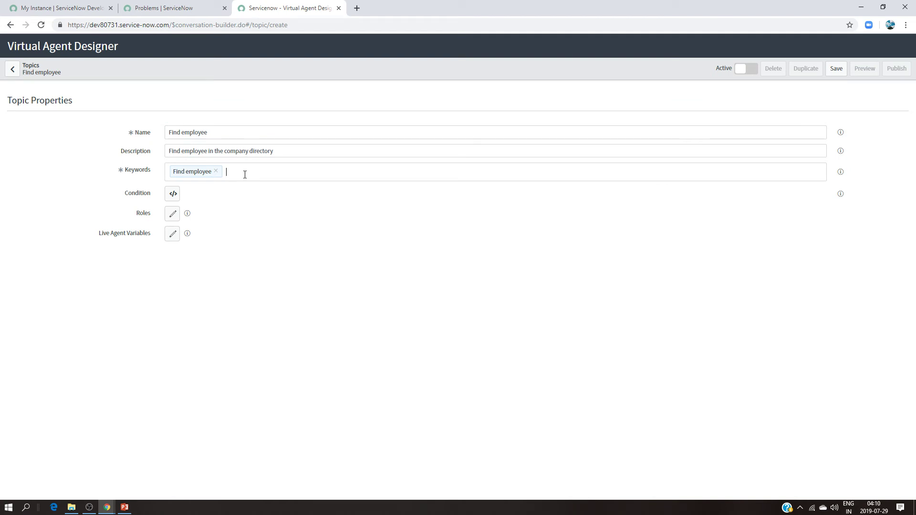
text(Find)
key(Return)
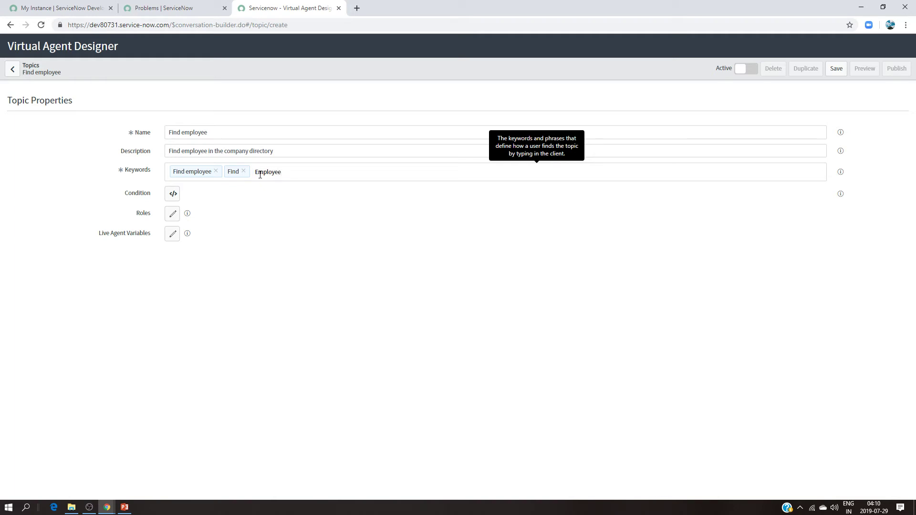
text(Employee)
key(Return)
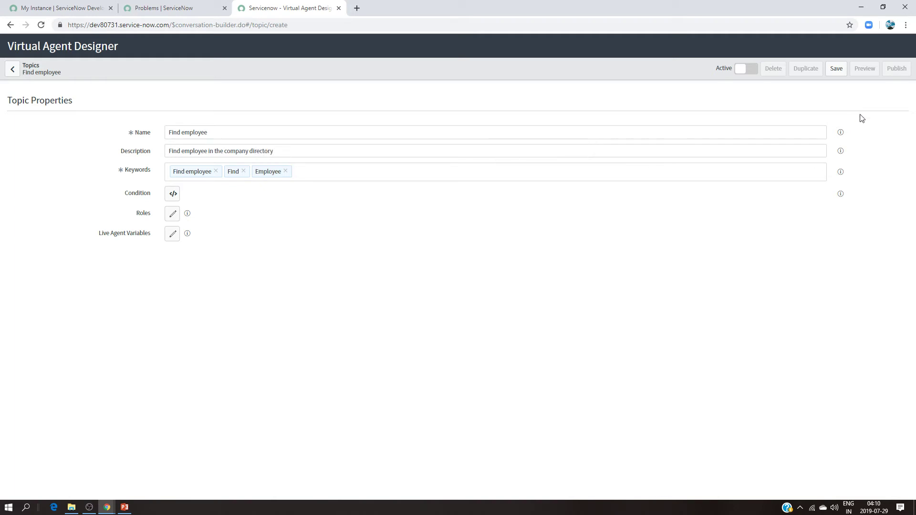
- Save and activate the Find employee topic and open its flow for editing
click(837, 70)
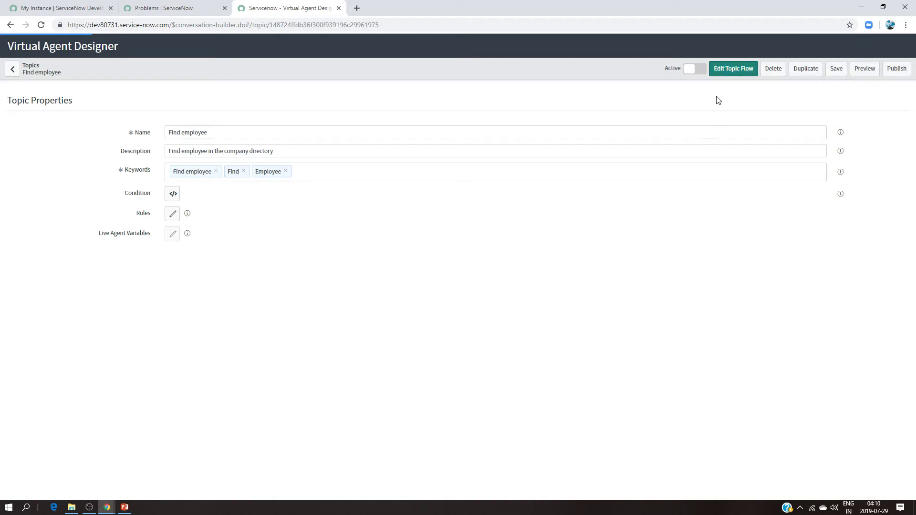
click(700, 71)
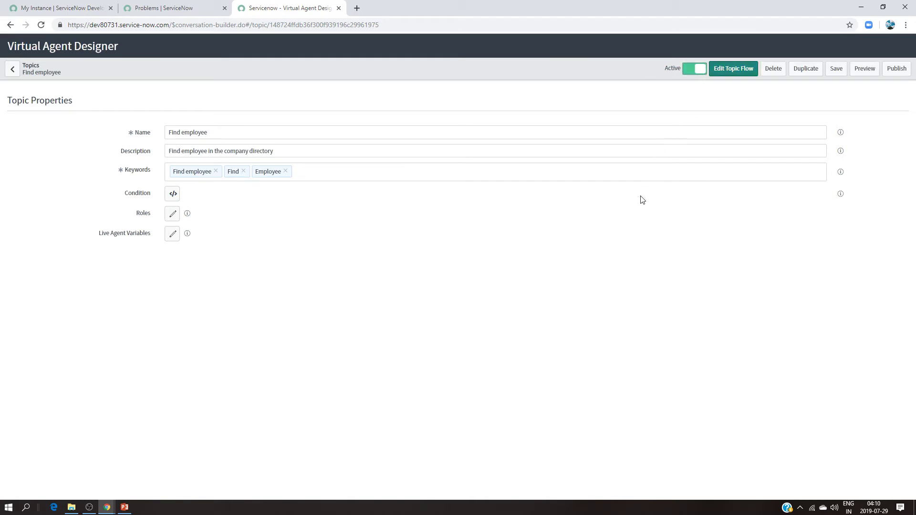
click(740, 74)
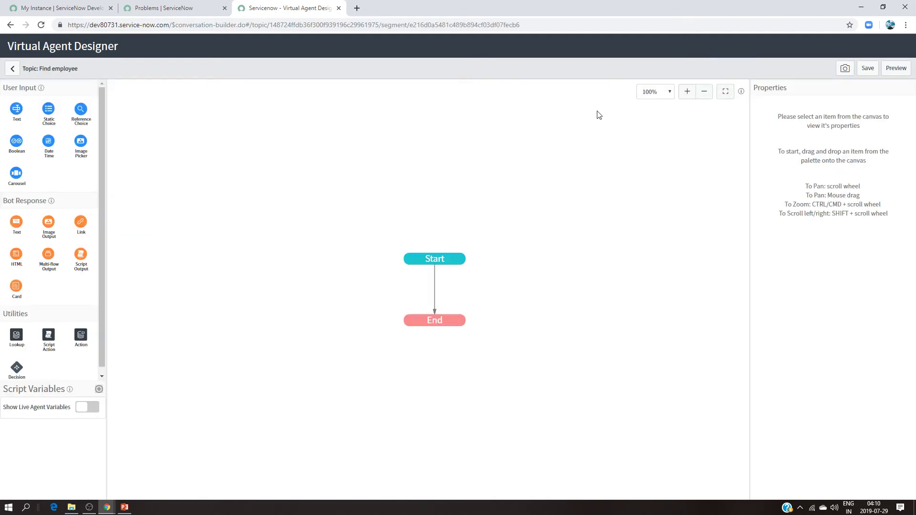
- Set the Start node's greeting response to "Hi, I can help you to find employees in the company directory"
click(433, 261)
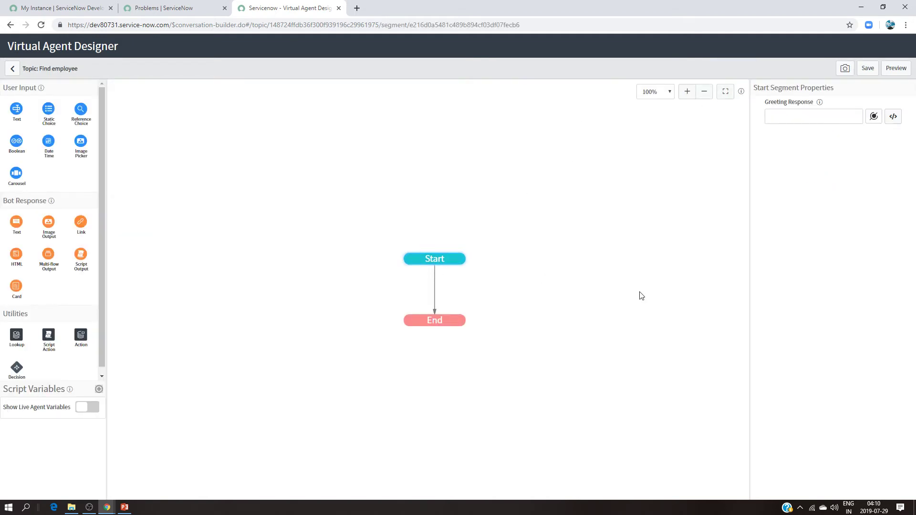
click(776, 122)
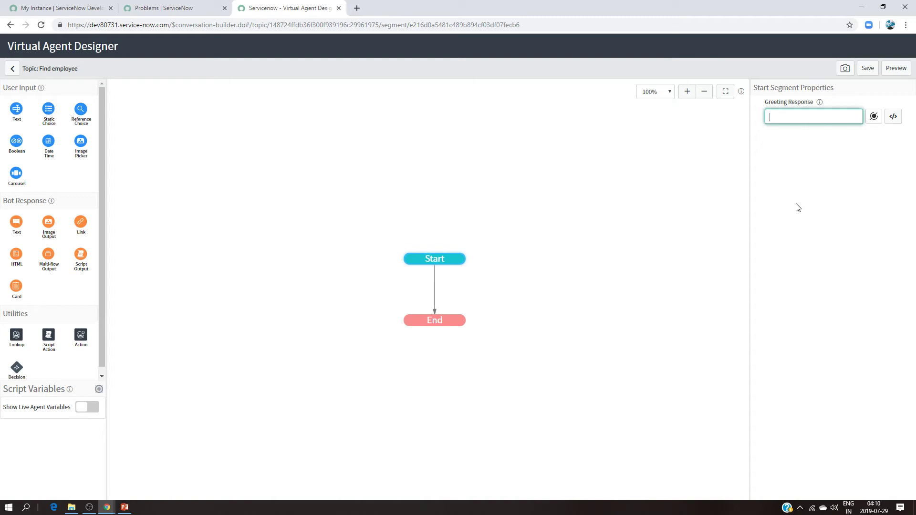
text(, I can help you to find employees )
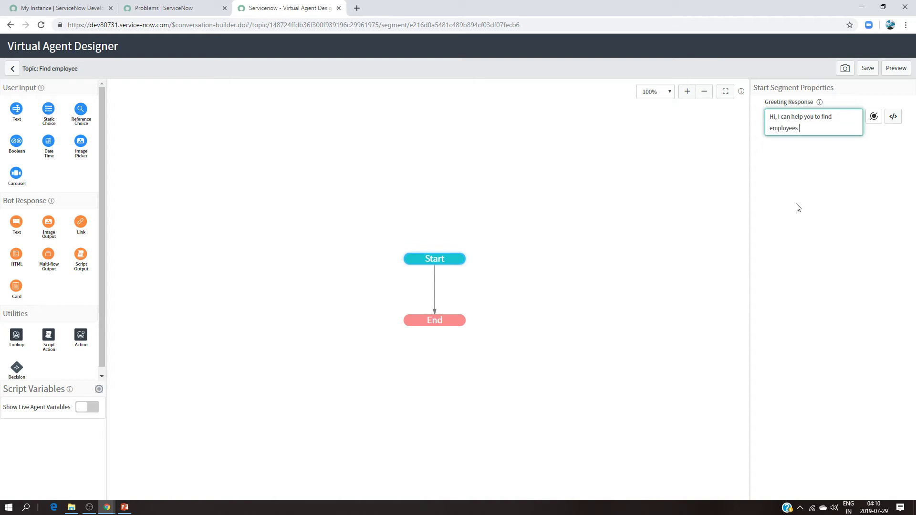
text(uiin the company director)
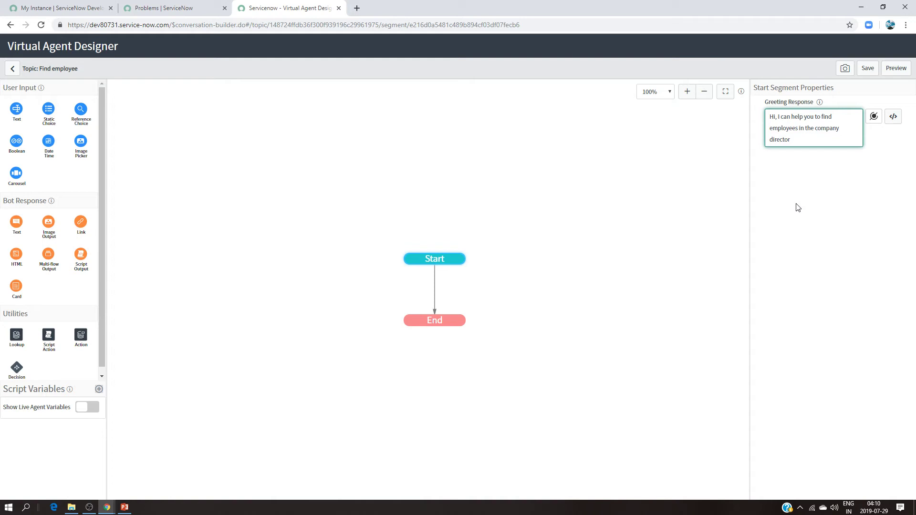
text(y)
key(ctrl+a)
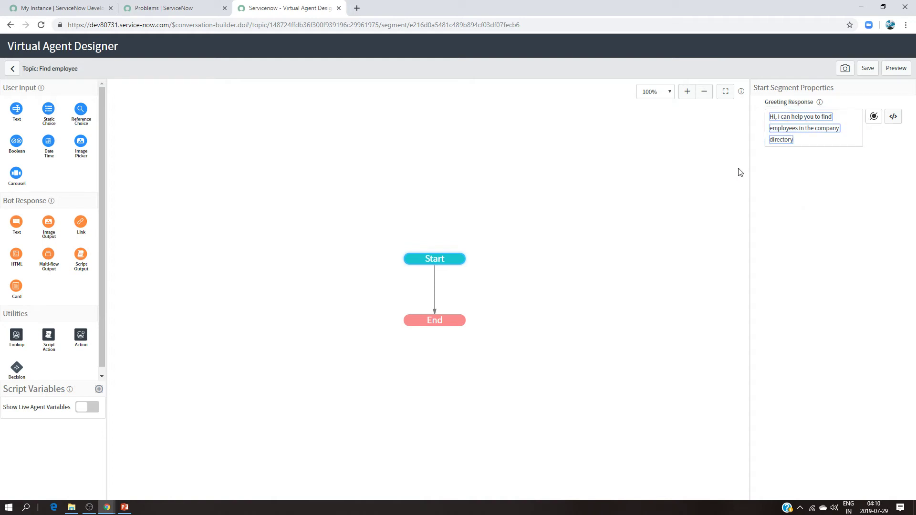
- Set the End node's confirmation message to "Thank you for contacting me, have a day !"
click(450, 319)
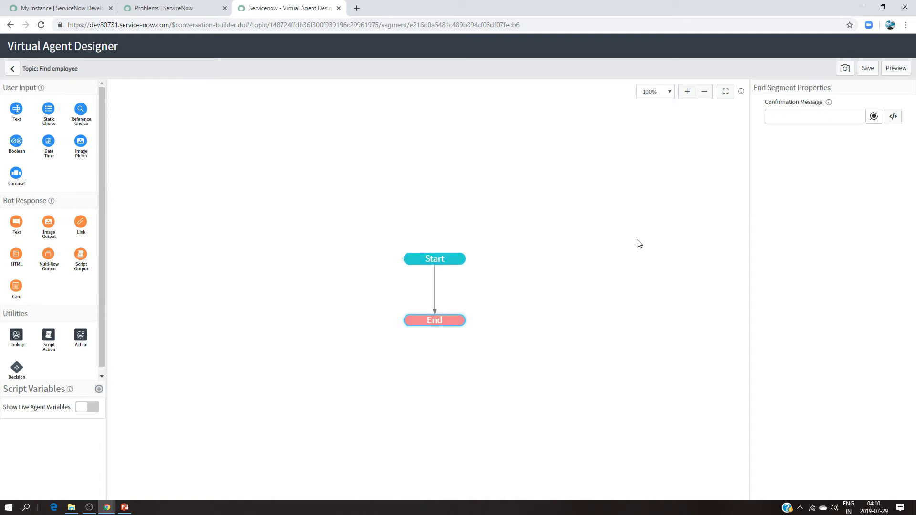
click(819, 114)
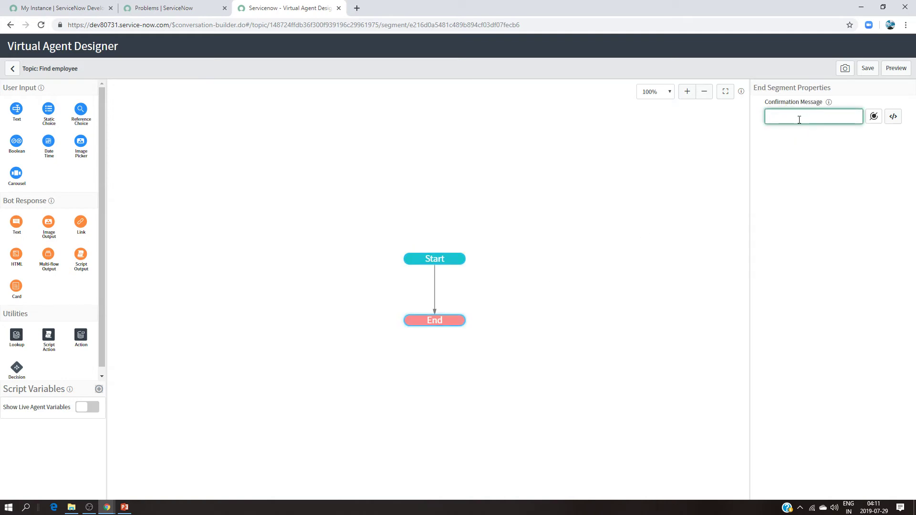
text(Thank you for contacting me, have a )
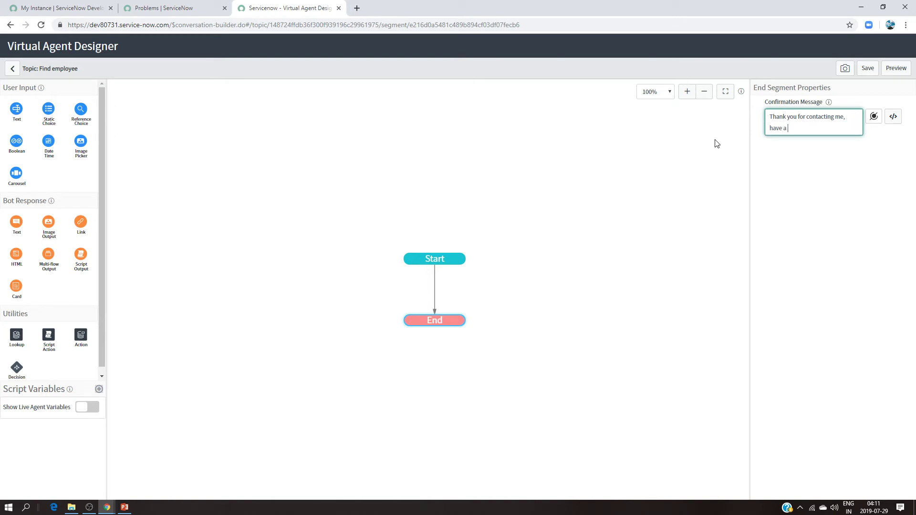
text(day !)
key(ctrl+a)
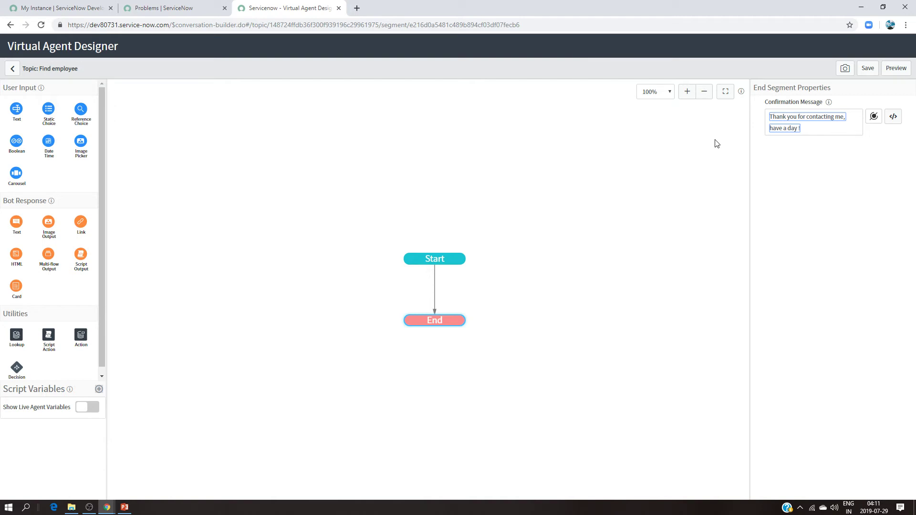
- Save the Find employee flow and launch its preview
click(874, 73)
click(896, 69)
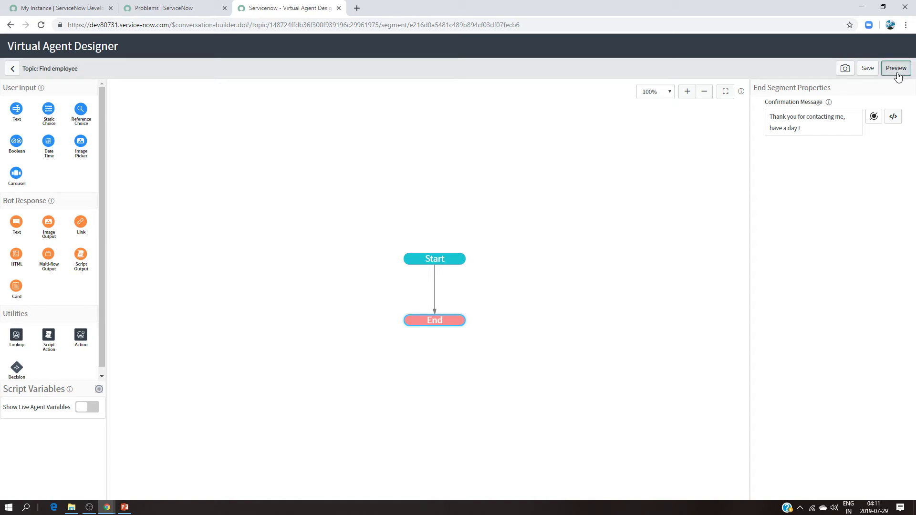
- Close the preview, correct the End node's confirmation message to "Thank you for contacting me, have a nice day !", and save the topic
drag(84, 15, 297, 90)
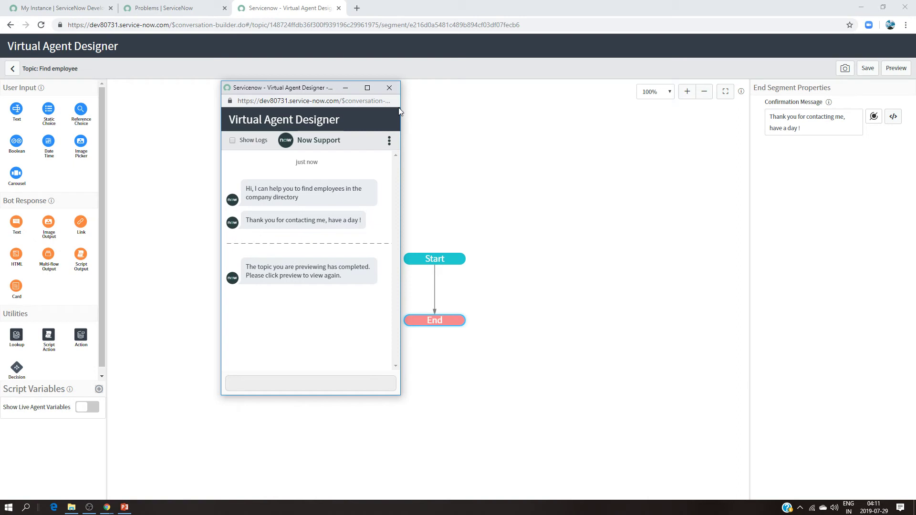
click(389, 89)
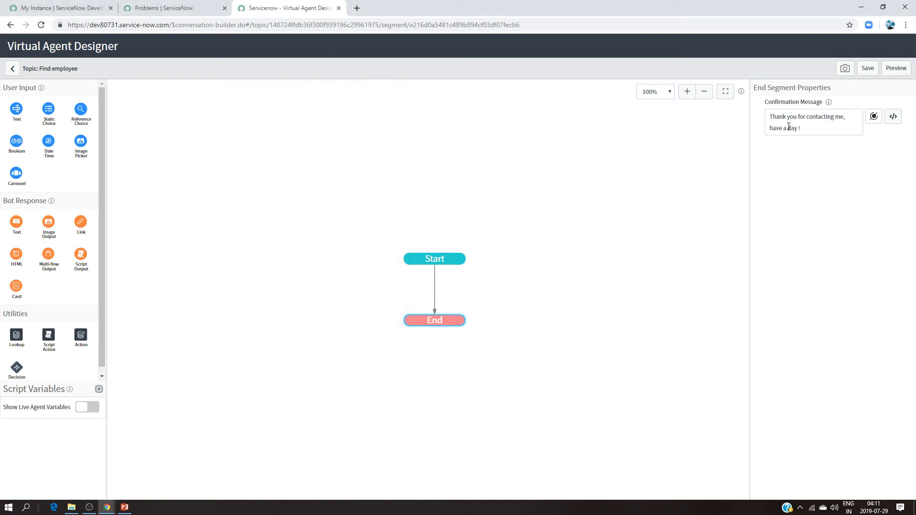
click(789, 127)
text(nice)
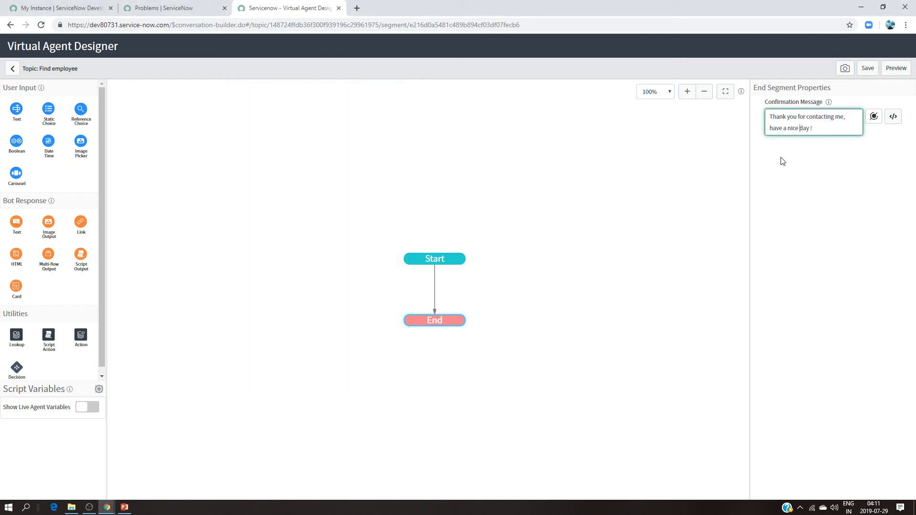
click(867, 69)
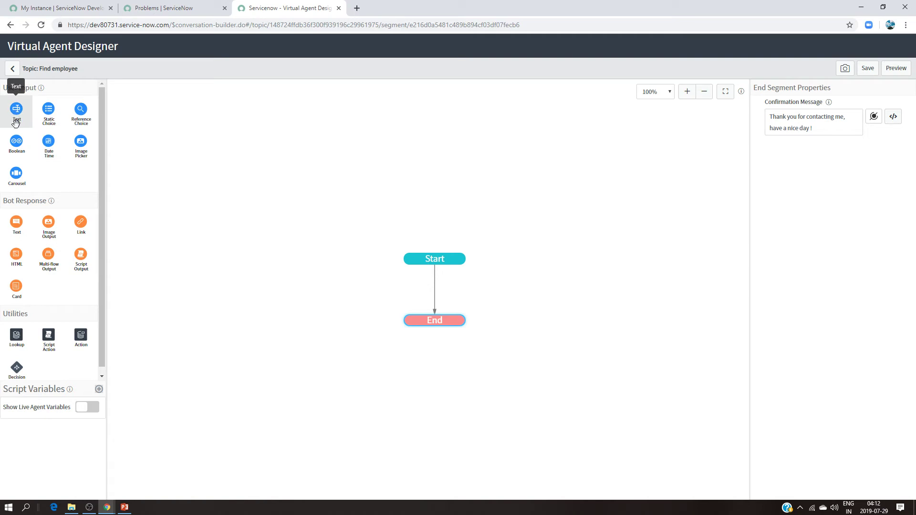
- Add a Text user input node between Start and End and name it "Employee name"
drag(21, 113, 435, 295)
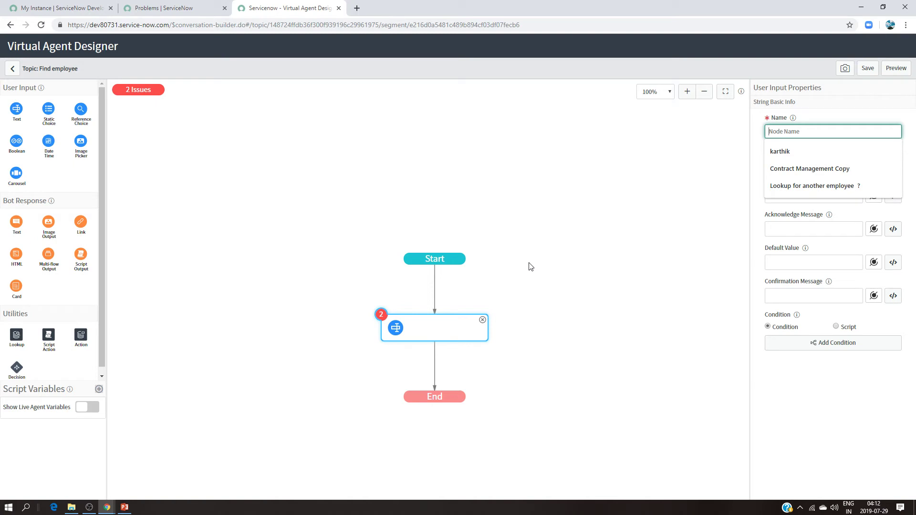
text(Emp)
key(BackSpace)
key(BackSpace)
text(mploy)
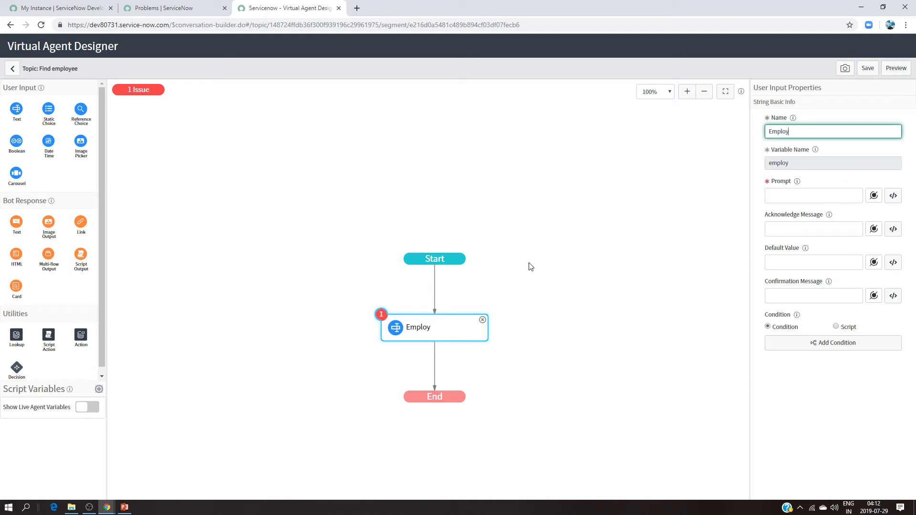
text(ee name)
- Set the Employee name node's prompt to "Who are you looking for ?" and acknowledge message to "Got it. Let me have a look", and save
mouse_move(808, 166)
click(785, 196)
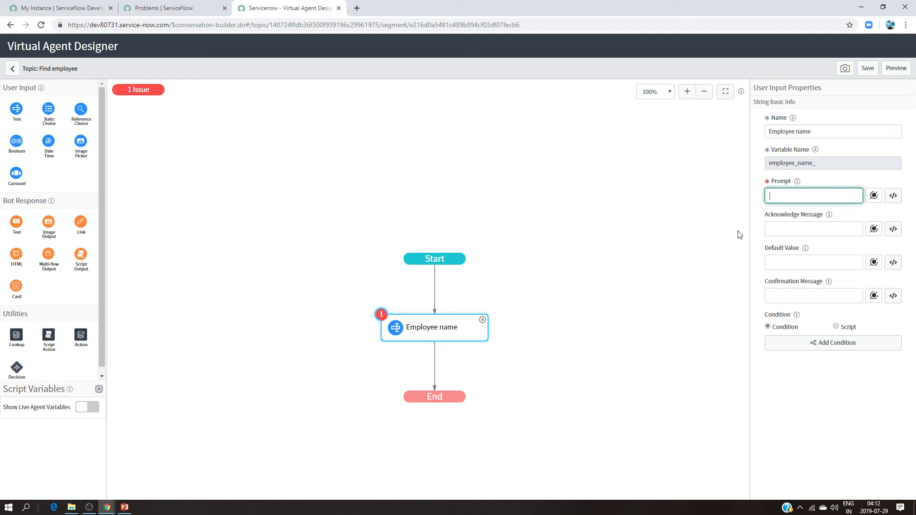
text(Who are you alooking for ?)
click(811, 230)
text(Gi)
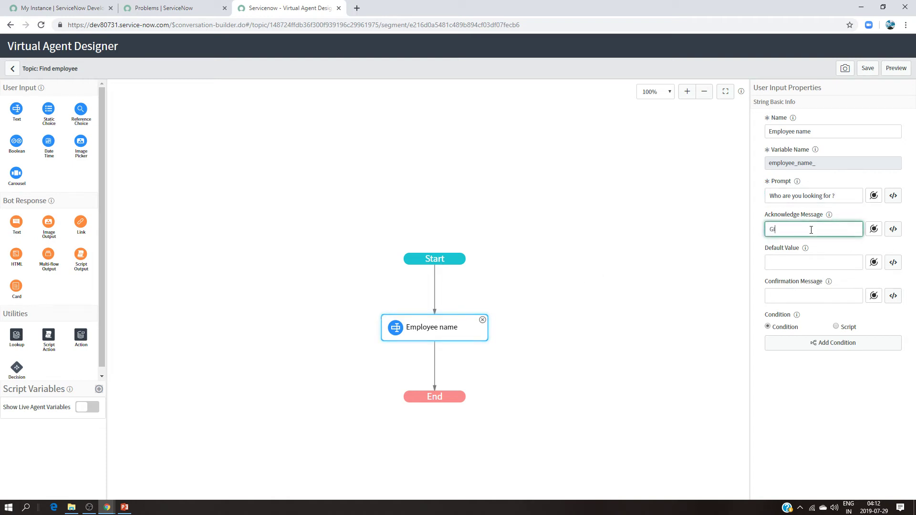
text(ot it. Let me have a loo)
click(866, 69)
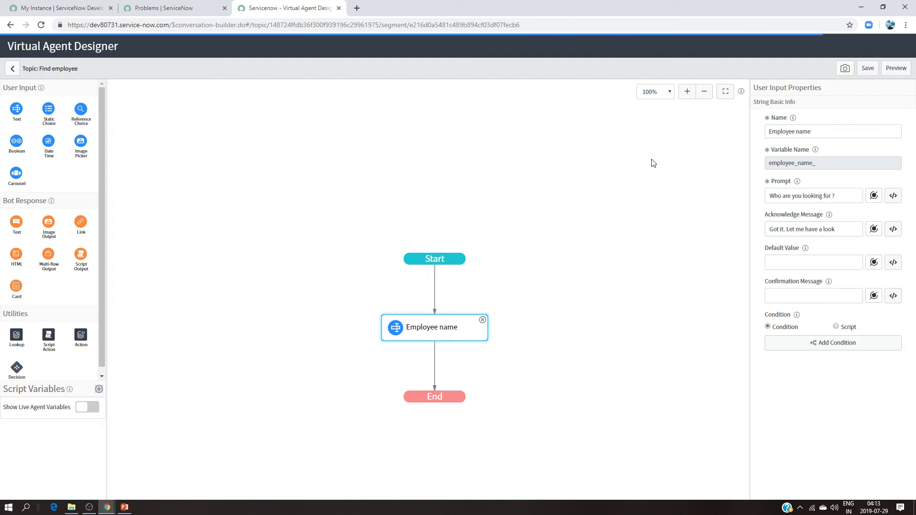
- Preview the topic, answer the prompt with an employee's first name, and close the preview
click(900, 70)
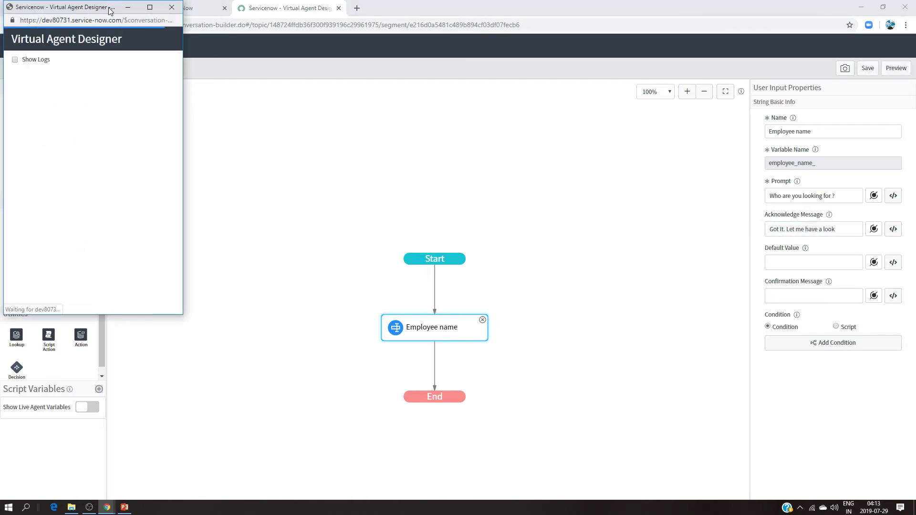
drag(109, 9, 270, 85)
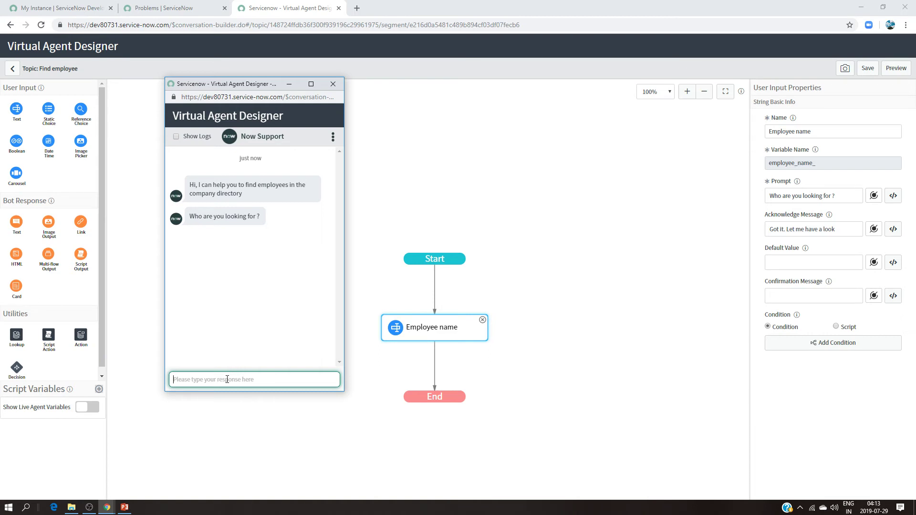
text(Beth)
key(Return)
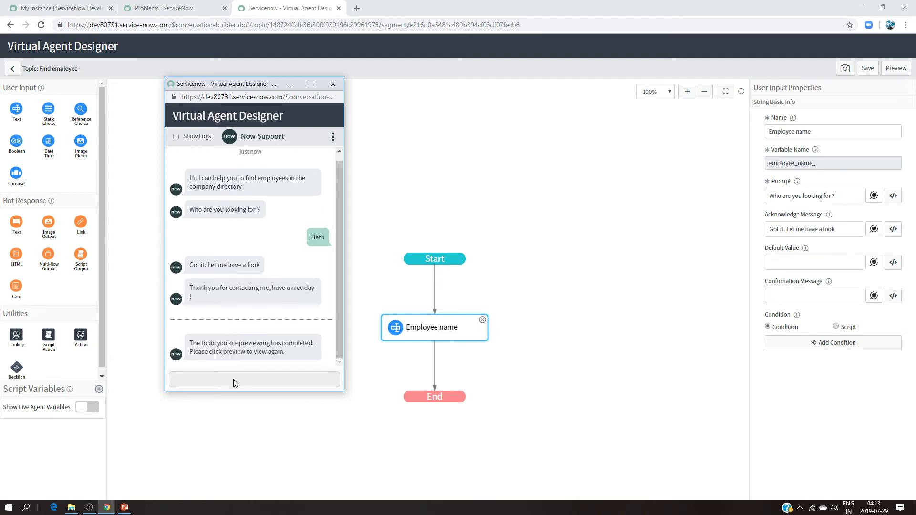
click(333, 84)
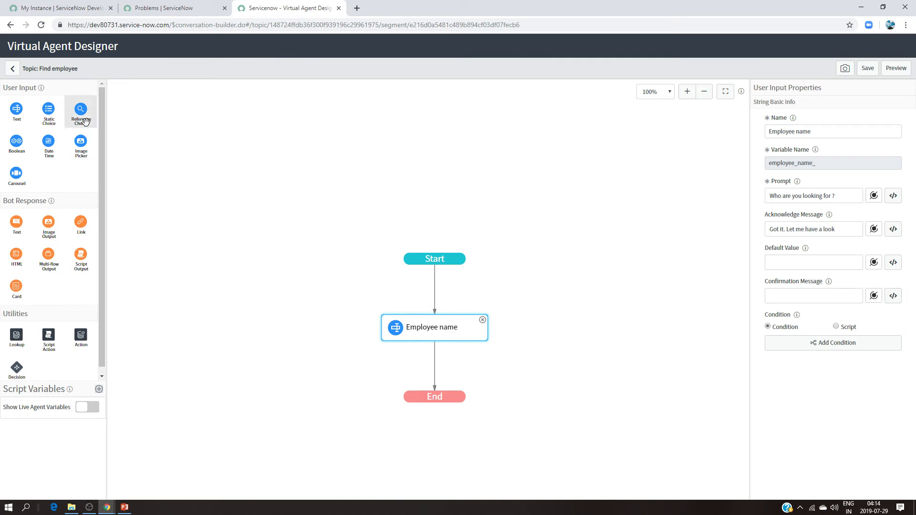
- Add a Reference Choice user input node between Employee name and End and name it "List Employees"
drag(86, 117, 432, 370)
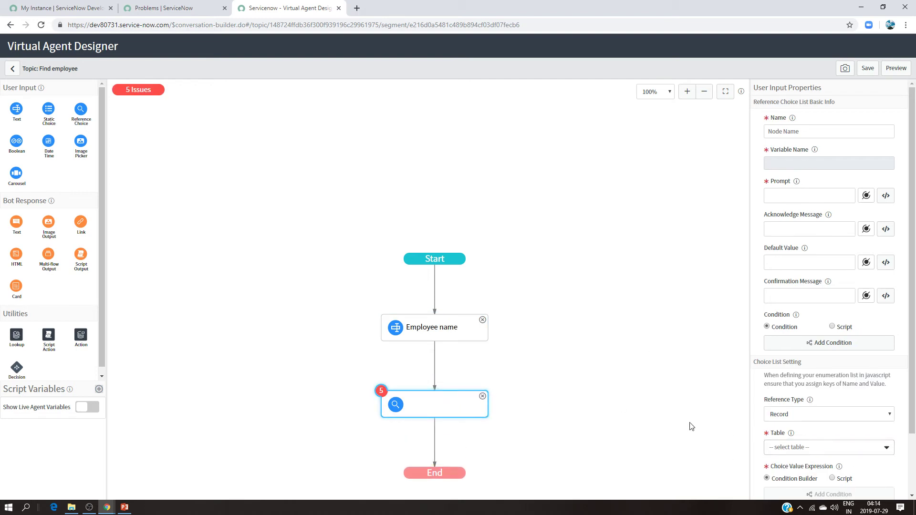
click(826, 130)
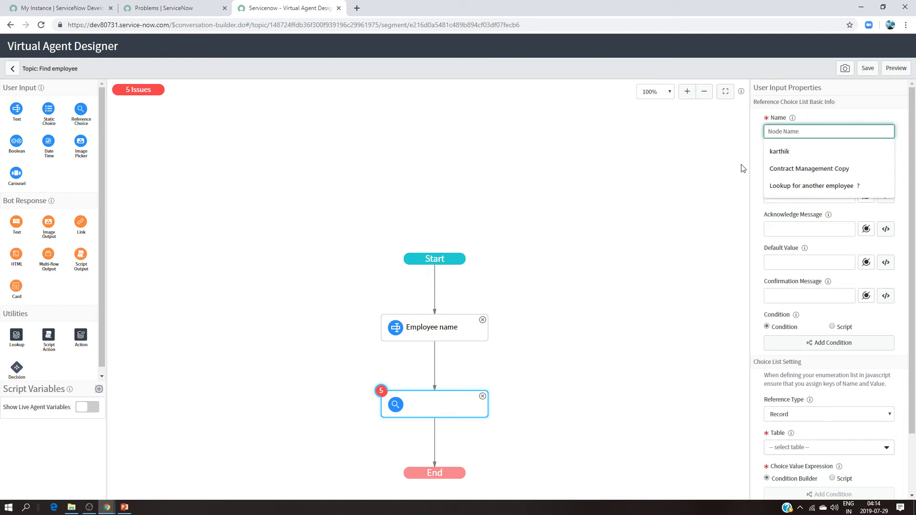
text(List EM)
key(BackSpace)
text(mployees)
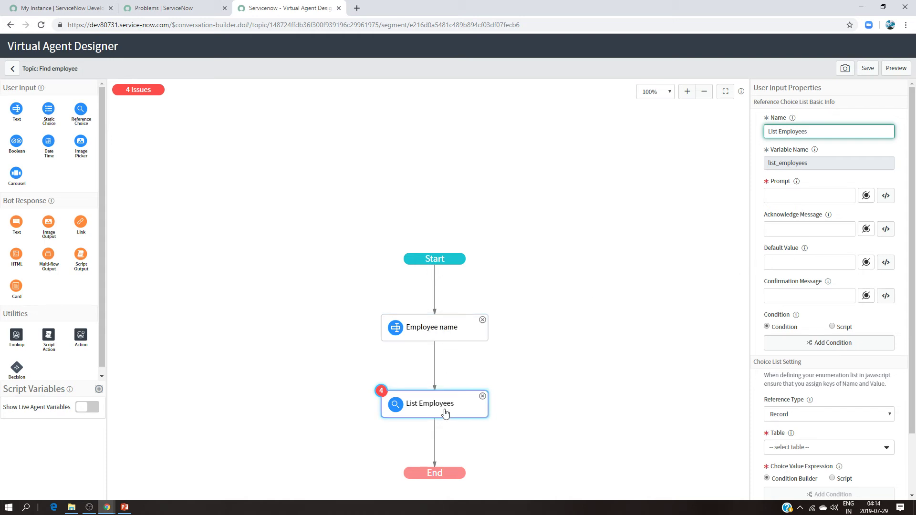
- Set the List Employees node's prompt to the Employee Name input variable
click(867, 197)
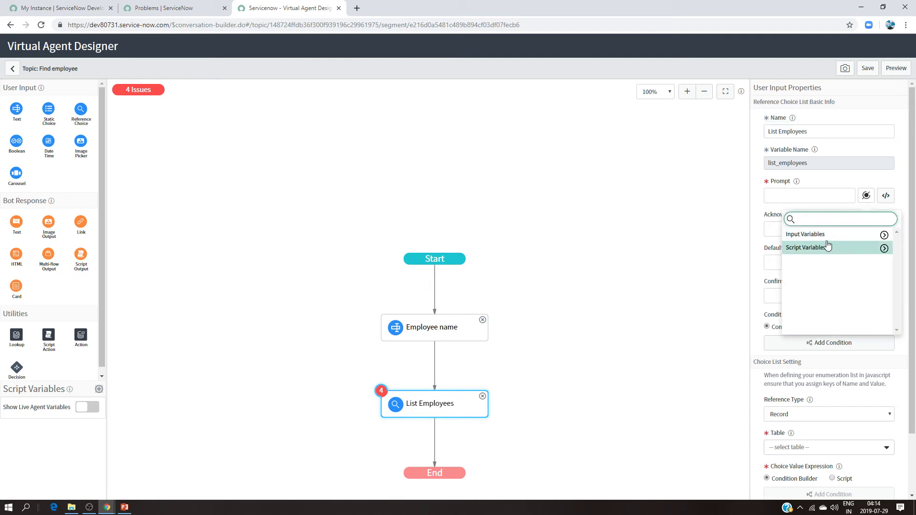
click(883, 237)
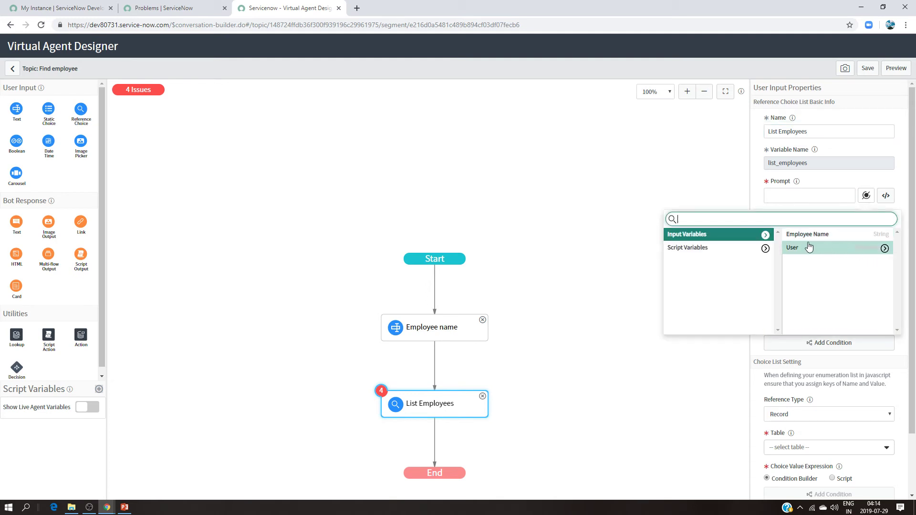
click(812, 234)
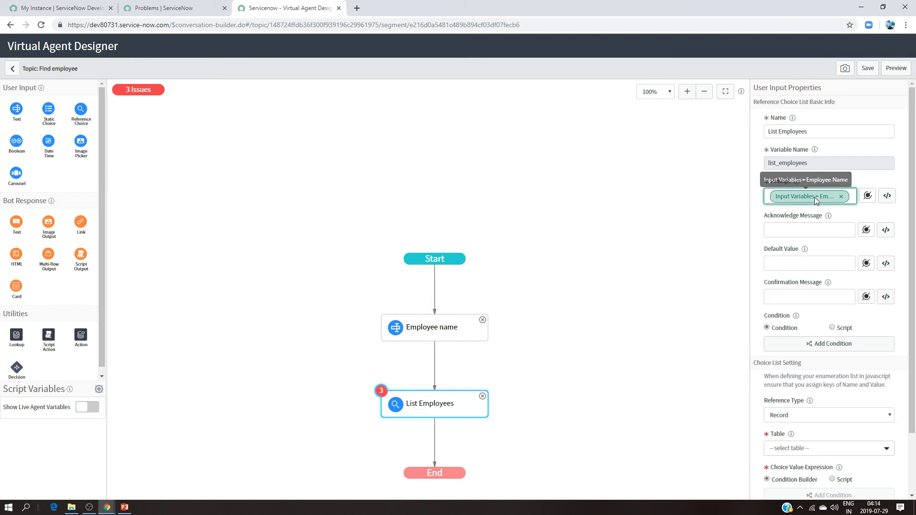
- Set the List Employees node's choice list table to User [sys_user]
scroll(828, 320, down, 3)
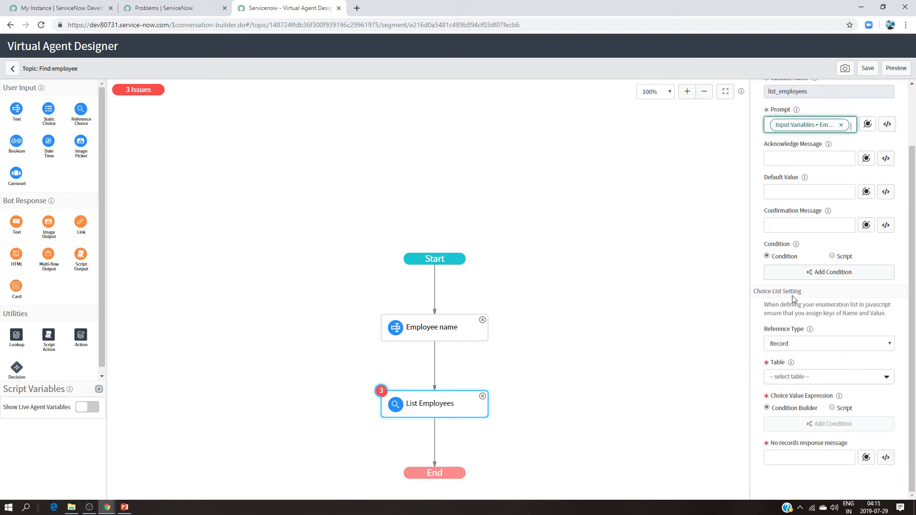
click(837, 380)
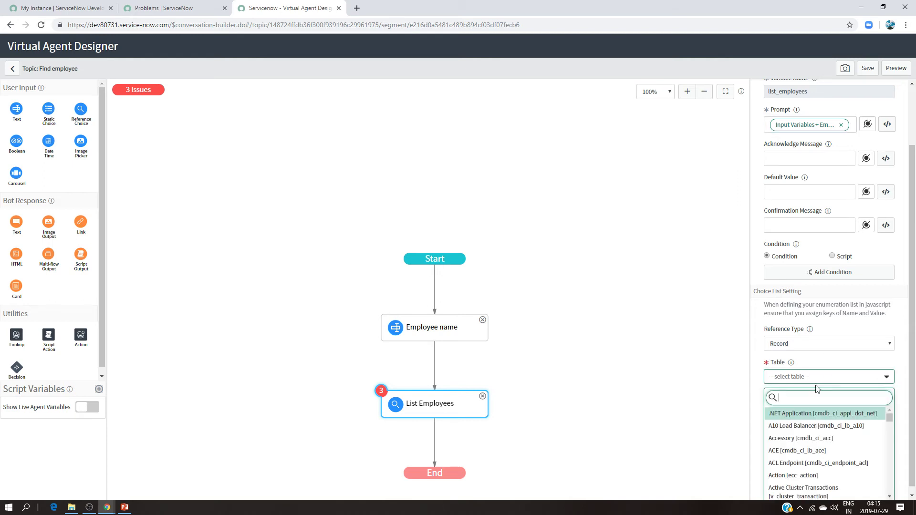
text(user)
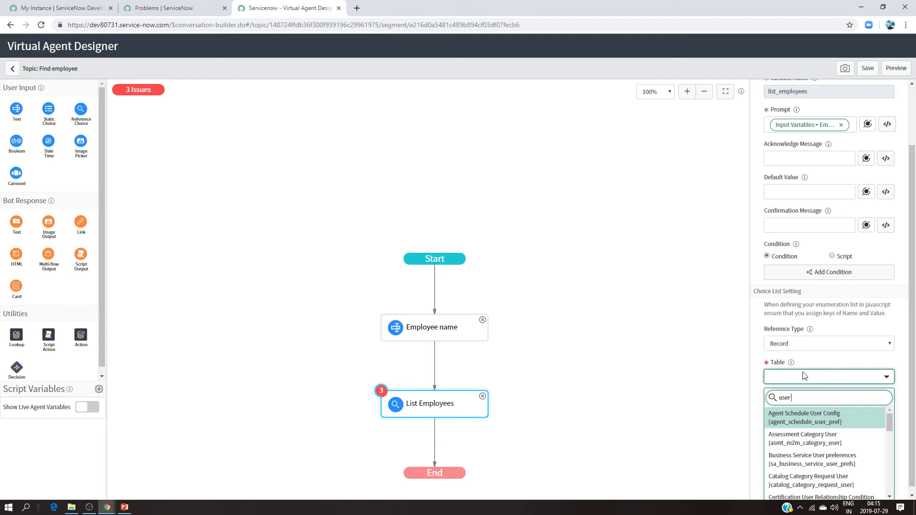
scroll(834, 446, down, 5)
scroll(834, 445, down, 3)
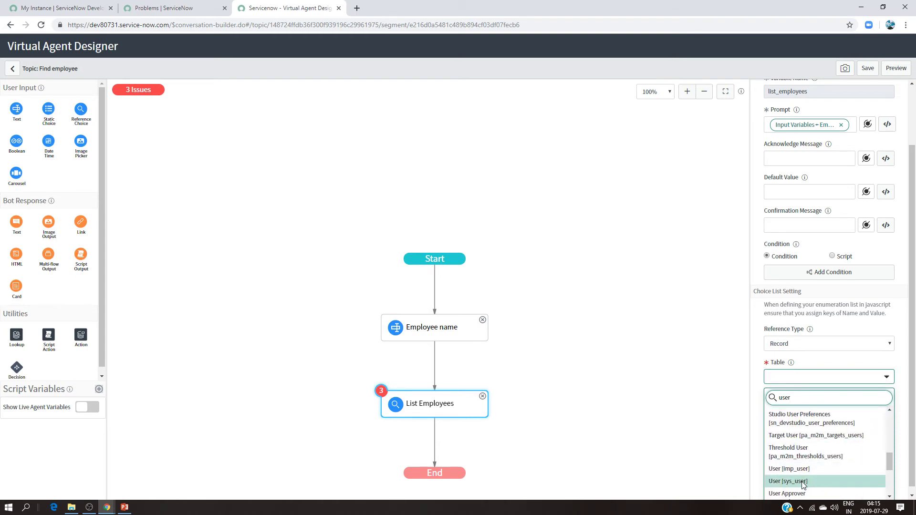
click(811, 483)
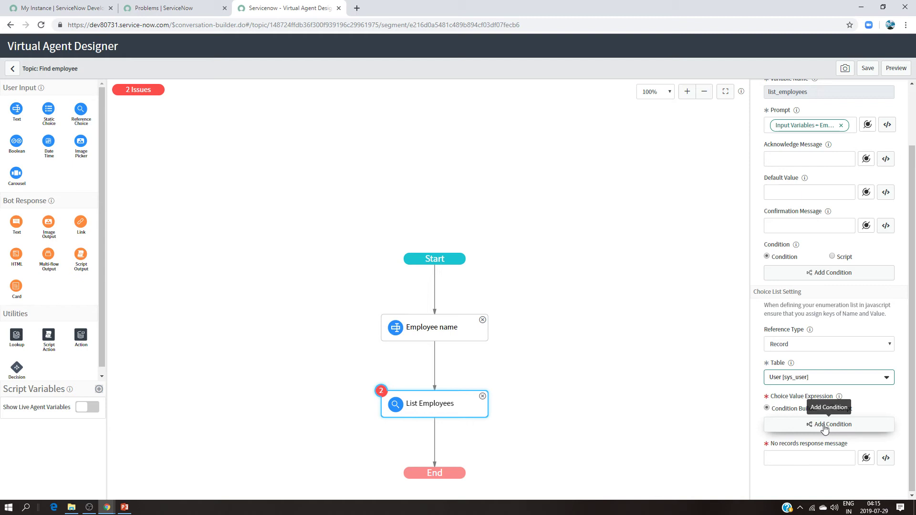
- Add a choice value condition to the List Employees node where Name contains Input Variables
click(810, 430)
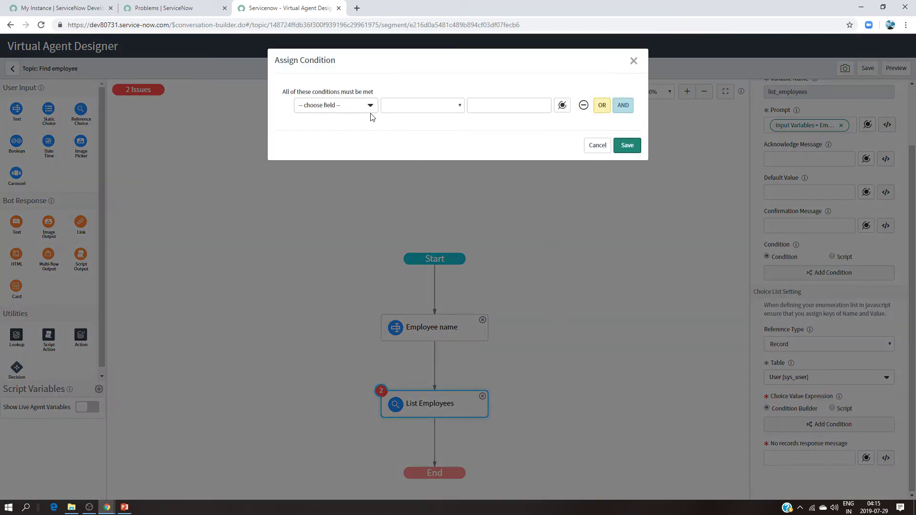
click(371, 106)
text(name)
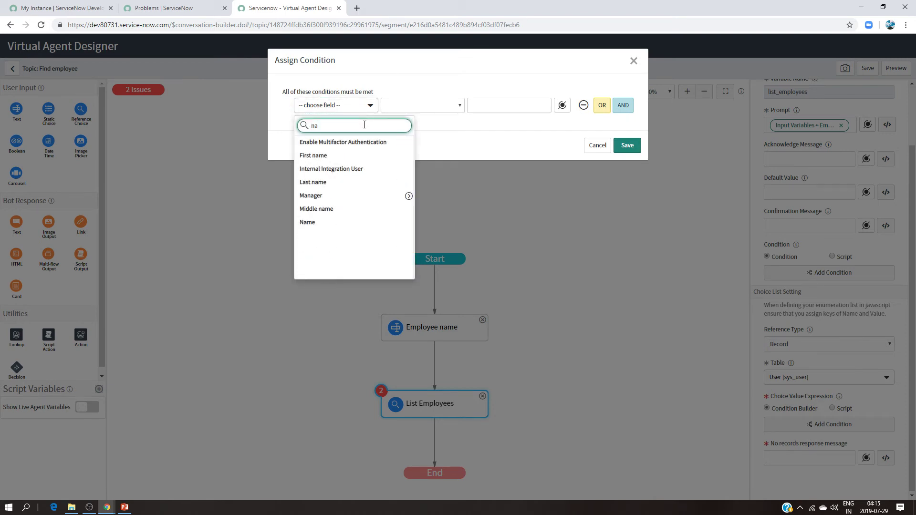
click(346, 182)
click(457, 109)
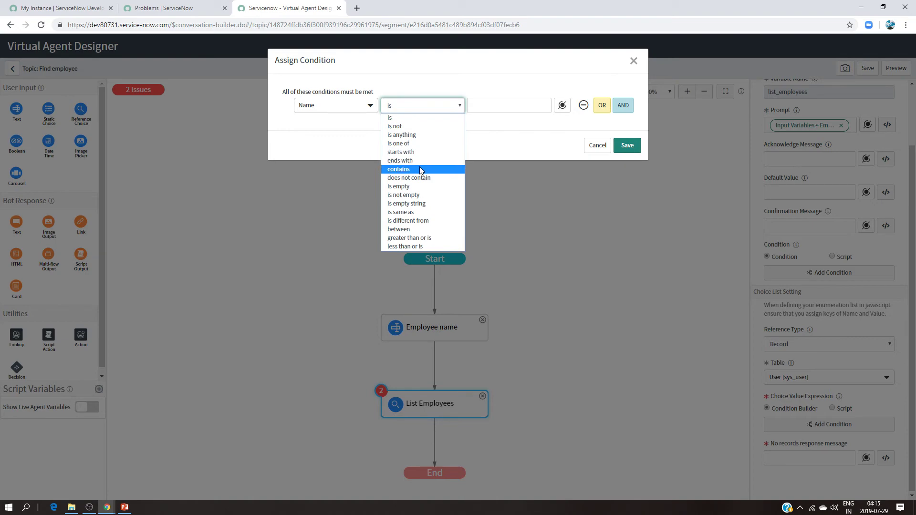
click(420, 166)
click(562, 107)
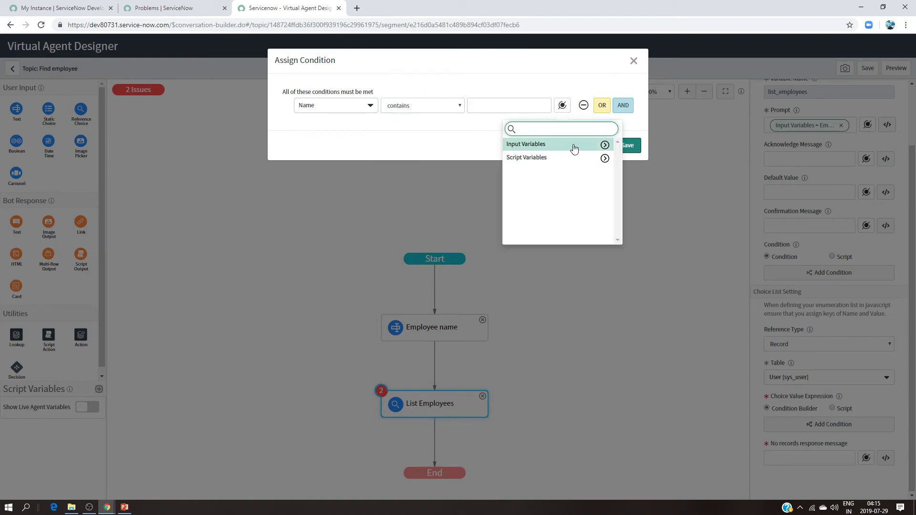
click(673, 149)
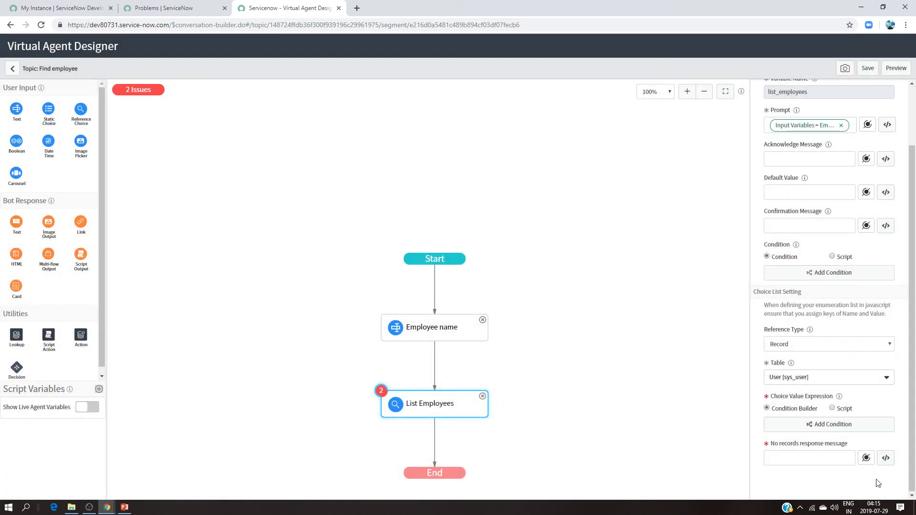
- Reopen the choice value condition and replace the value Name must contain with the Employee Name input variable
click(836, 429)
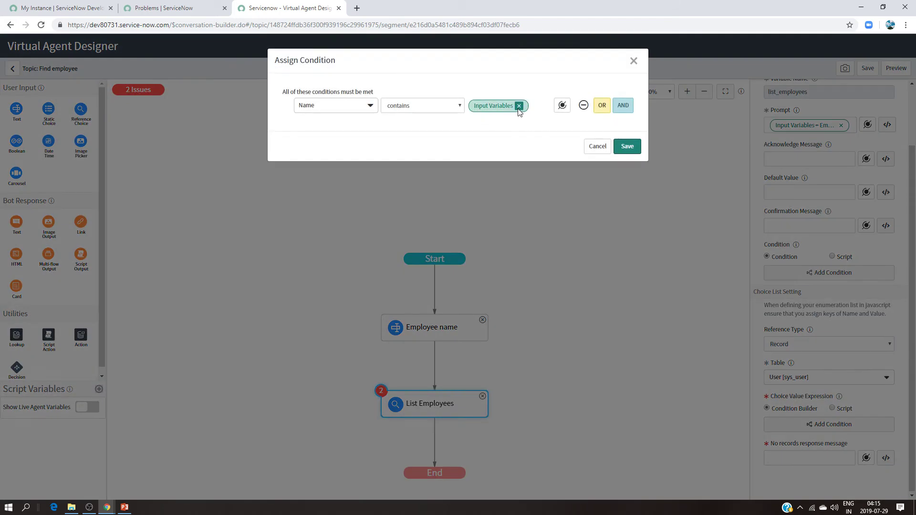
click(523, 105)
click(562, 105)
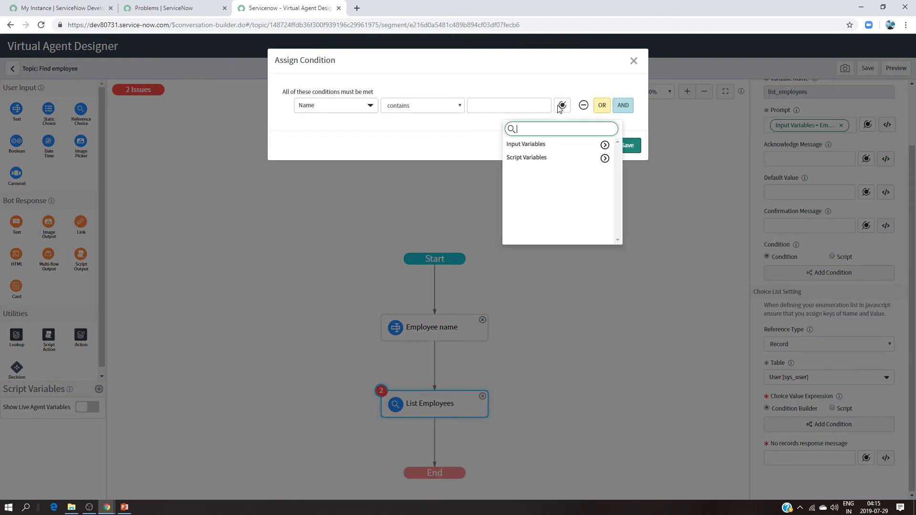
click(605, 146)
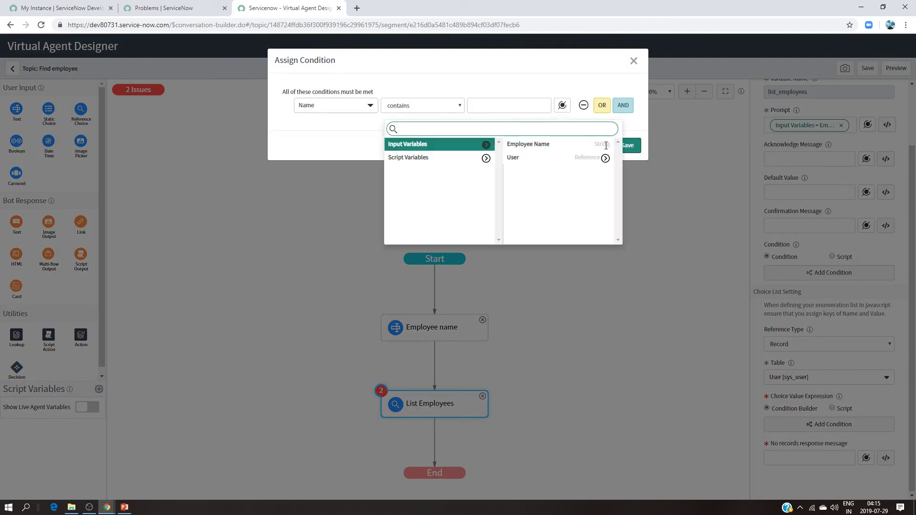
click(560, 145)
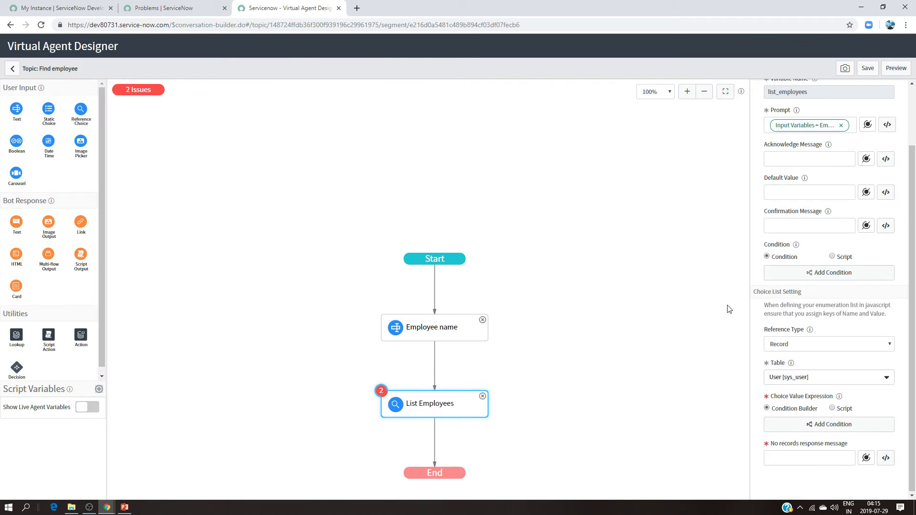
- Set the List Employees node's no records response message to "No records match your search criteria"
click(789, 459)
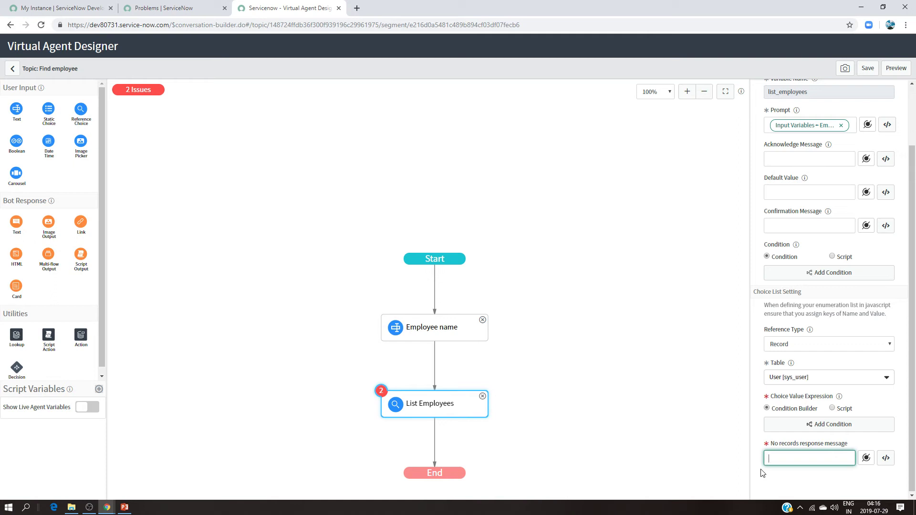
text(No records matactch your search criteria)
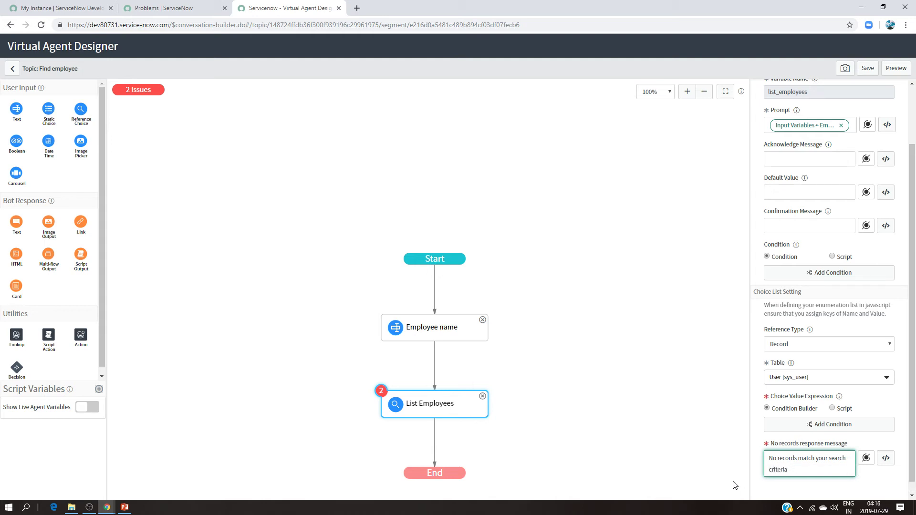
- Save the topic, then reopen and save the List Employees choice value condition with only Name contains Employee Name
click(734, 482)
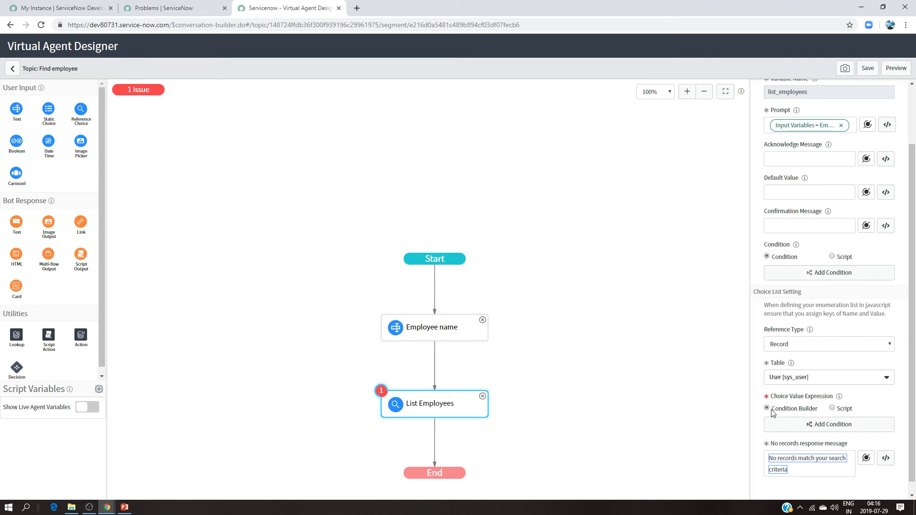
click(868, 68)
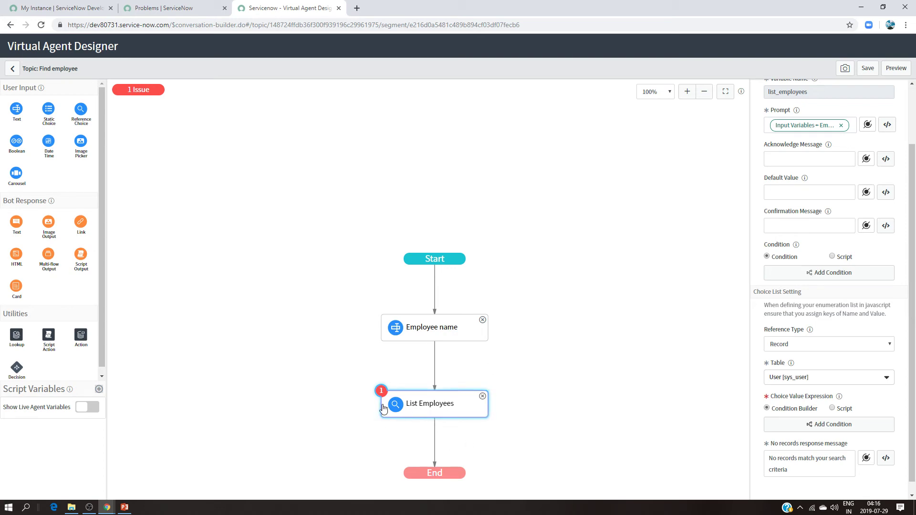
click(820, 432)
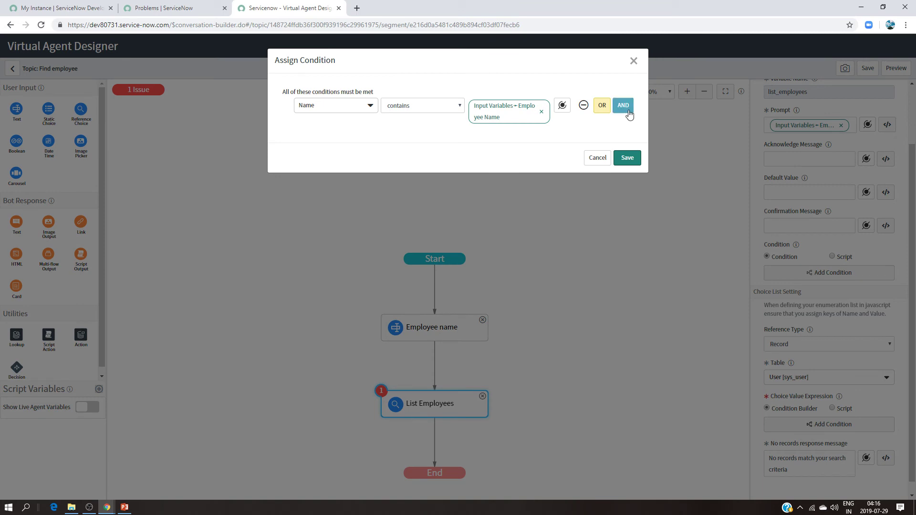
click(625, 112)
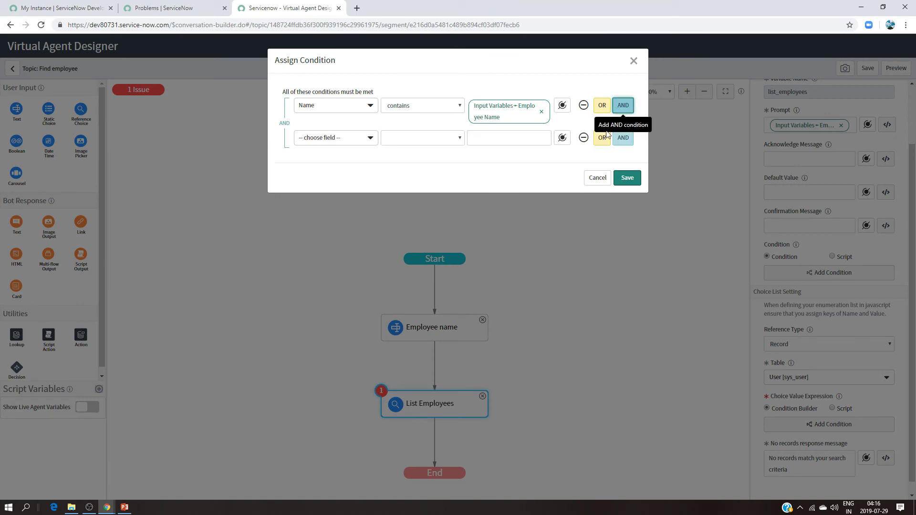
click(583, 137)
click(624, 158)
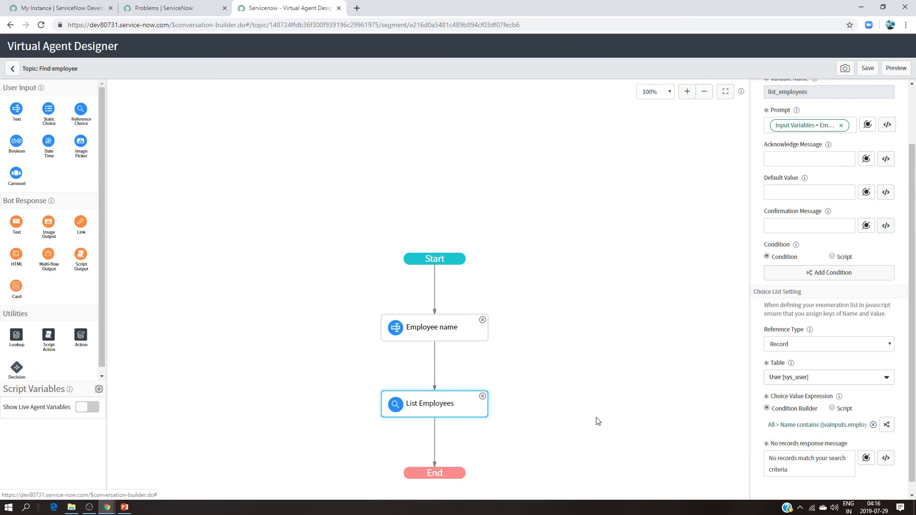
- Preview the topic by answering with an employee's first name and picking the first matching employee, then close the preview
drag(441, 261, 434, 147)
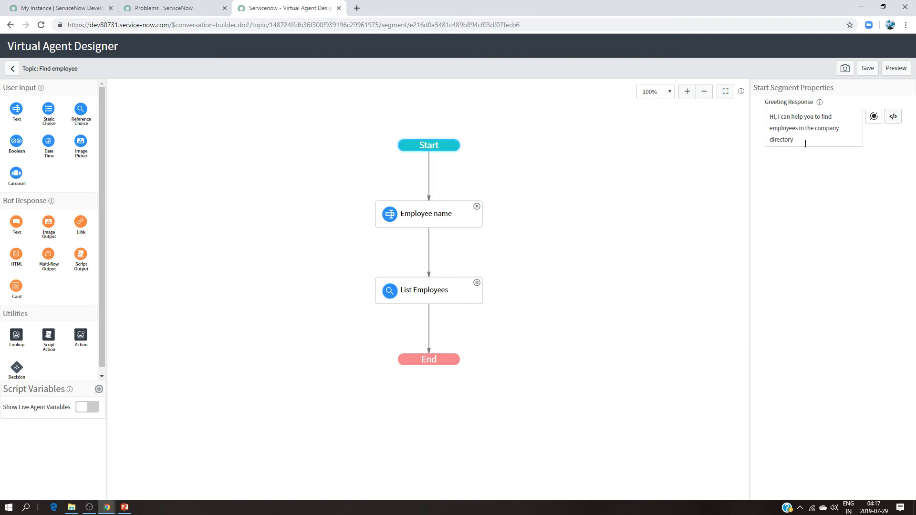
click(896, 68)
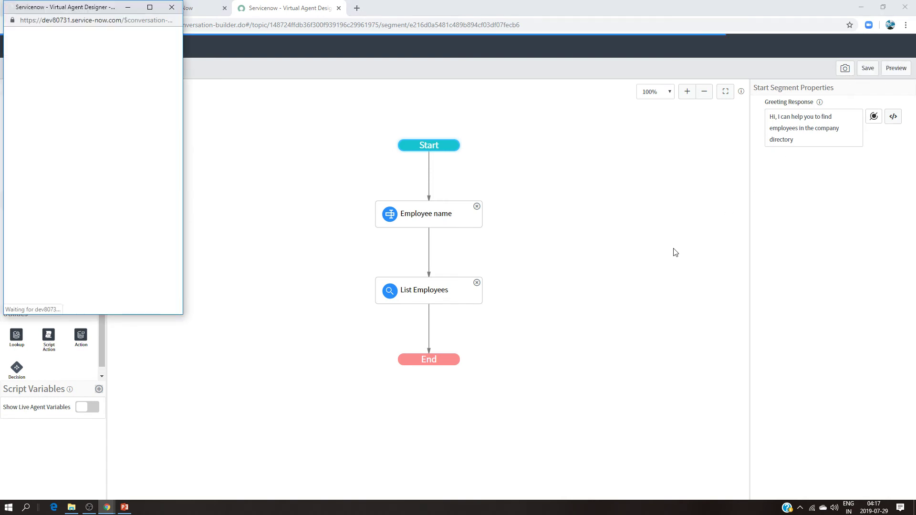
drag(84, 10, 597, 109)
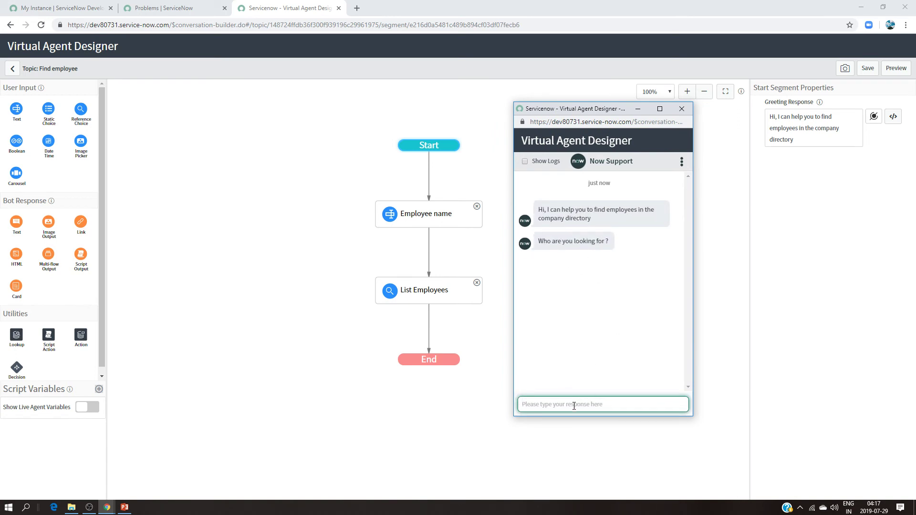
text(fred)
key(Return)
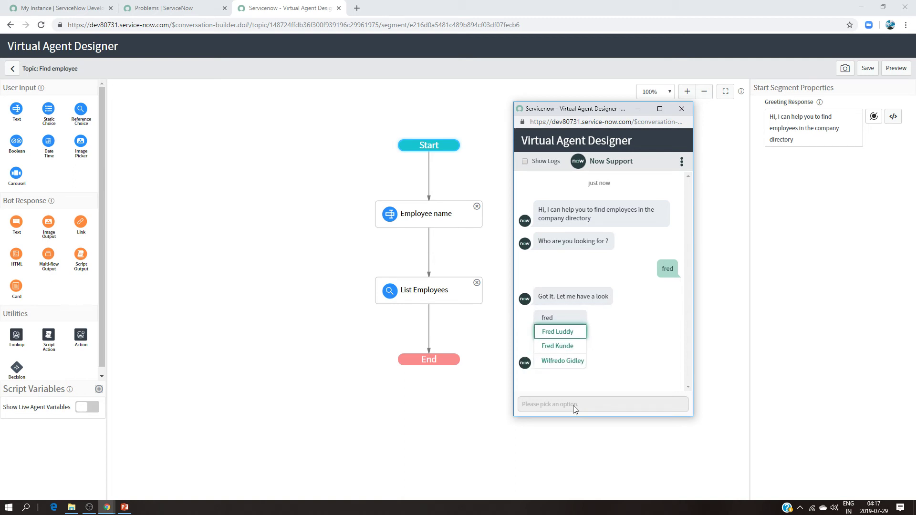
click(561, 331)
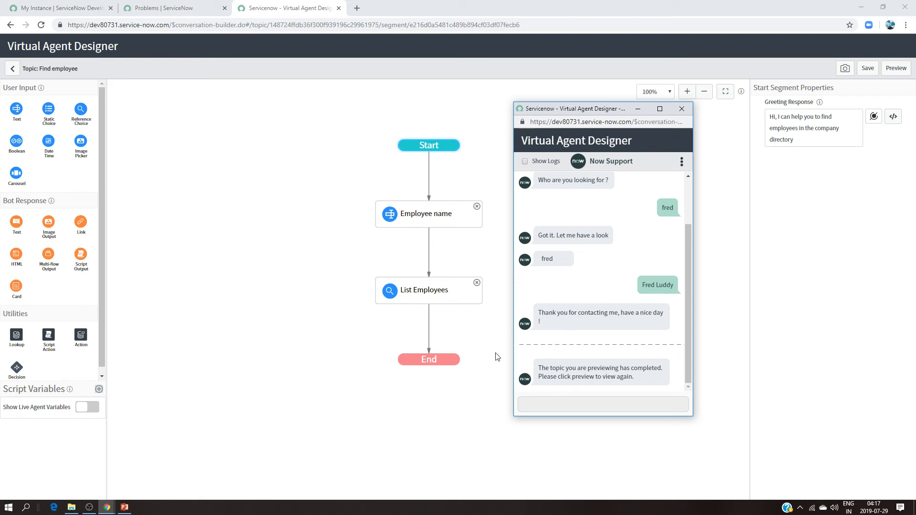
click(682, 110)
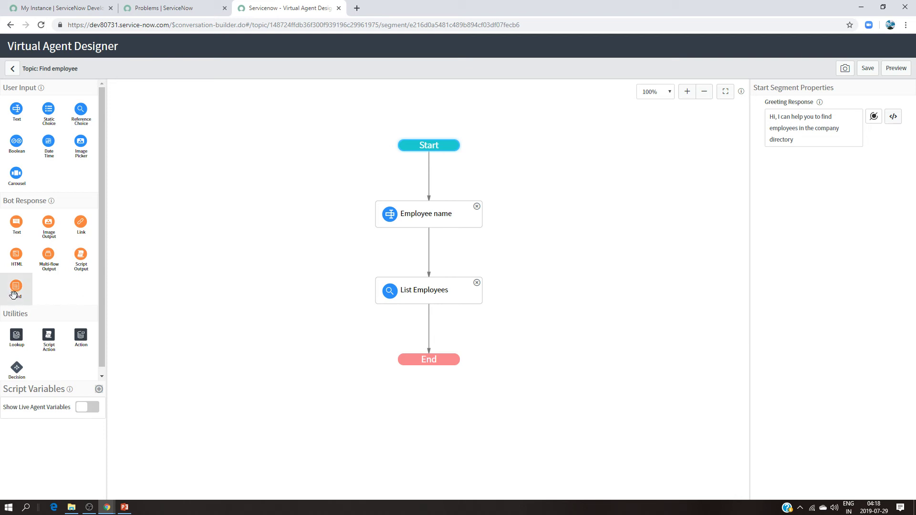
- Add a Card response named "User Information" after the List Employees node, with List Employees as its record
drag(16, 289, 427, 332)
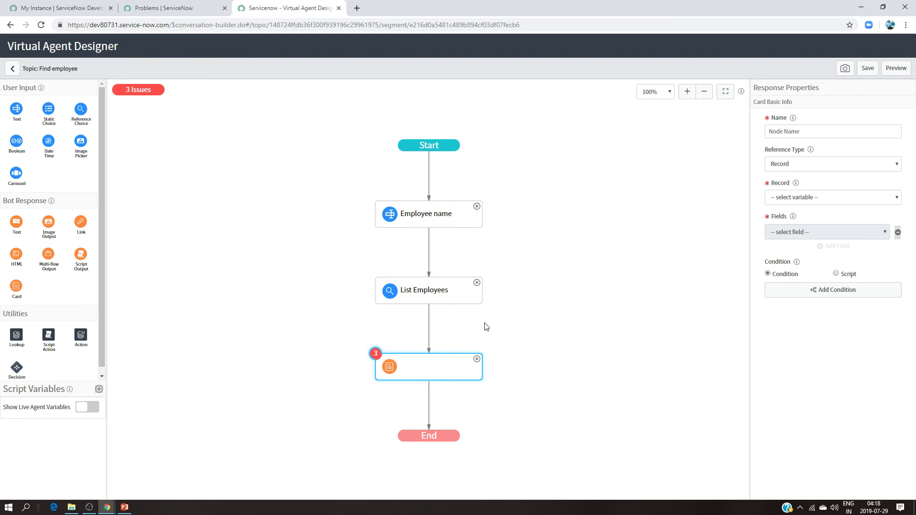
click(791, 131)
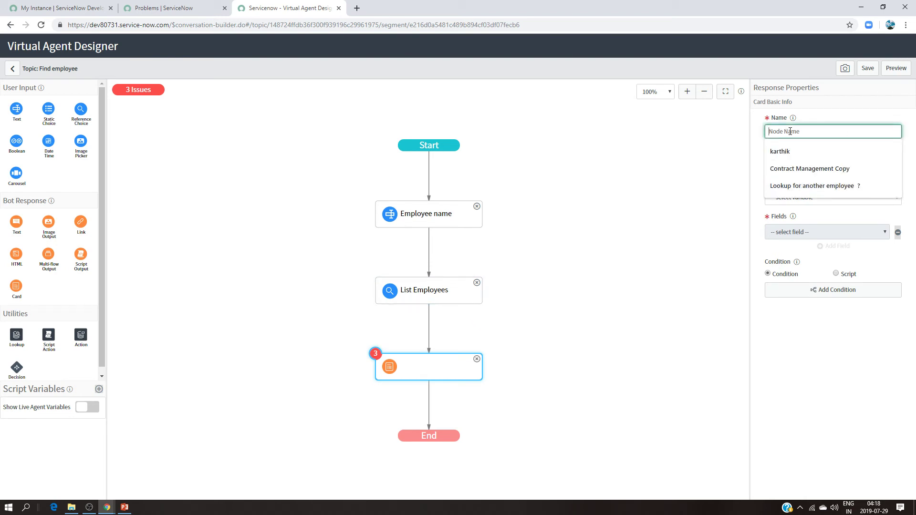
text(User)
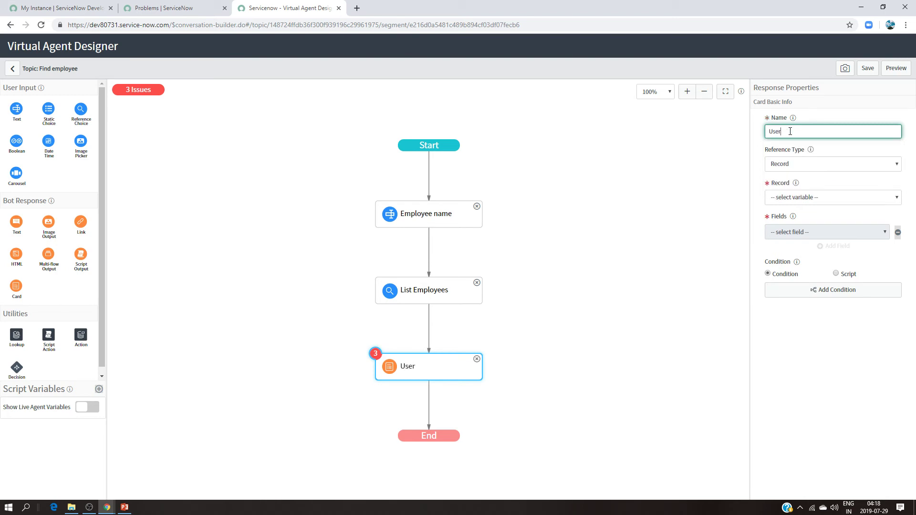
text( Information)
click(854, 198)
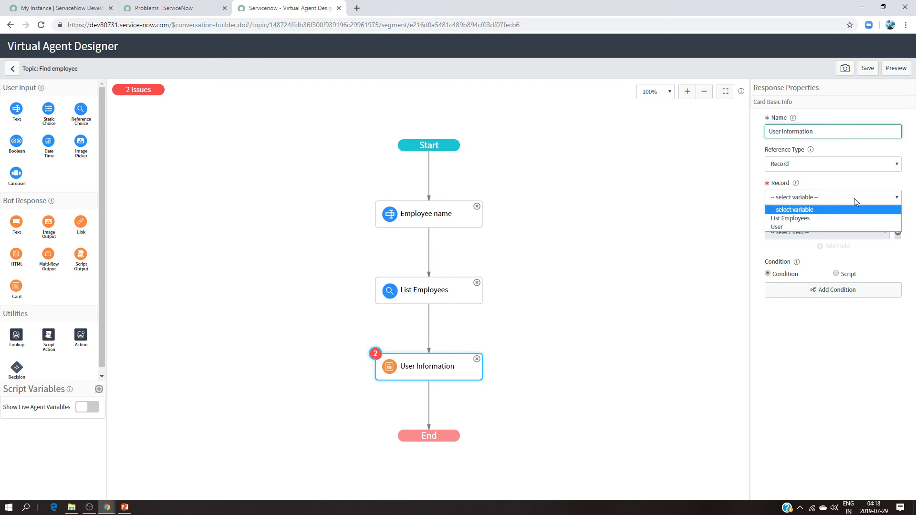
click(832, 218)
- Set the first field of the User Information card to First name
click(859, 234)
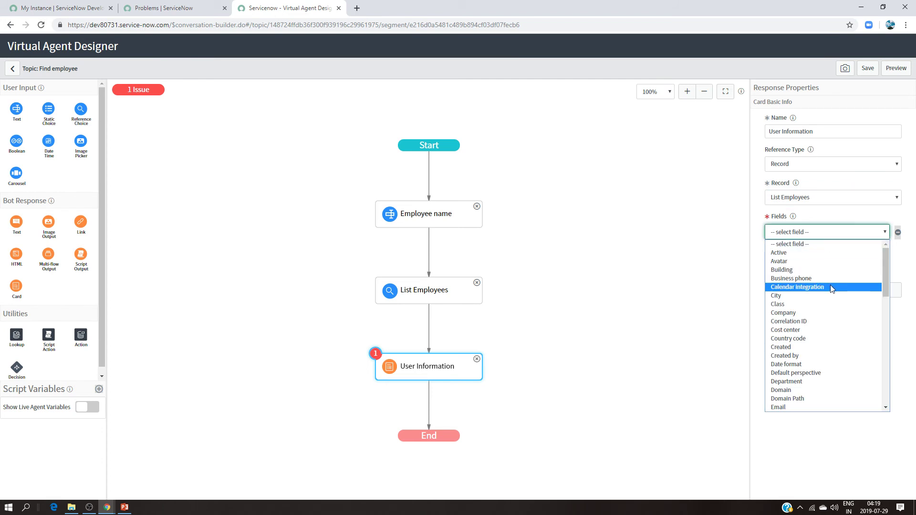
key(f)
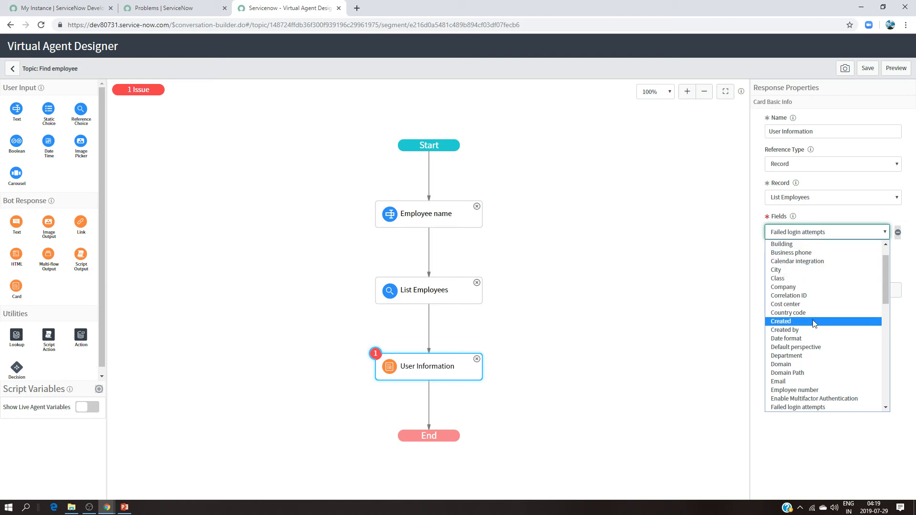
scroll(815, 325, down, 5)
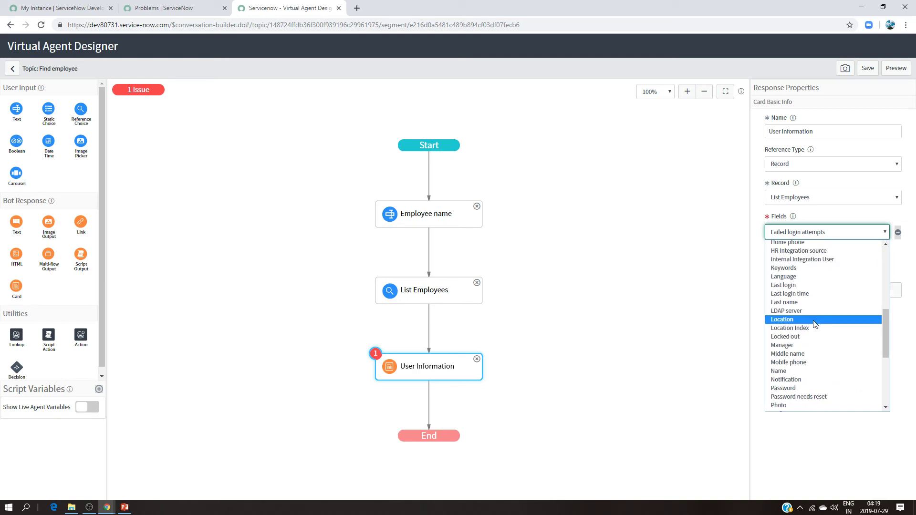
scroll(816, 306, up, 10)
click(825, 237)
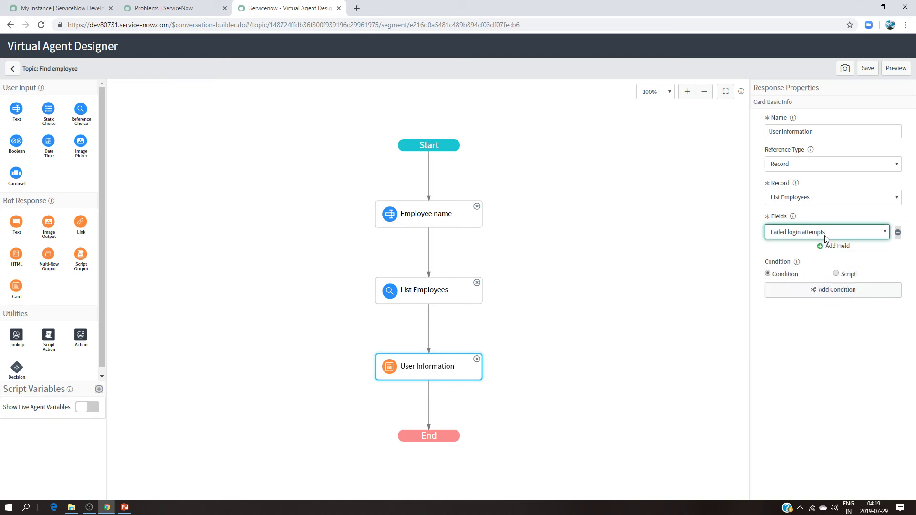
click(826, 237)
scroll(812, 287, up, 3)
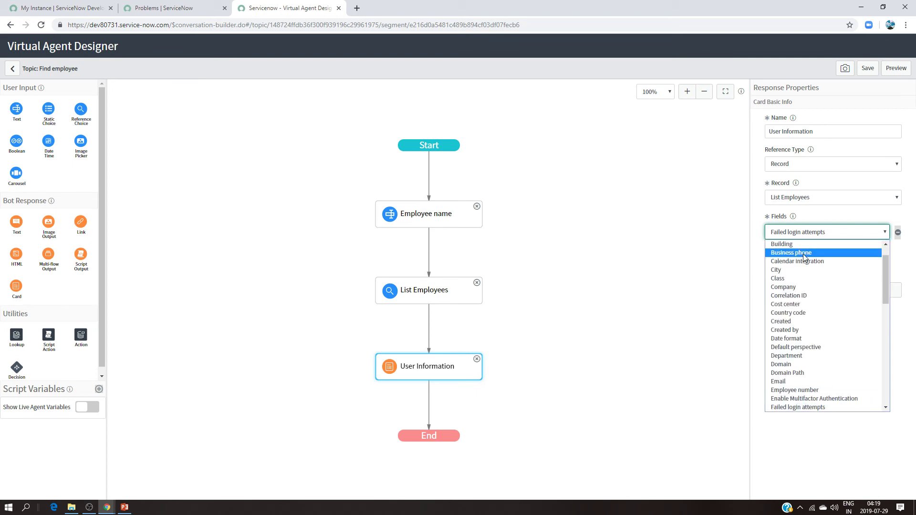
key(Down)
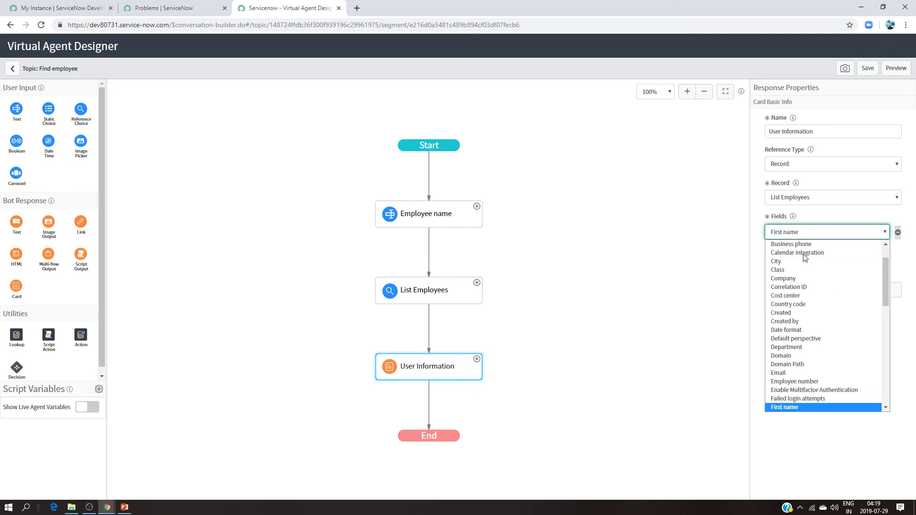
click(814, 405)
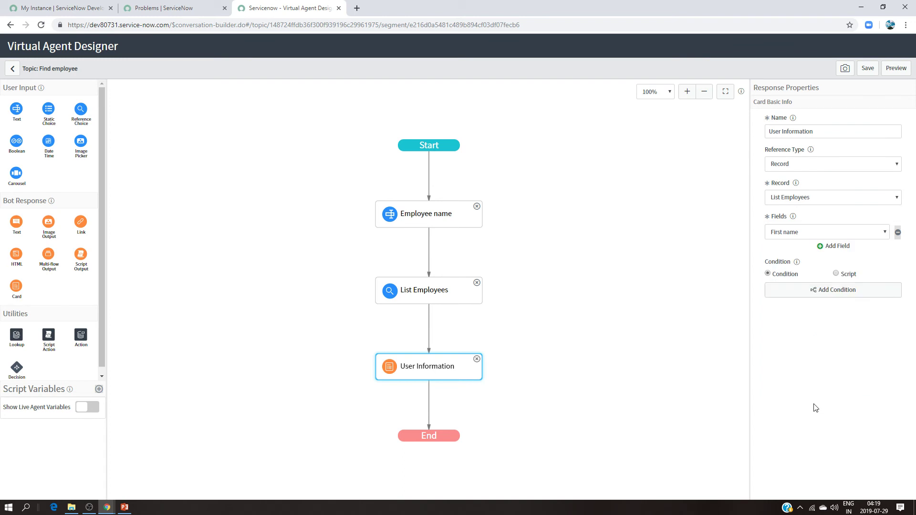
- Add the Last name and Location fields to the User Information card
click(832, 247)
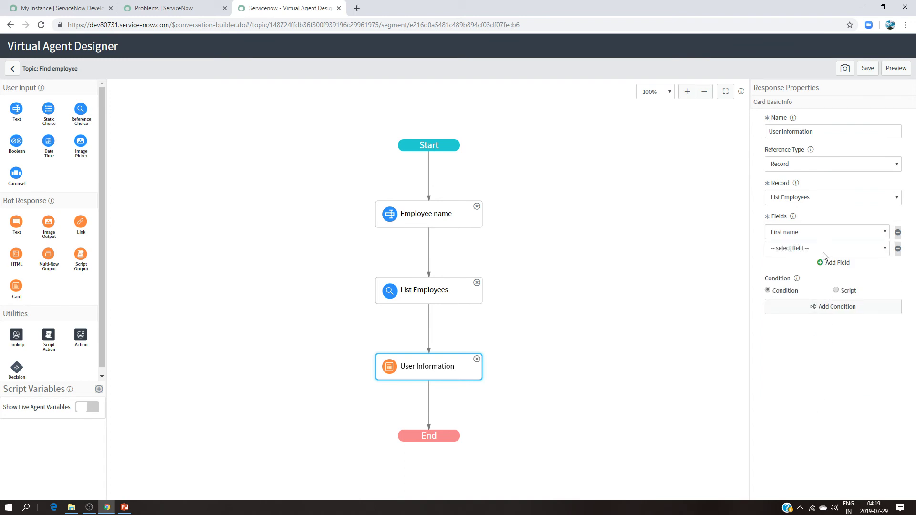
click(819, 249)
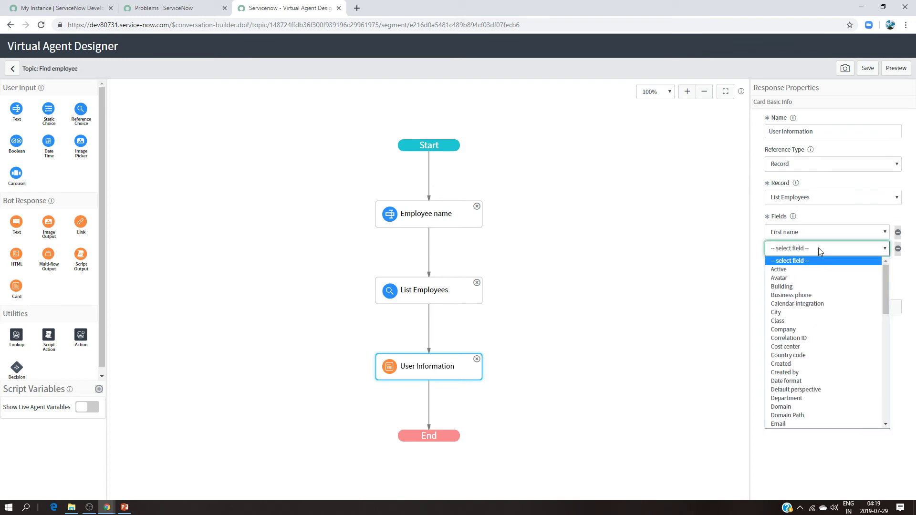
key(l)
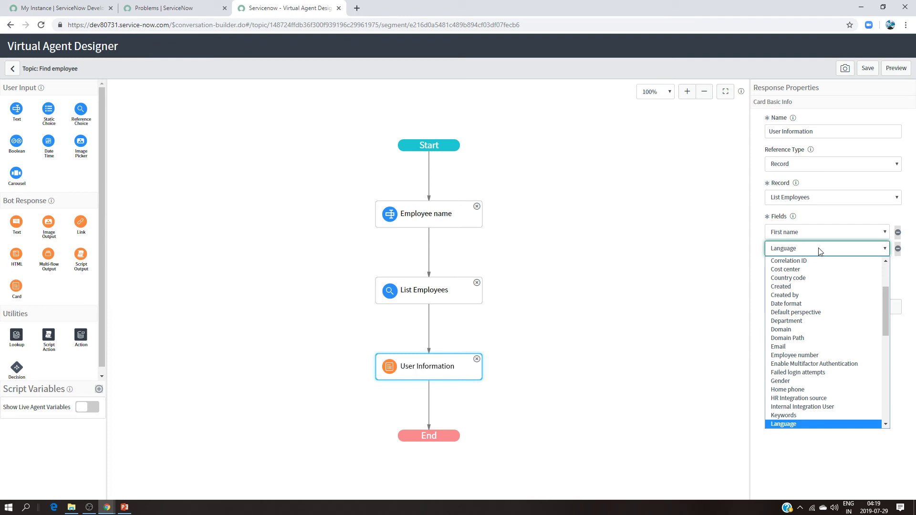
scroll(831, 287, down, 5)
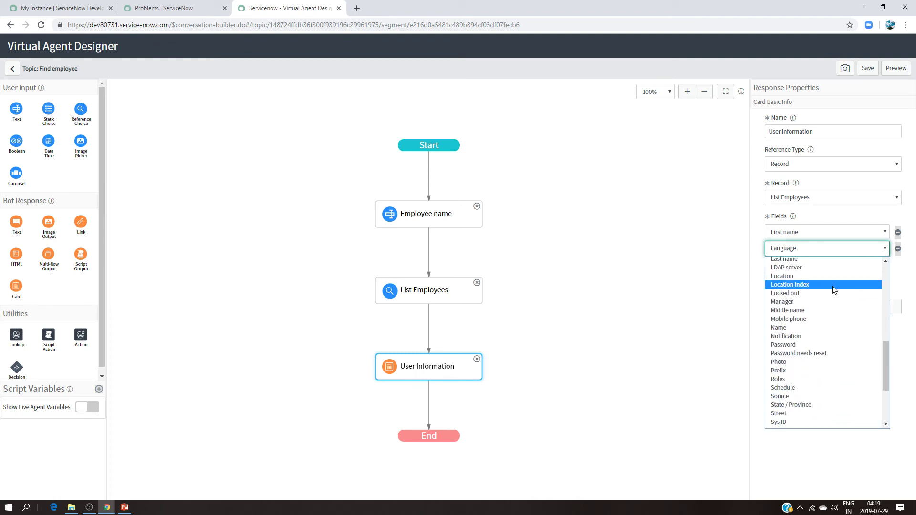
click(827, 260)
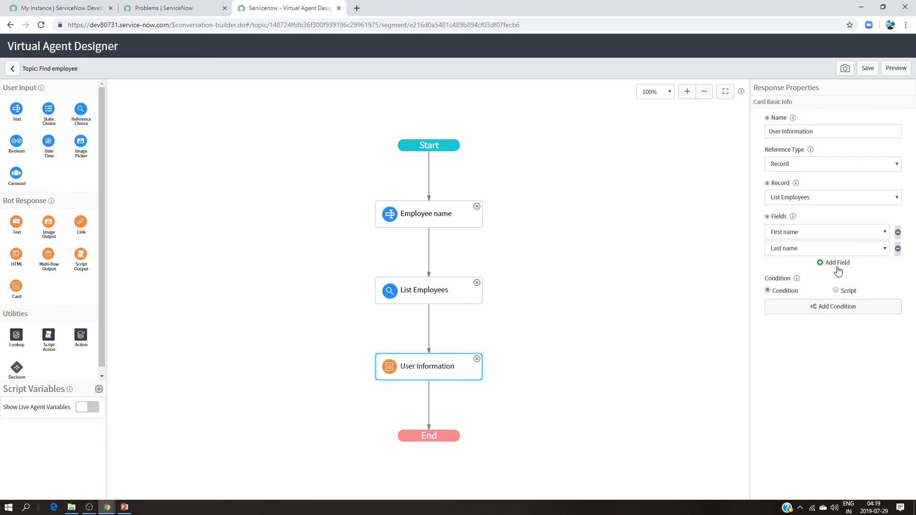
click(836, 263)
click(816, 266)
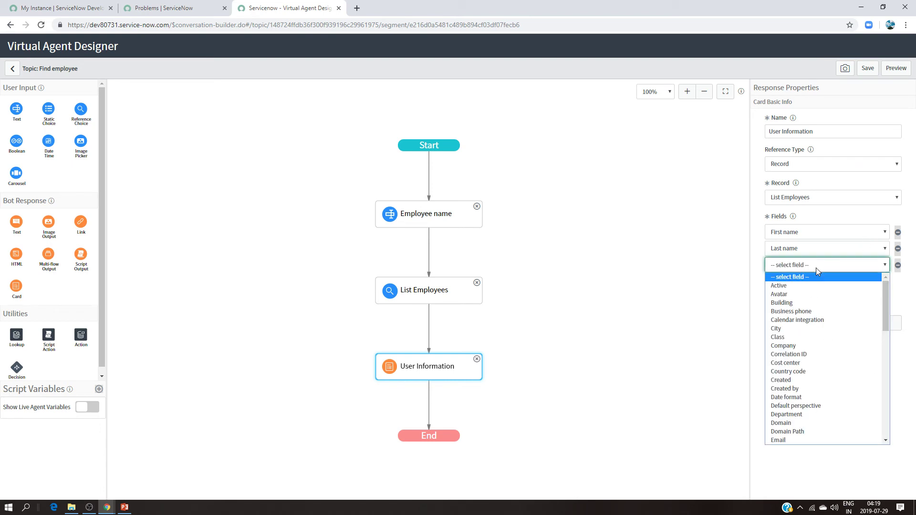
text(lo)
key(Return)
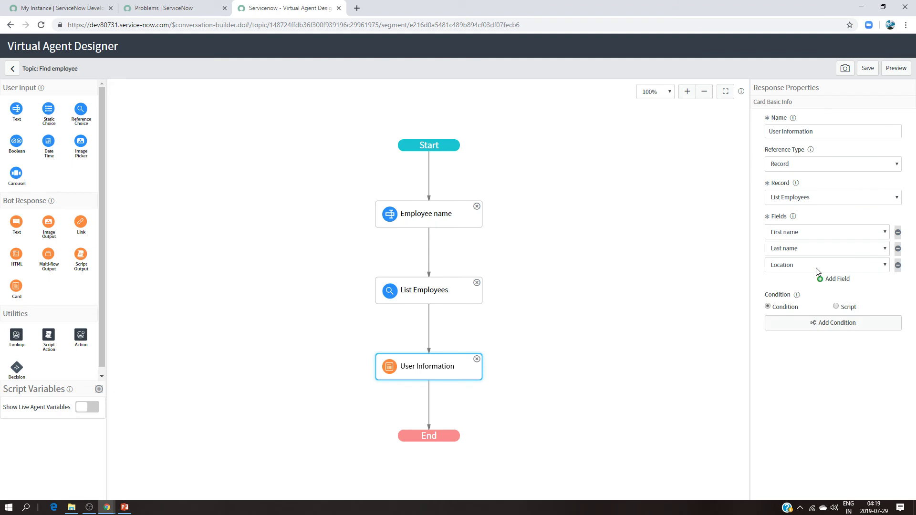
- Add the Email and Manager fields to the User Information card
click(838, 281)
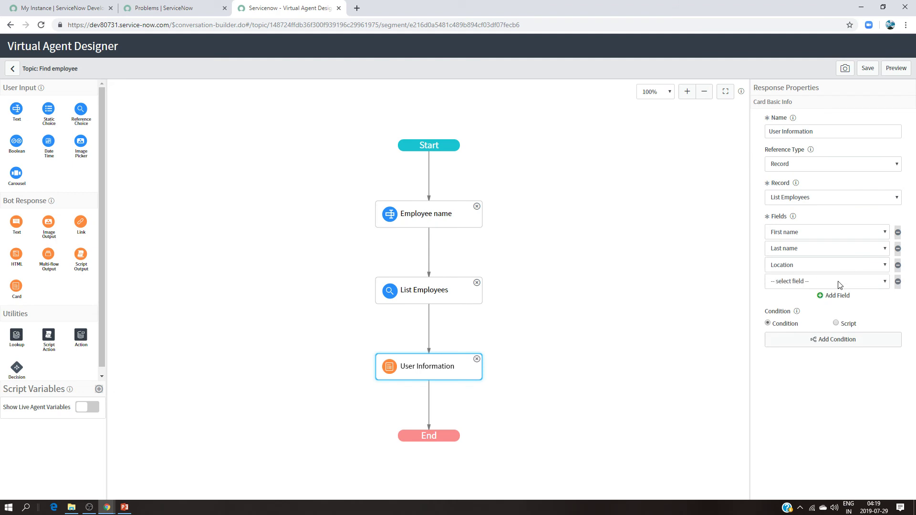
click(838, 283)
text(e)
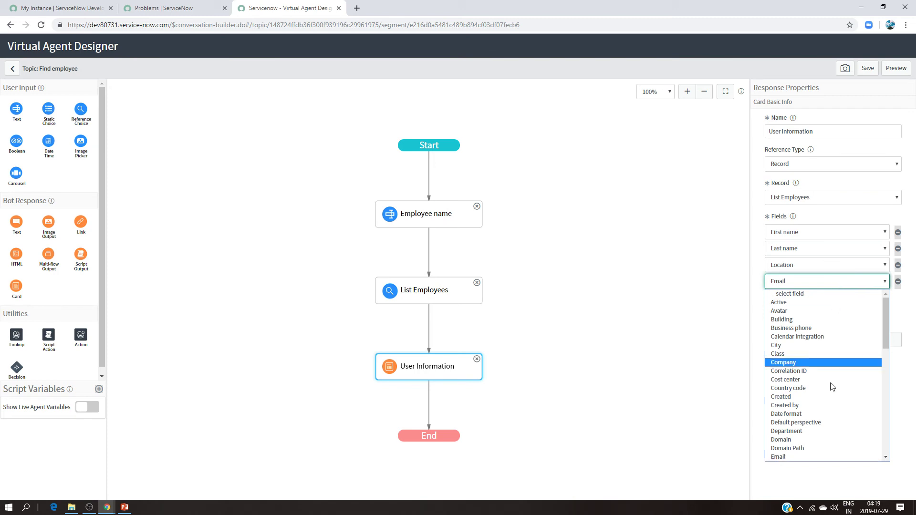
click(807, 457)
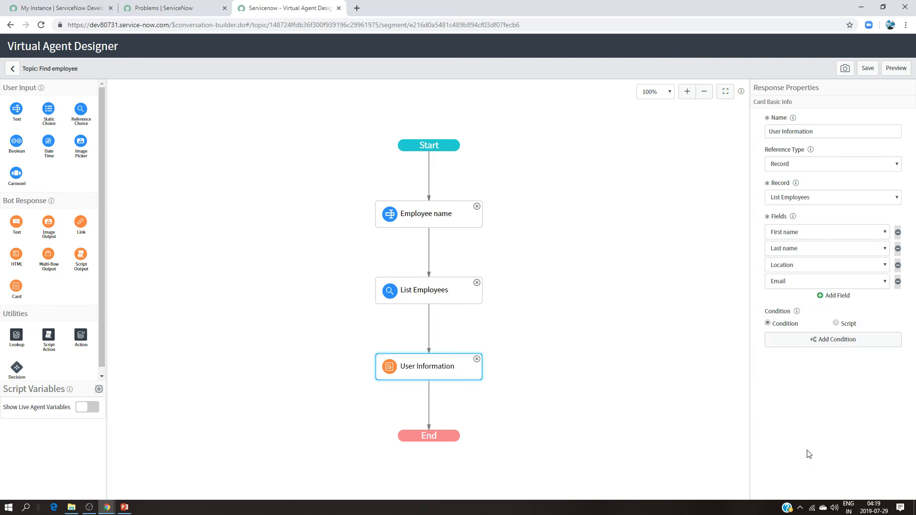
click(837, 297)
click(829, 302)
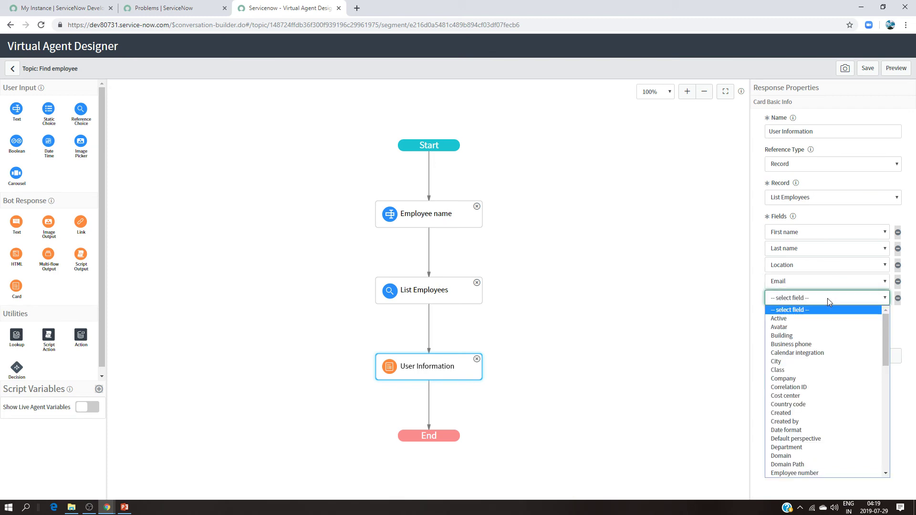
key(m)
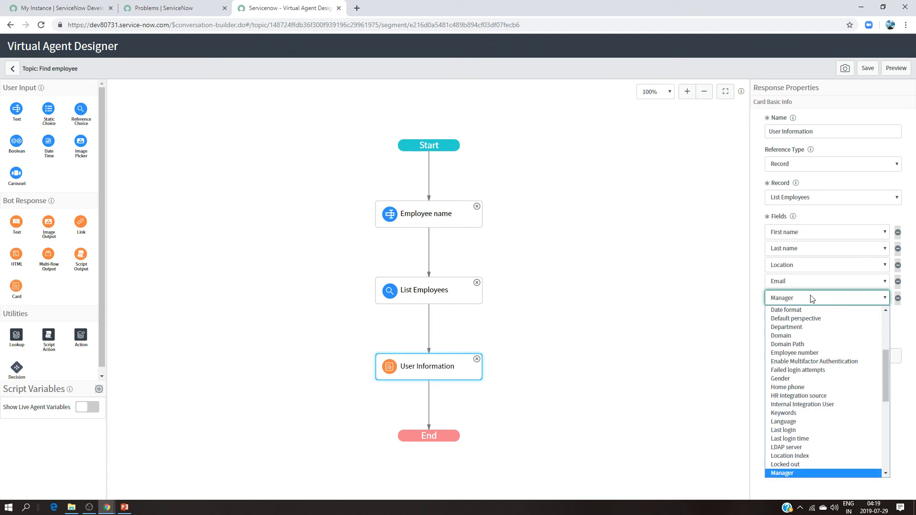
click(815, 472)
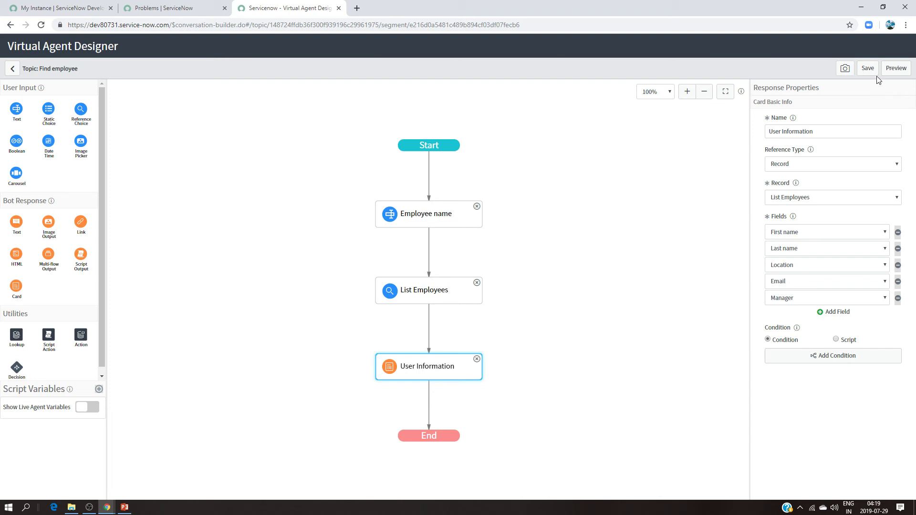
- Save the Find employee topic and start its preview, moving the preview window over the canvas
click(867, 68)
click(868, 68)
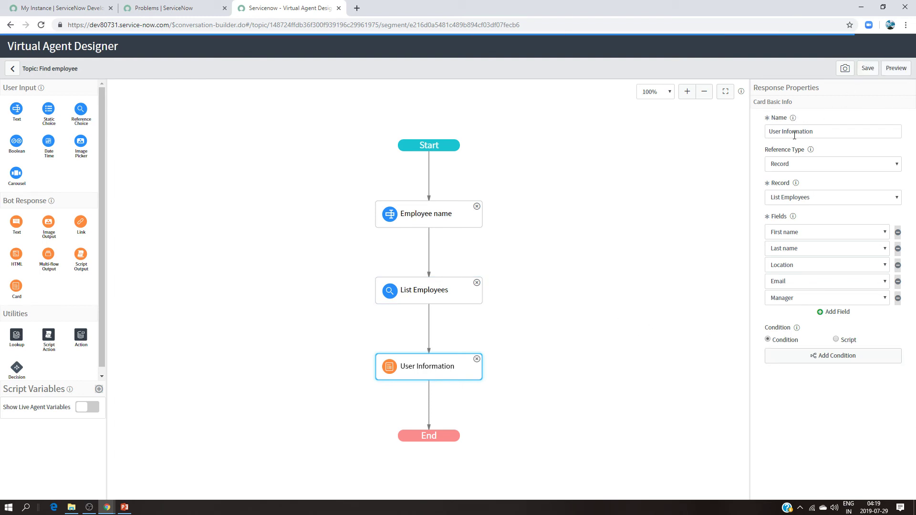
click(897, 69)
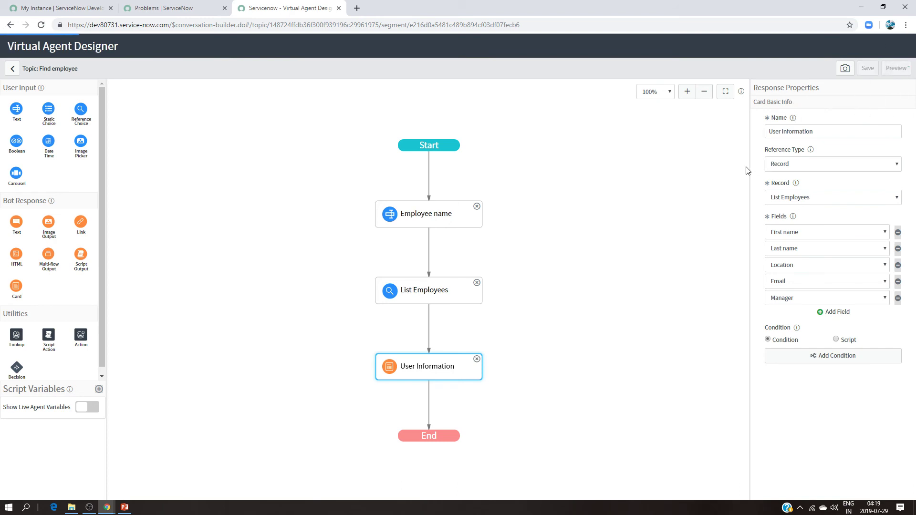
drag(52, 8, 548, 117)
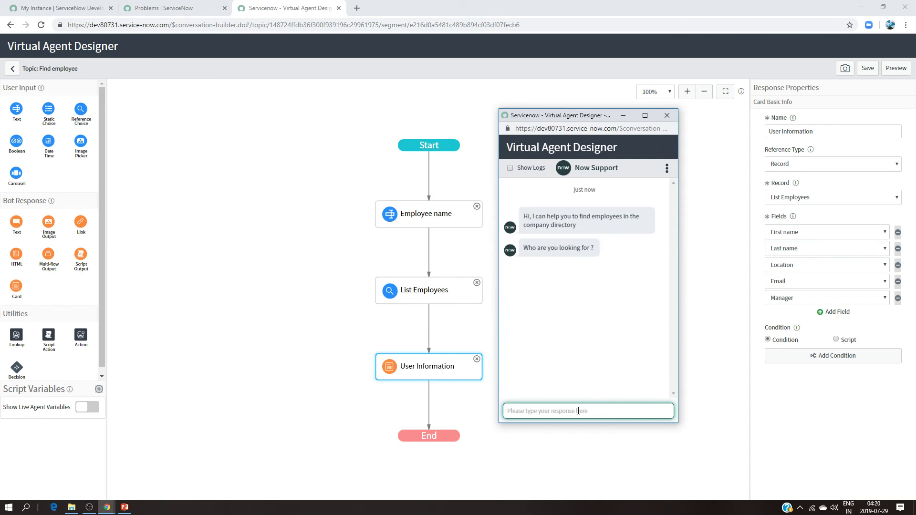
- Test the topic by answering with an employee's first name and choosing the second listed match, and close the preview
text(Abel)
key(Return)
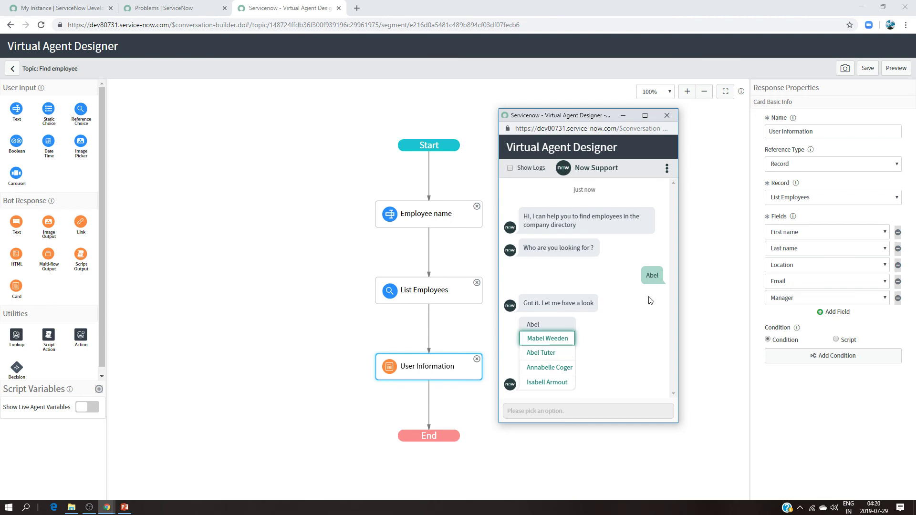
click(538, 355)
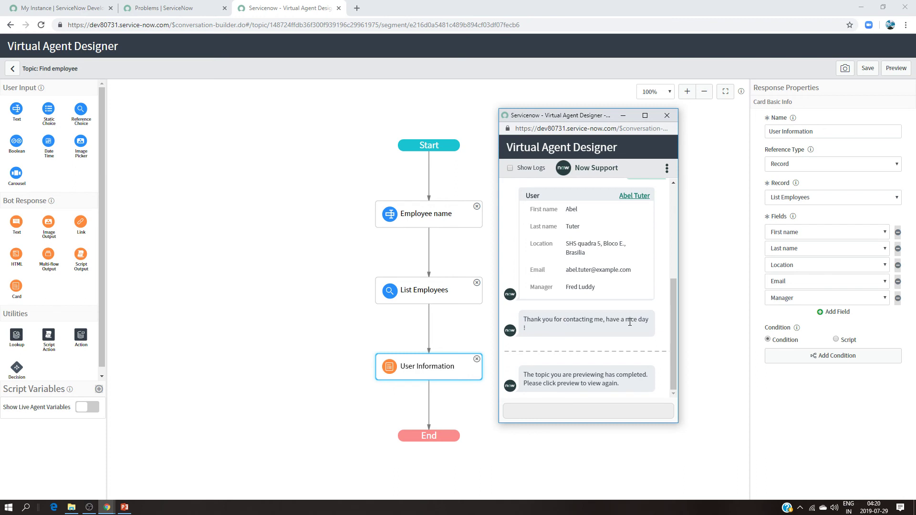
click(667, 115)
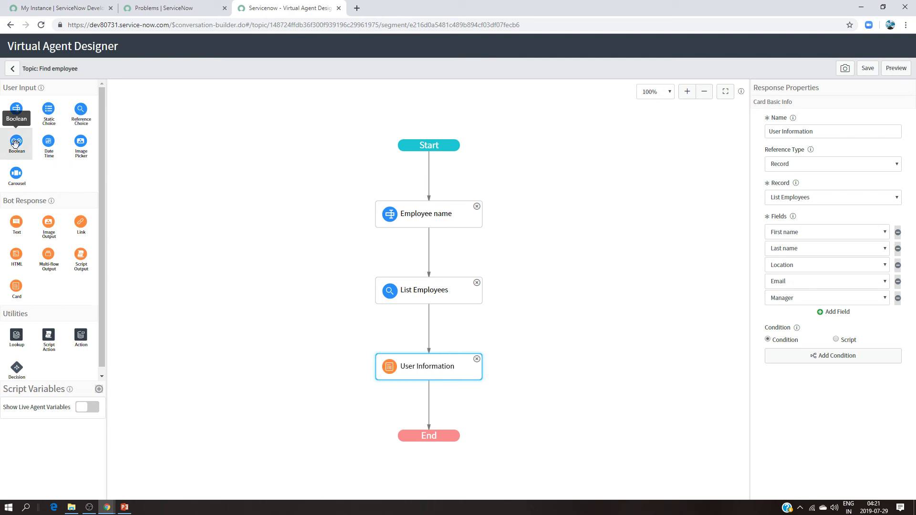
- Add a Boolean input named "Another Lookup" after User Information, with the prompt "Would you like to search again ?"
drag(16, 143, 426, 410)
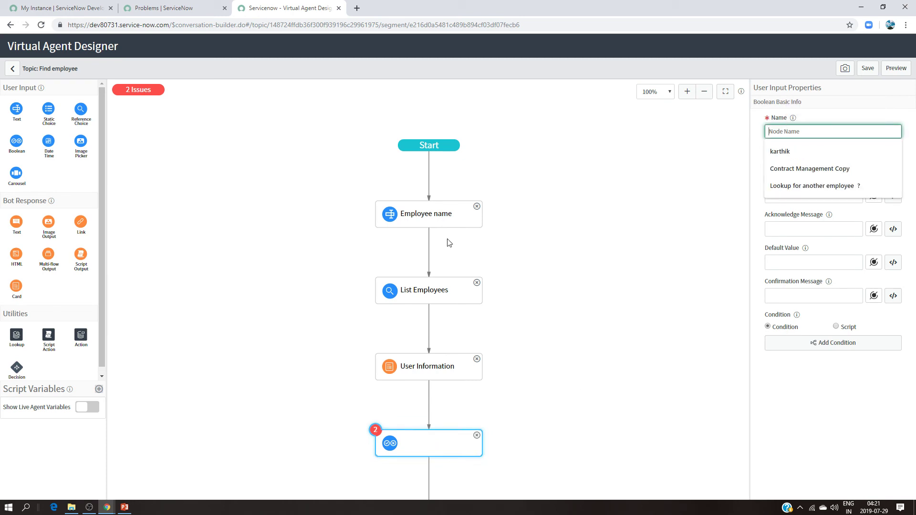
text(Another)
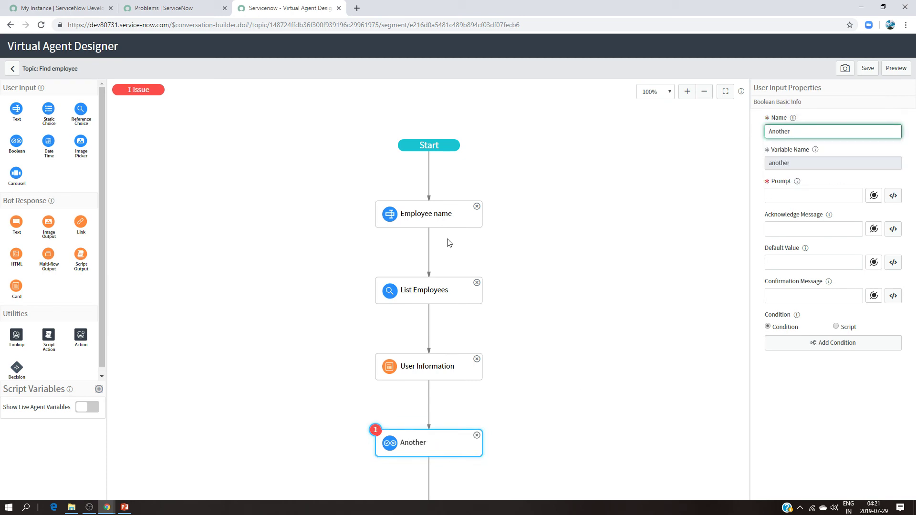
text( Lookup)
click(792, 199)
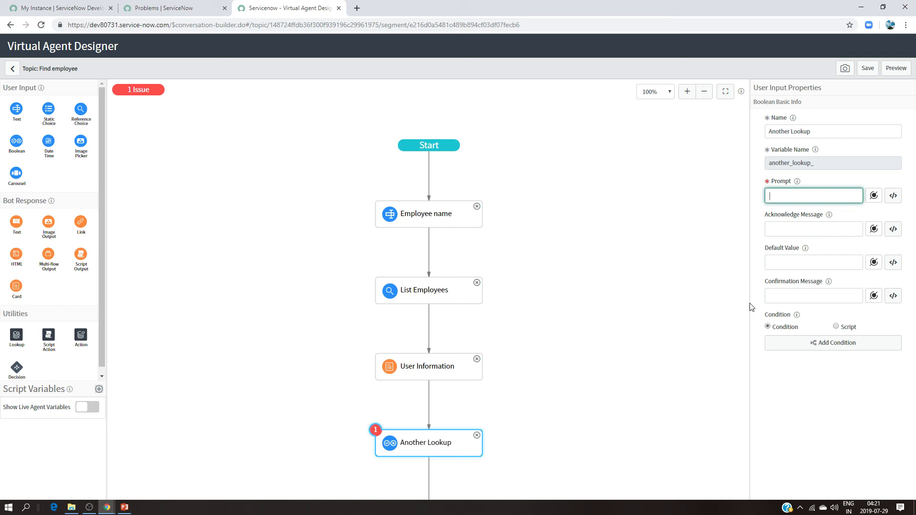
text(Would yo)
key(Tab)
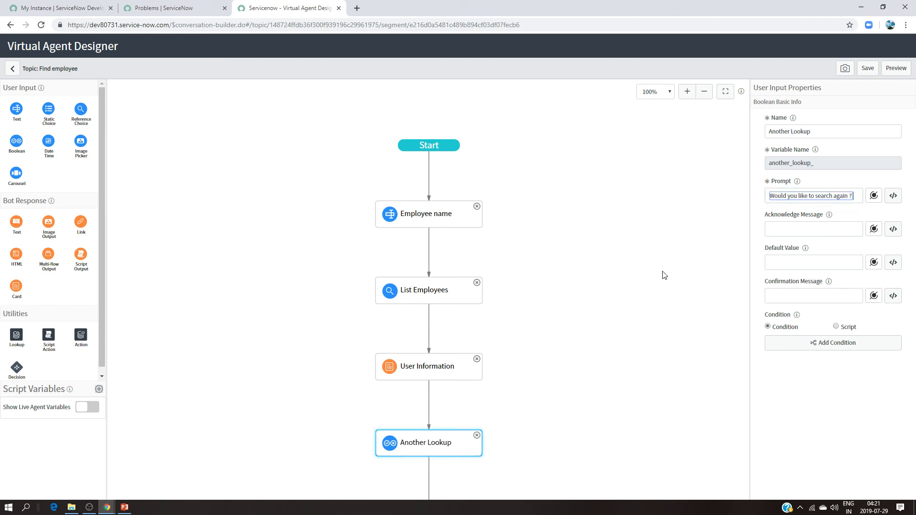
- Save the topic with the Another Lookup node and start a new preview beside the flow
scroll(604, 377, down, 1)
scroll(623, 374, down, 1)
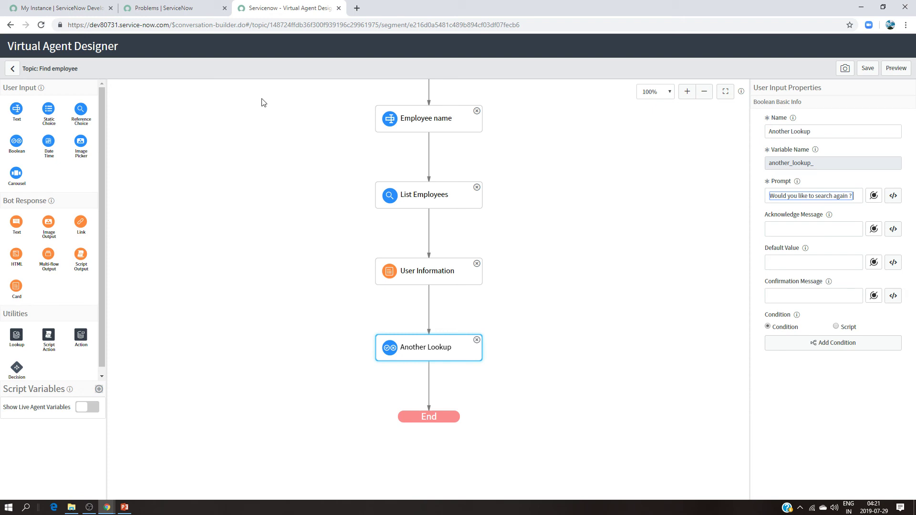
scroll(315, 191, up, 2)
scroll(321, 219, down, 2)
click(868, 77)
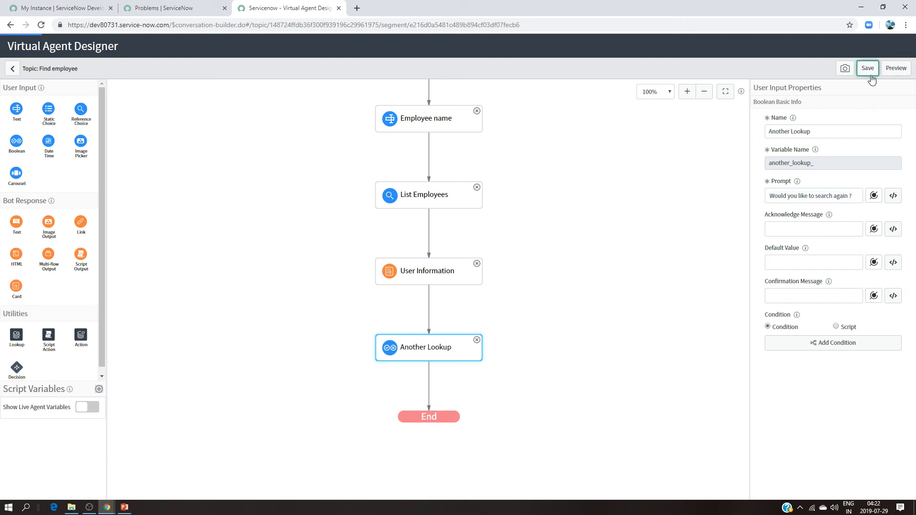
click(889, 71)
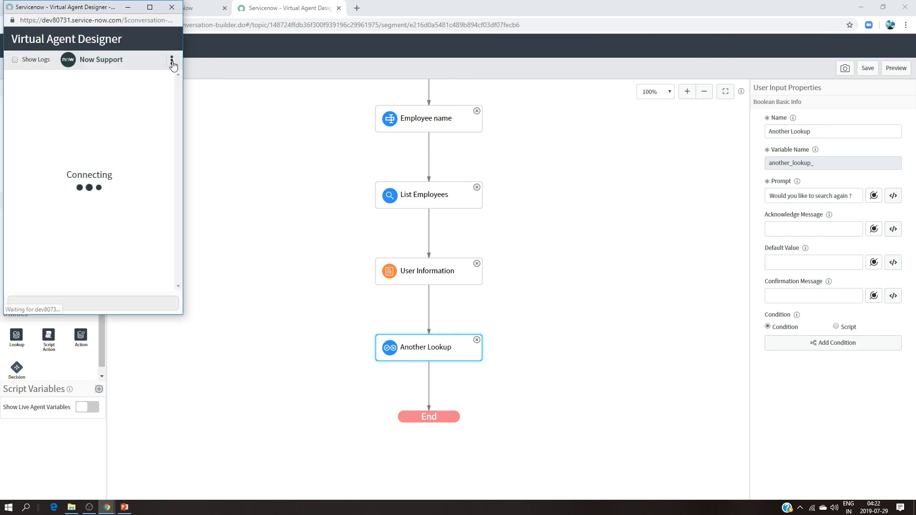
drag(91, 7, 652, 86)
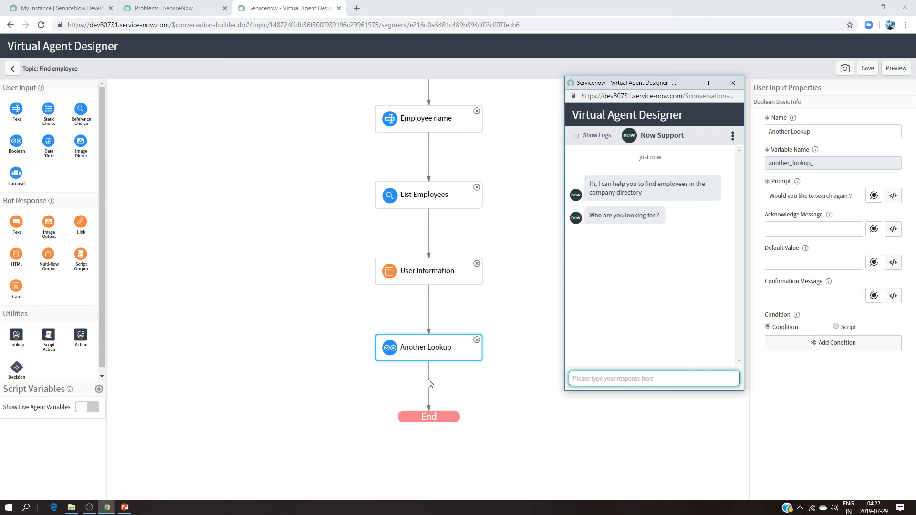
- Test the preview with an employee's first name, choose a match, answer Yes to searching again, and dismiss the preview
click(607, 377)
text(abel)
key(Return)
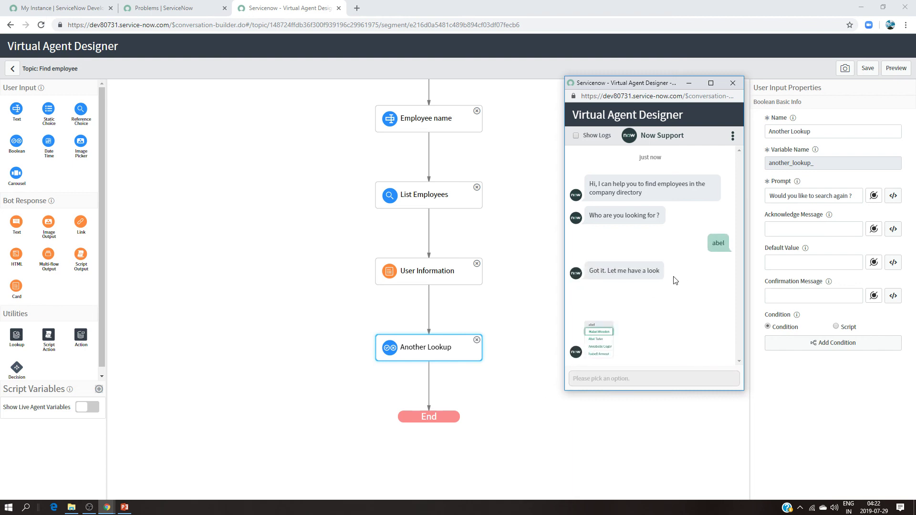
click(616, 318)
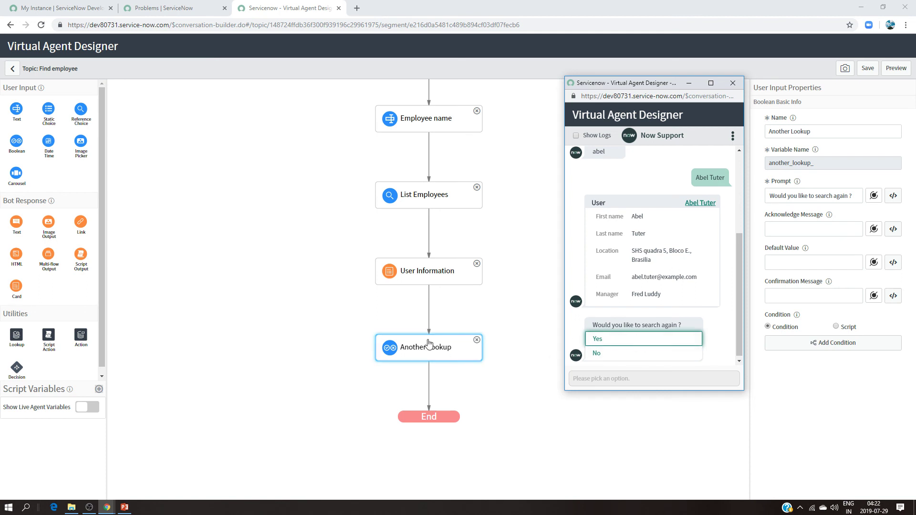
click(610, 345)
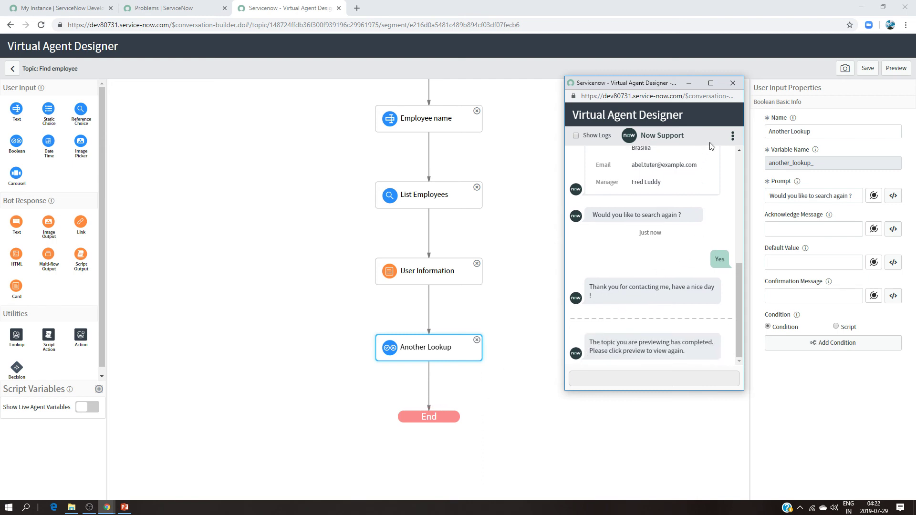
click(695, 83)
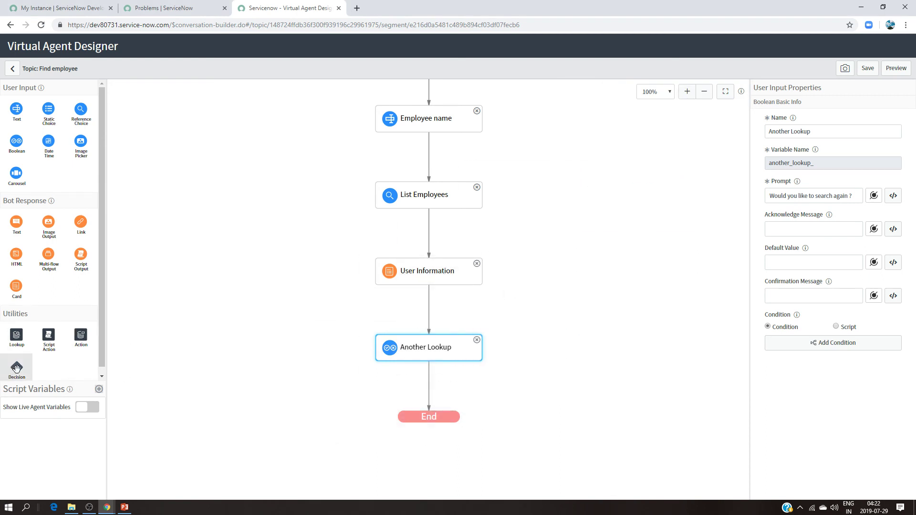
- Add a Decision node between Another Lookup and End, and name it "Would you like to search again ?"
drag(17, 367, 431, 385)
scroll(547, 407, down, 3)
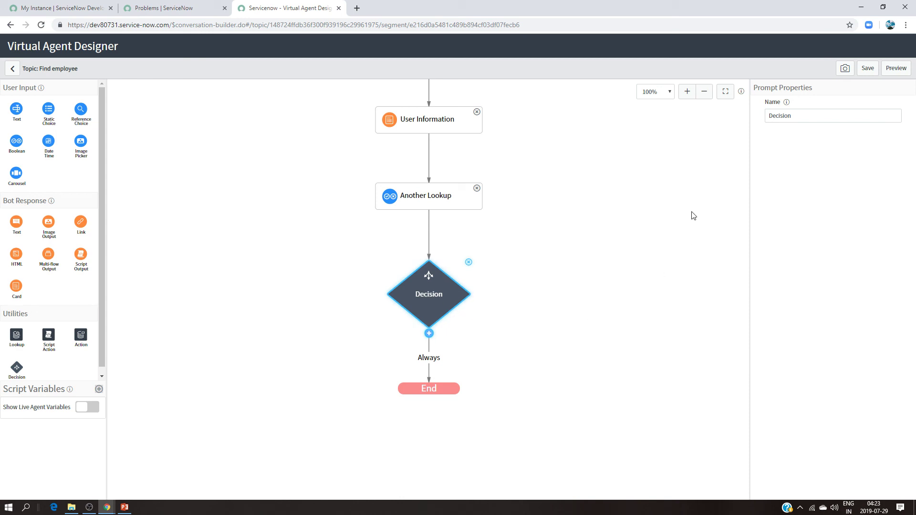
click(797, 118)
key(BackSpace)
key(BackSpace)
key(BackSpace)
key(BackSpace)
key(BackSpace)
key(BackSpace)
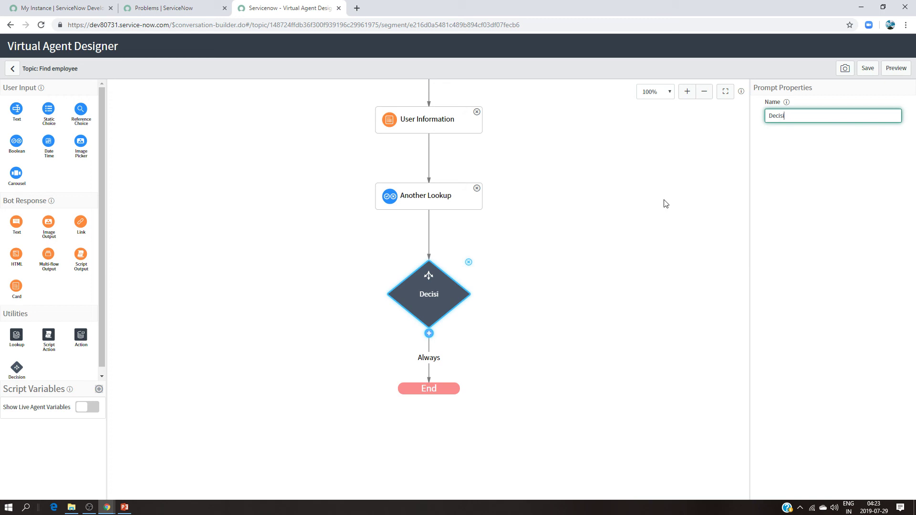
key(BackSpace)
key(BackSpace)
text(Would you like to search cagain)
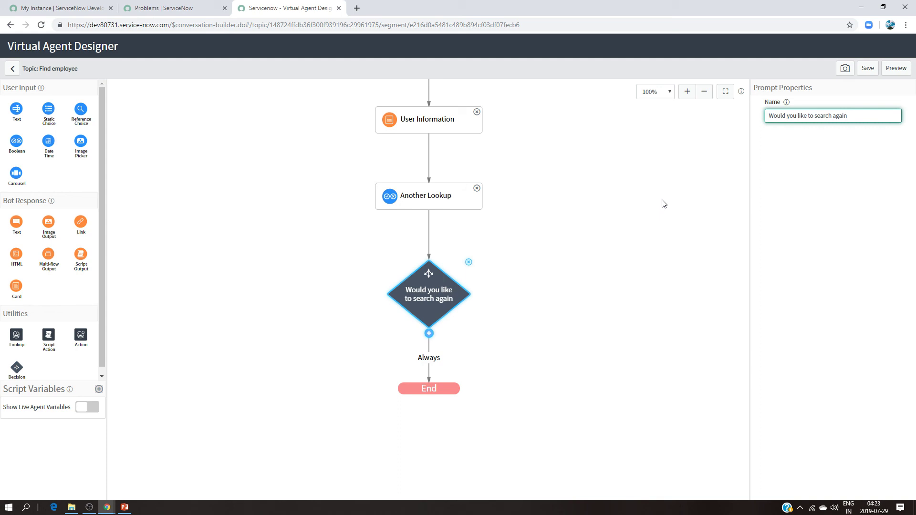
text( ?)
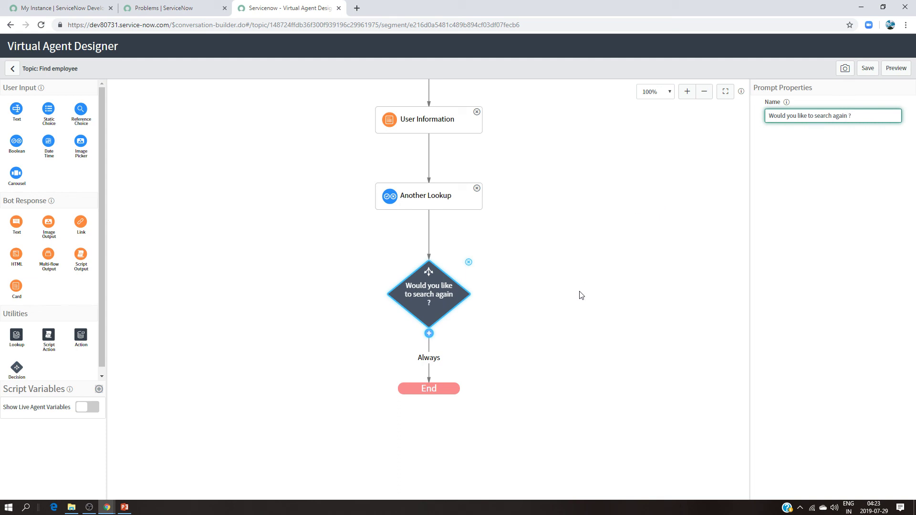
- Add a second branch to the decision and name it "Yes"
click(429, 333)
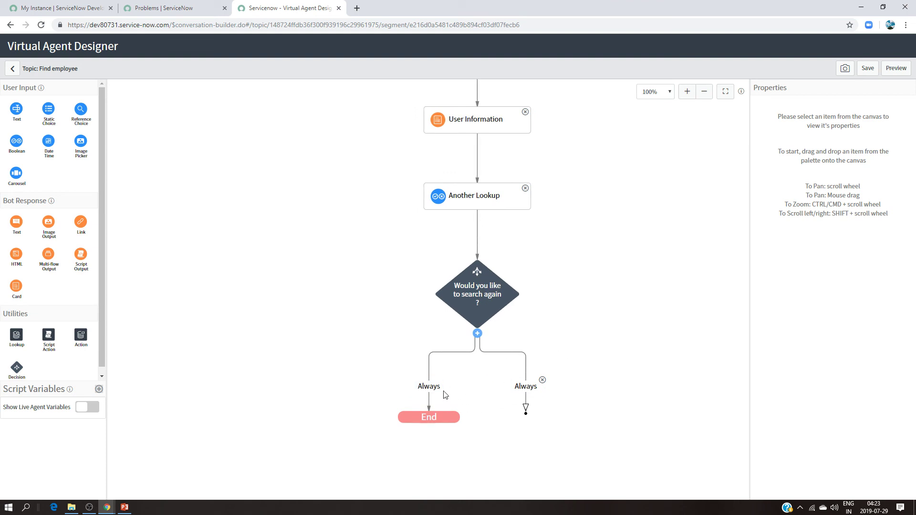
click(532, 392)
click(790, 116)
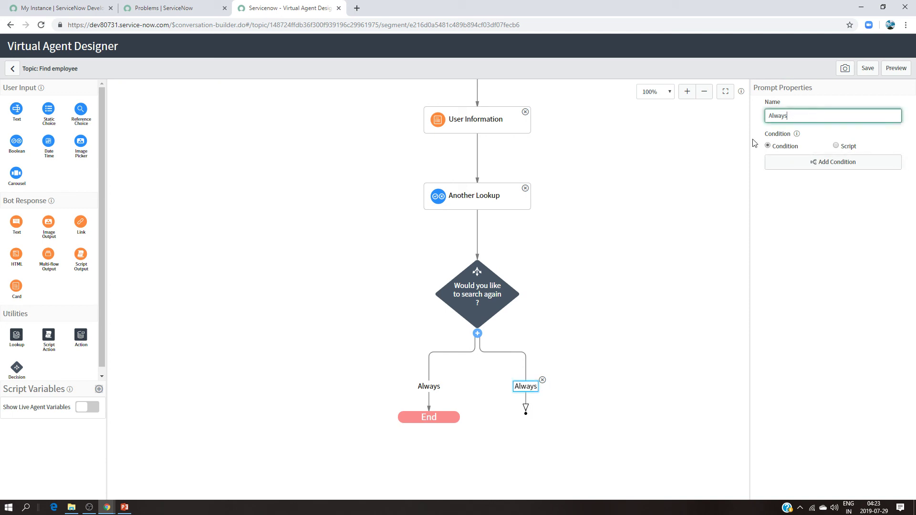
key(BackSpace)
key(BackSpace)
key(BackSpace)
key(BackSpace)
key(BackSpace)
key(BackSpace)
text(Yes)
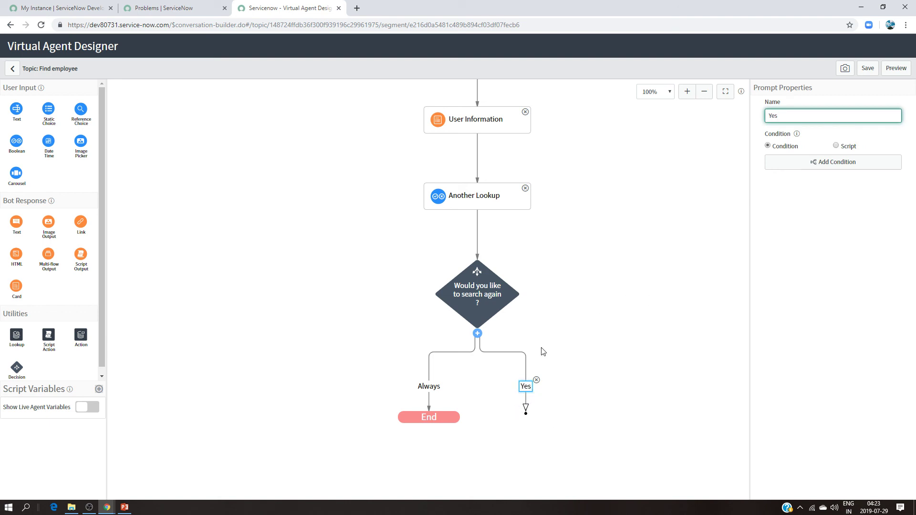
- Rename the decision branch that leads to End as "No"
click(439, 389)
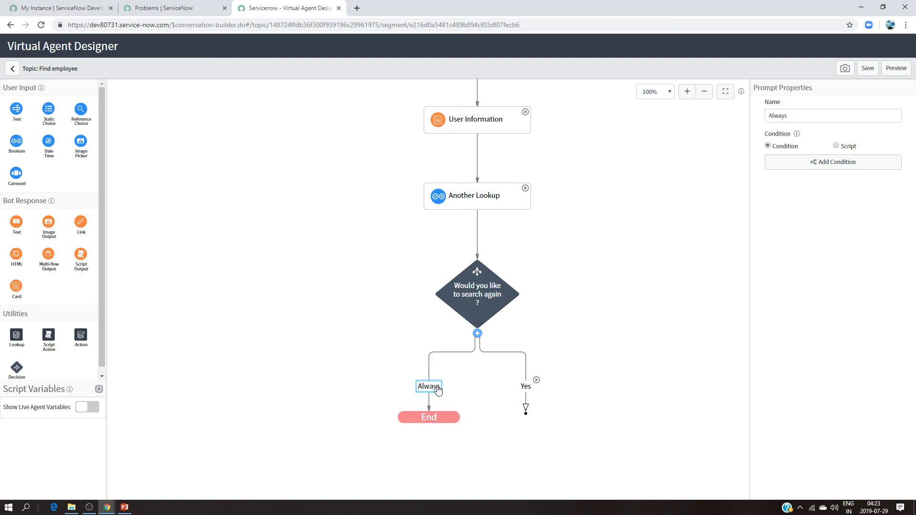
click(806, 116)
key(BackSpace)
key(BackSpace)
key(BackSpace)
key(BackSpace)
key(BackSpace)
key(BackSpace)
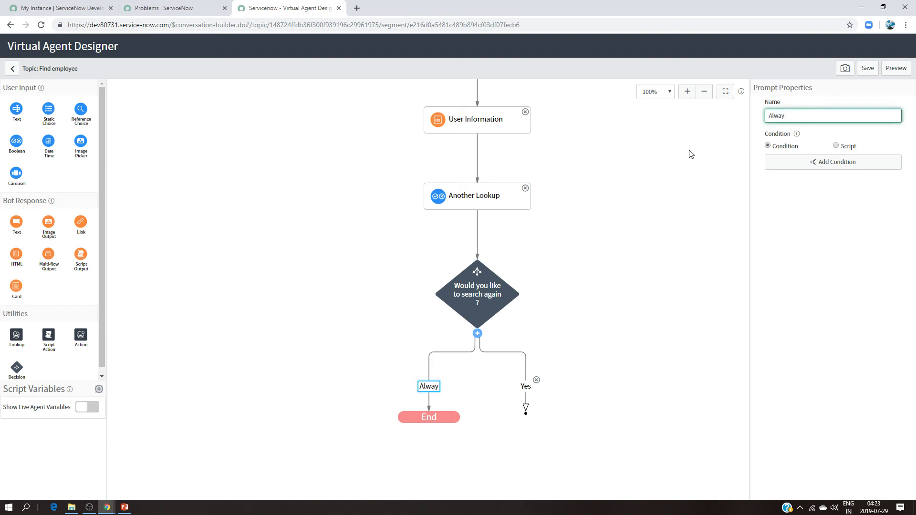
text(No)
- Give the Yes branch the condition that Another Lookup is true, and save the condition
click(524, 388)
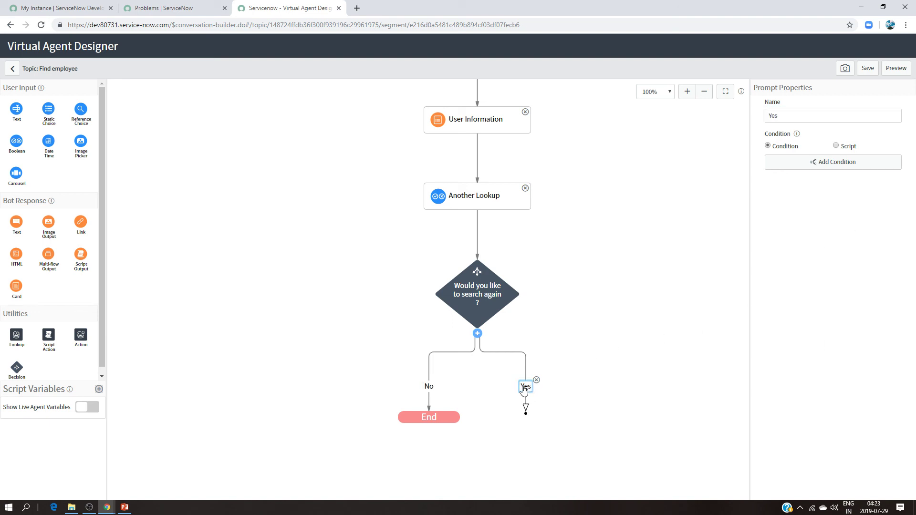
click(810, 168)
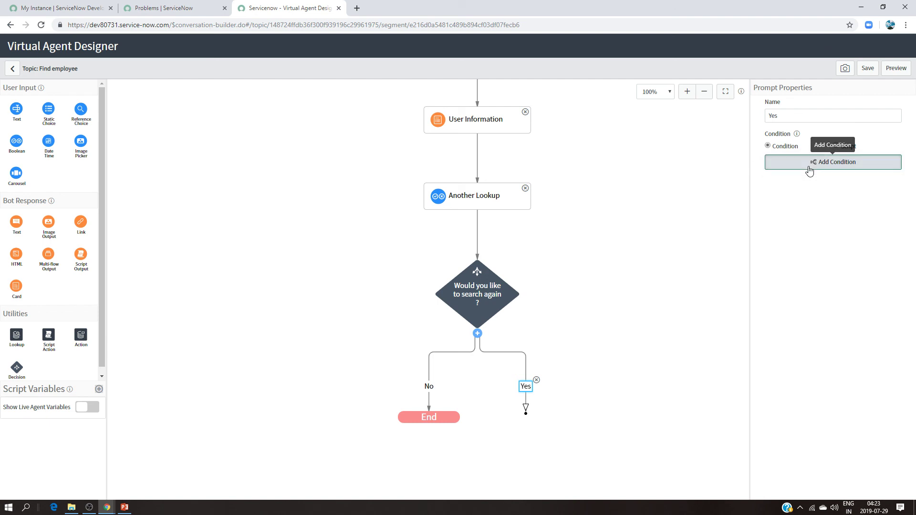
click(344, 101)
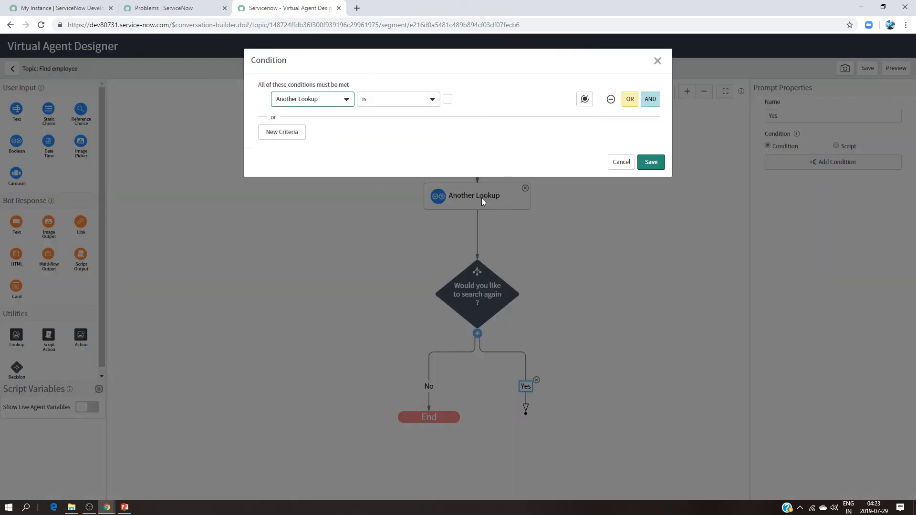
click(448, 103)
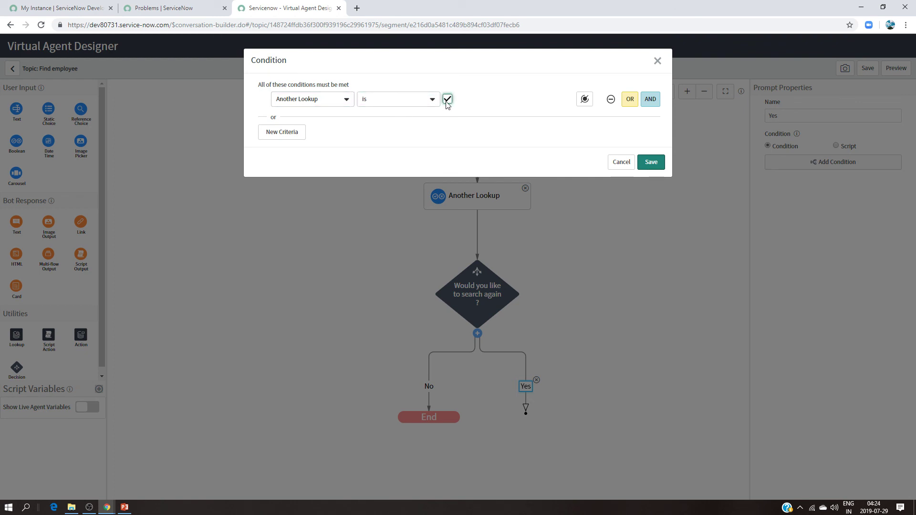
click(645, 162)
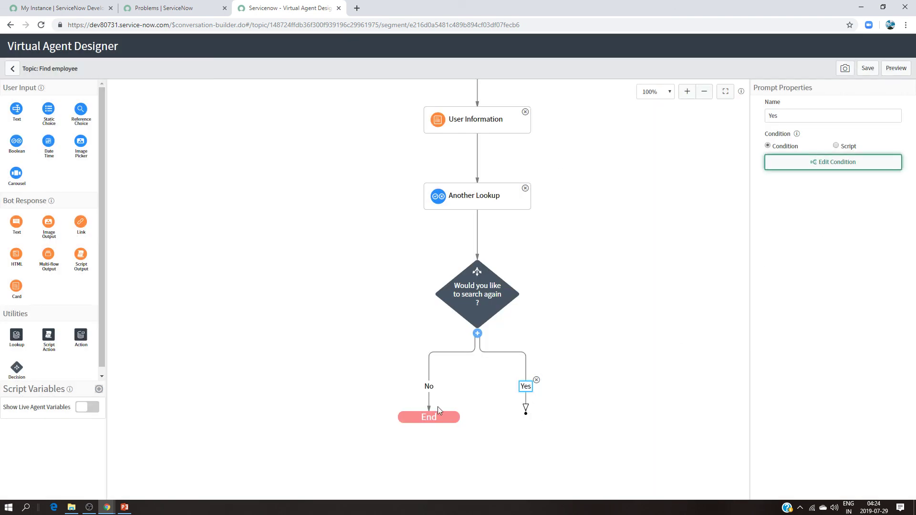
- Give the No branch the condition that Another Lookup is false, and save the condition
click(428, 388)
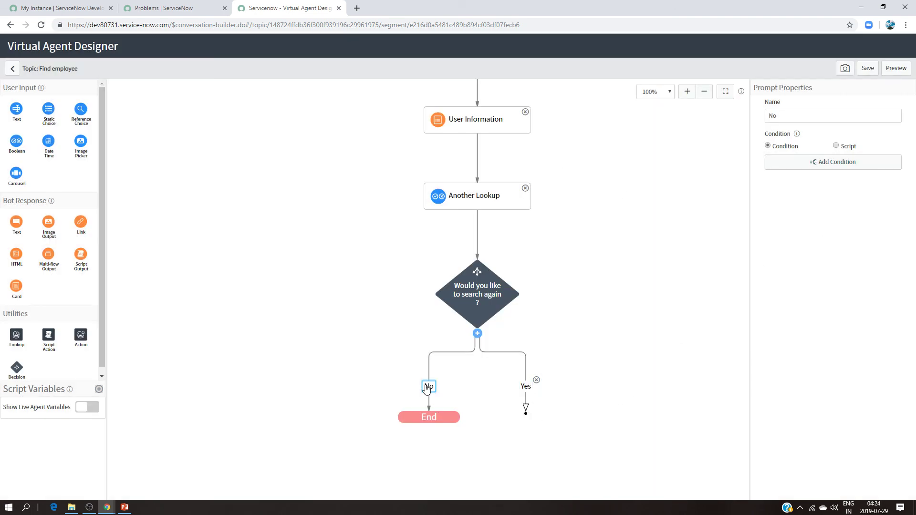
click(821, 163)
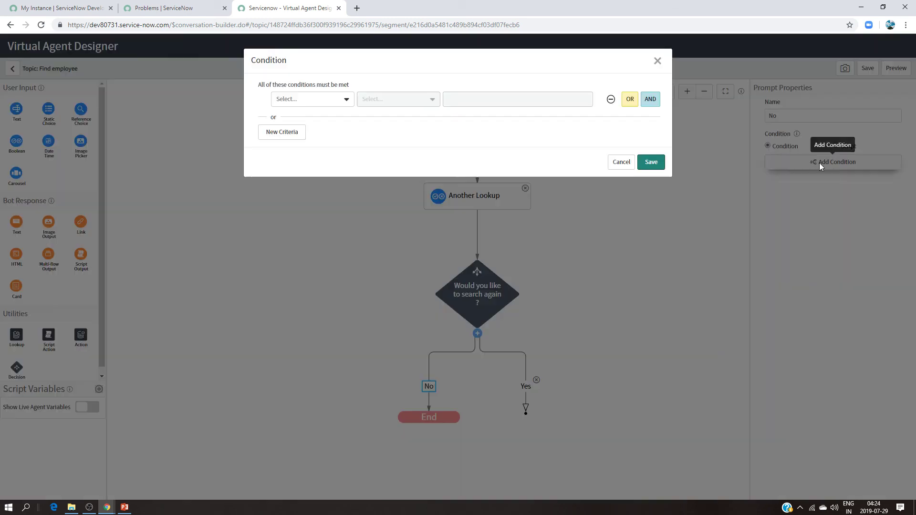
click(313, 100)
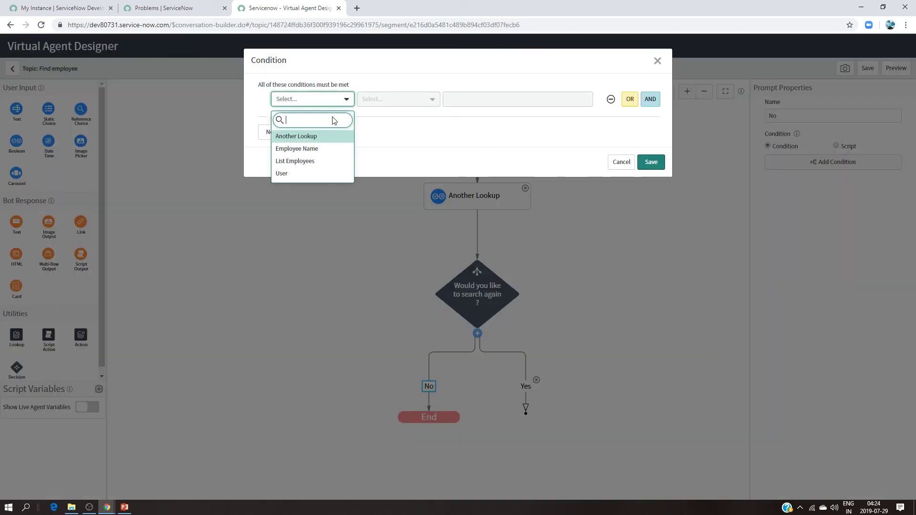
click(318, 138)
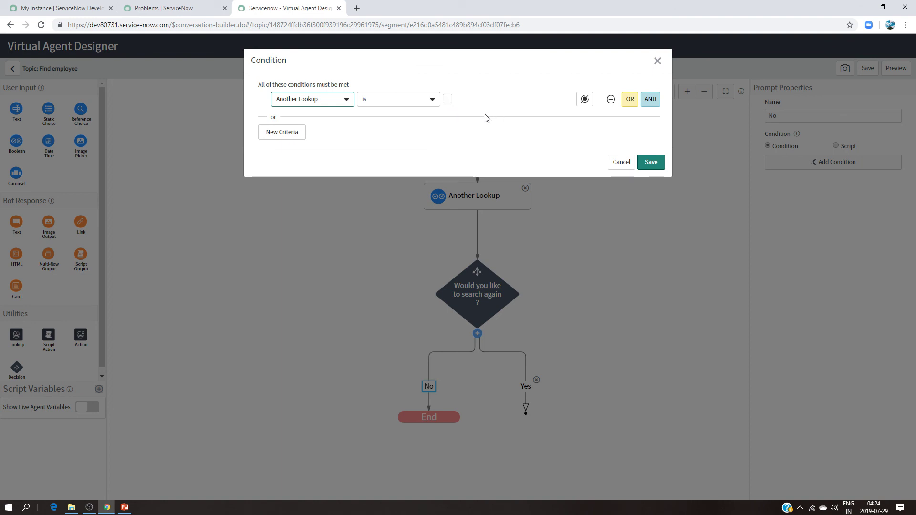
click(651, 162)
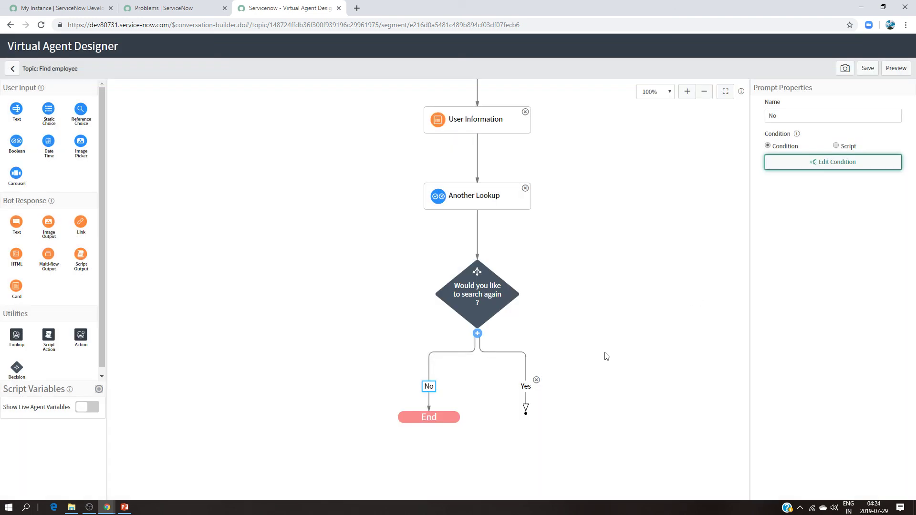
- Connect the Yes branch of the decision back to the point just before the Employee name prompt
scroll(605, 353, up, 2)
click(704, 91)
click(705, 91)
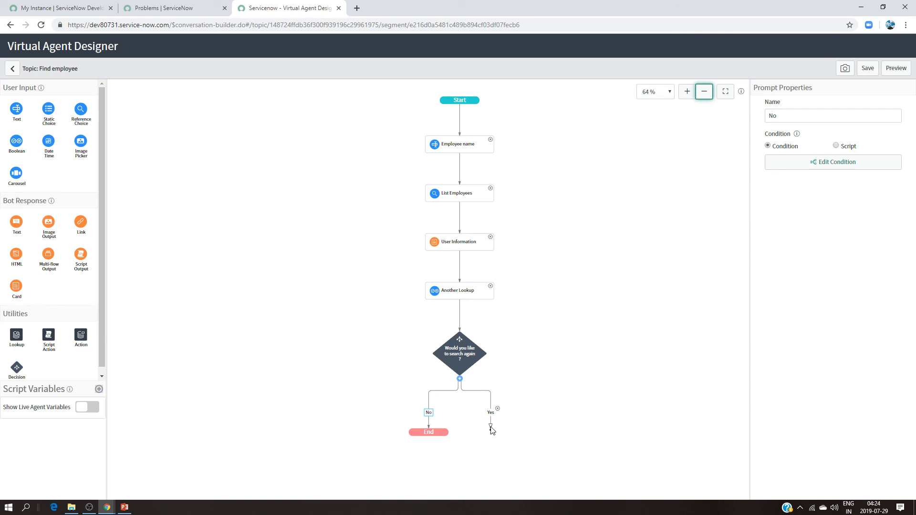
drag(491, 429, 431, 141)
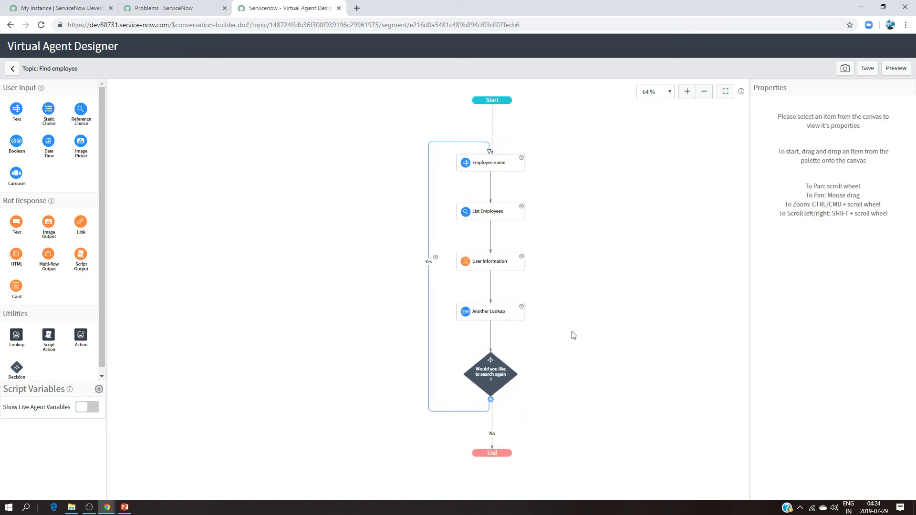
drag(497, 101, 480, 98)
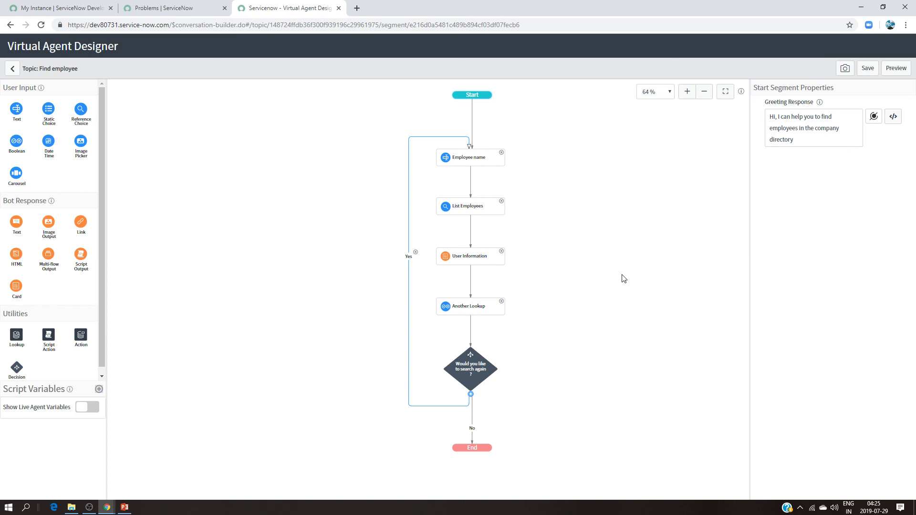
- Save the topic and open its preview, placing the preview window beside the flow diagram
click(867, 68)
click(896, 72)
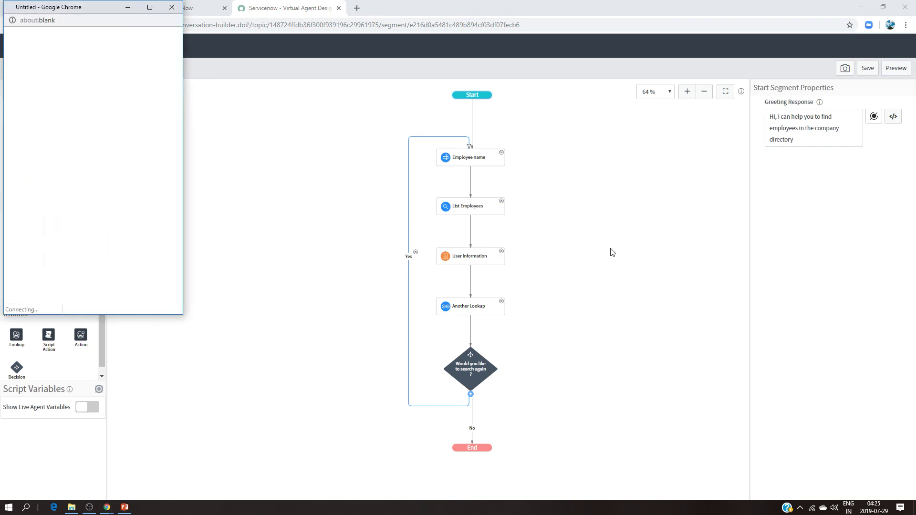
drag(82, 8, 628, 87)
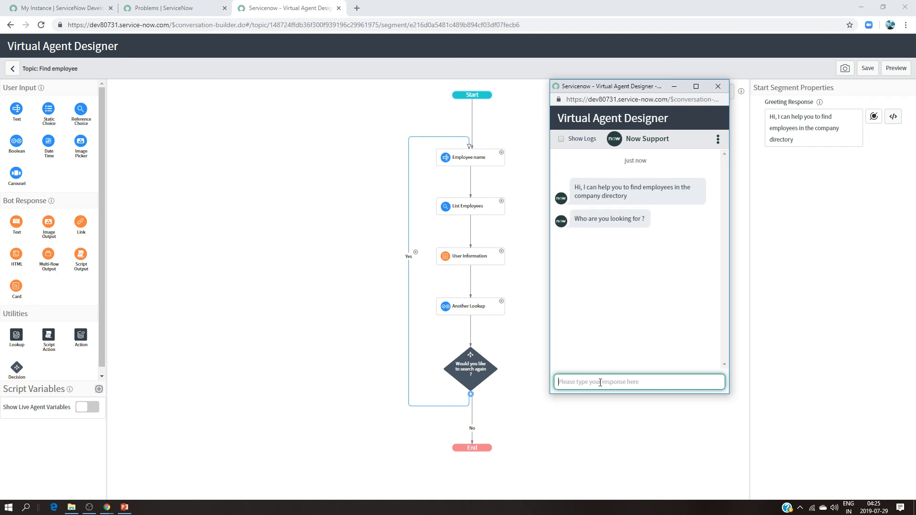
- Test the preview by entering an employee's first name and confirming the suggested match with Yes
text(beth)
key(Return)
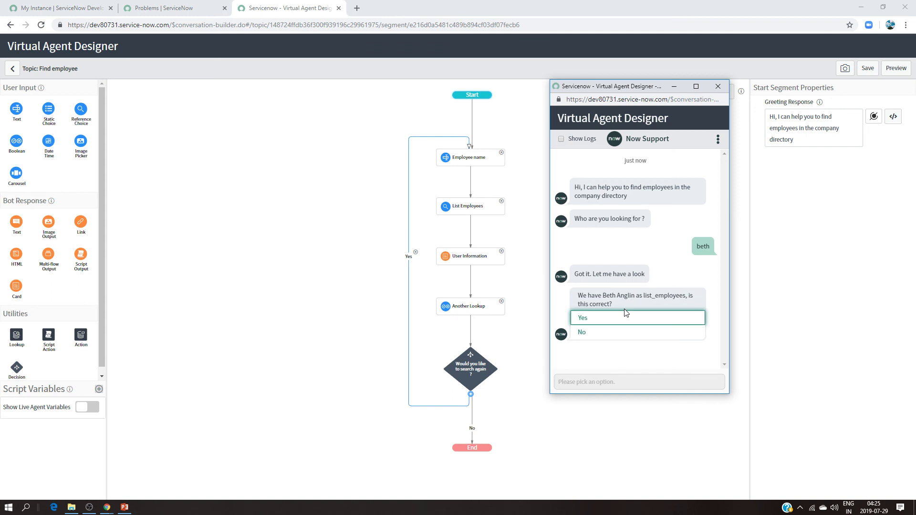
click(600, 323)
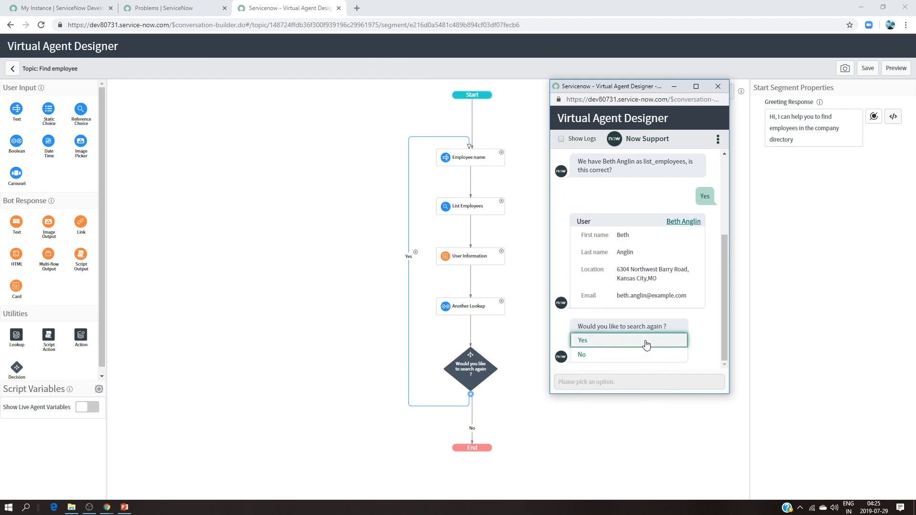
- Answer Yes to search again, look up another first name and choose the second match, ending the conversation with No and minimizing the preview
click(637, 341)
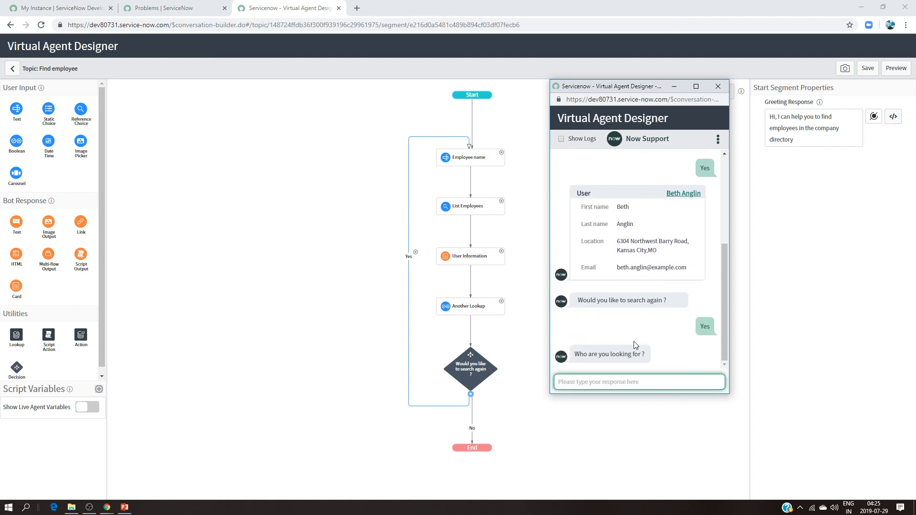
text(fre)
key(Return)
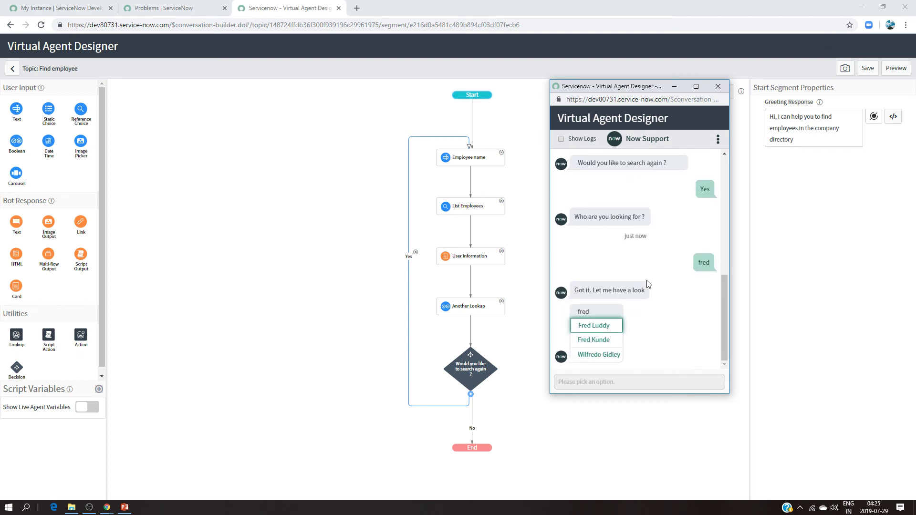
click(594, 340)
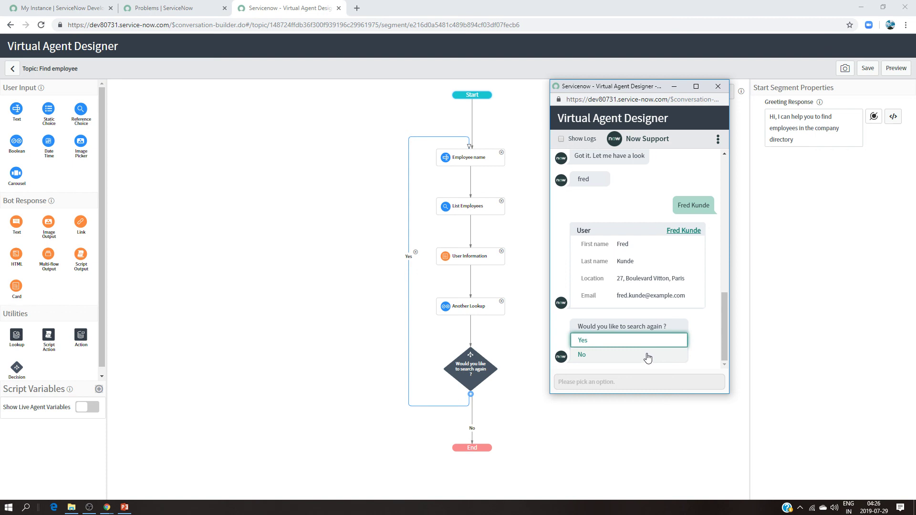
click(648, 358)
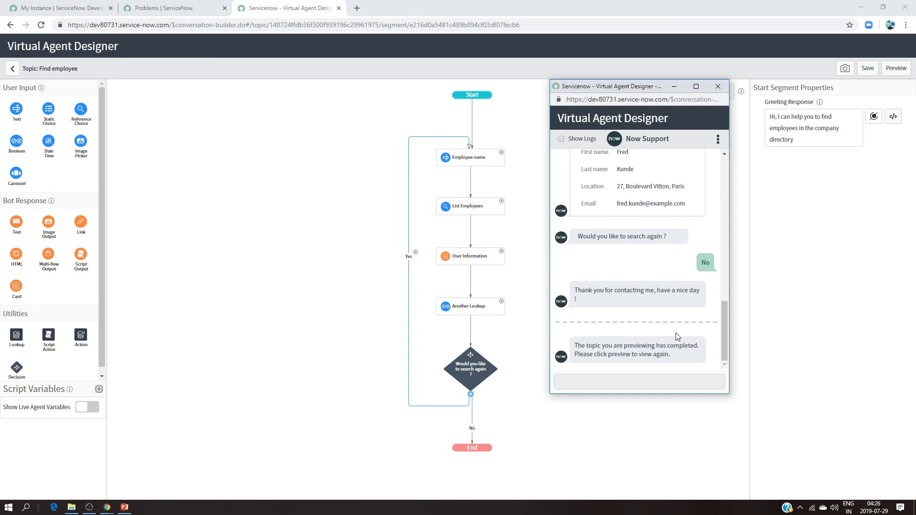
click(674, 86)
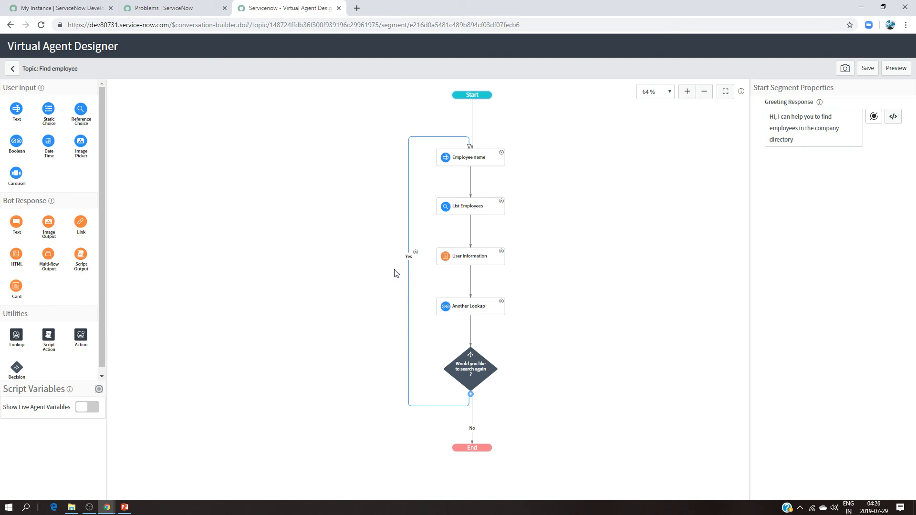
- Open the Search Knowledge Base topic's flow from the topics list, examine its branches and loops, and return to the list
click(14, 70)
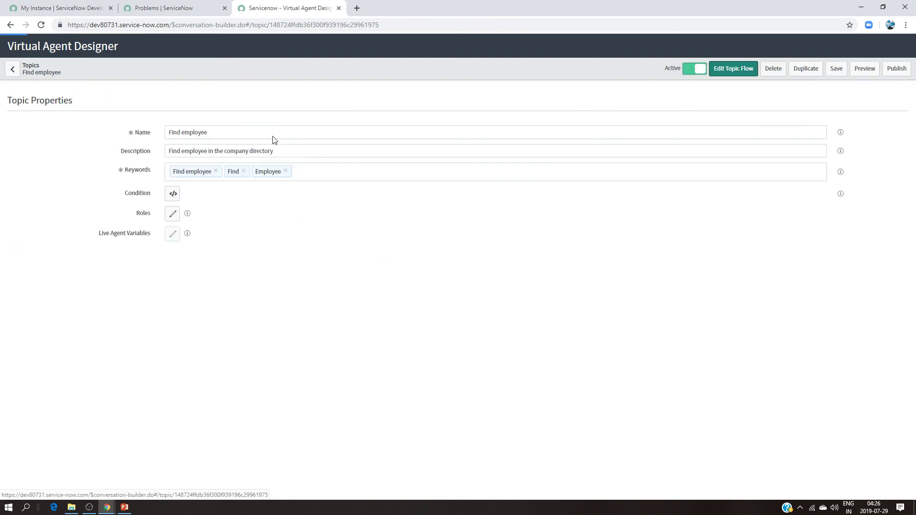
click(14, 71)
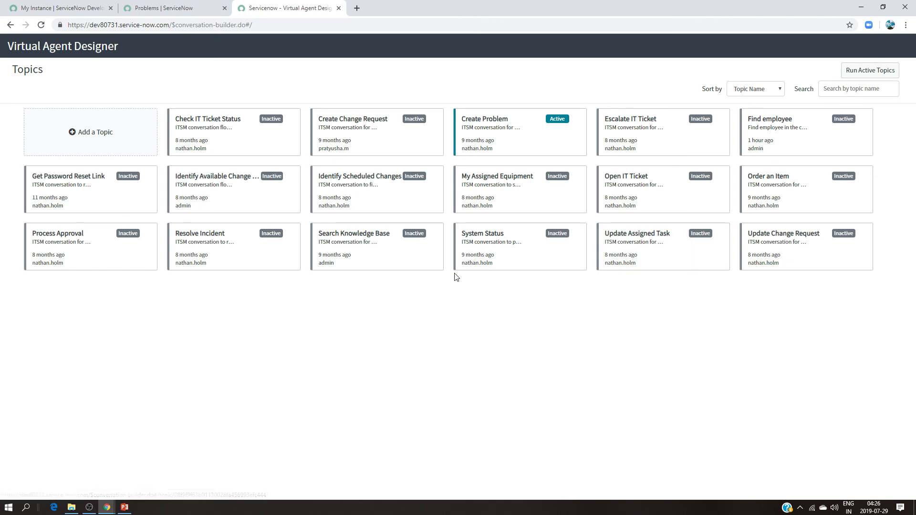
click(380, 253)
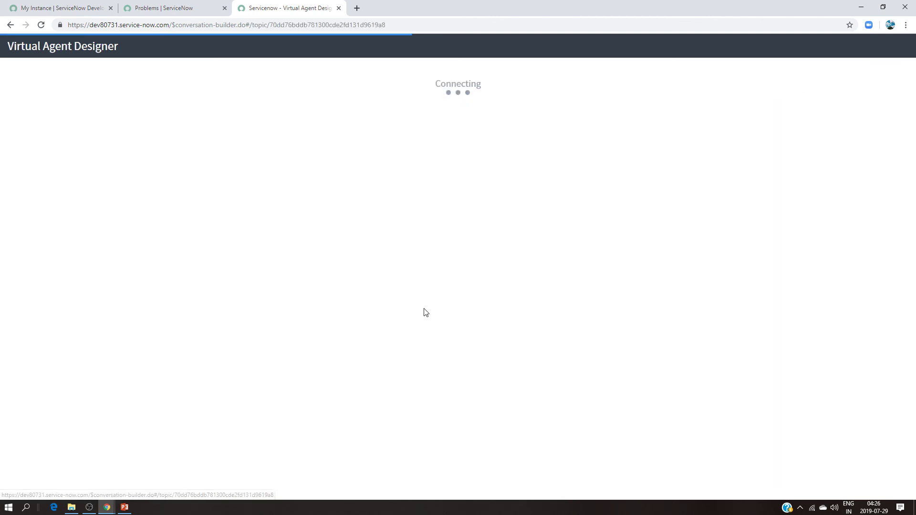
click(734, 68)
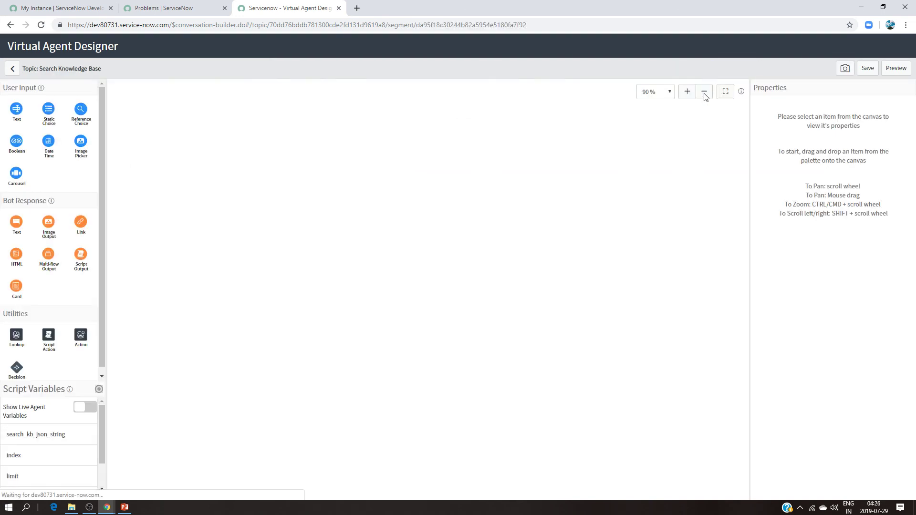
scroll(567, 220, down, 1)
scroll(566, 217, up, 1)
scroll(580, 231, down, 4)
scroll(583, 233, up, 3)
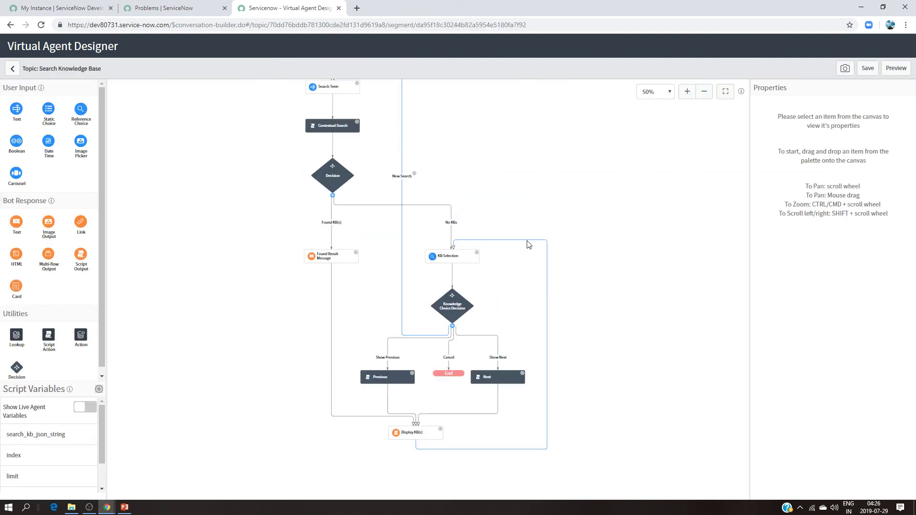
scroll(529, 245, up, 2)
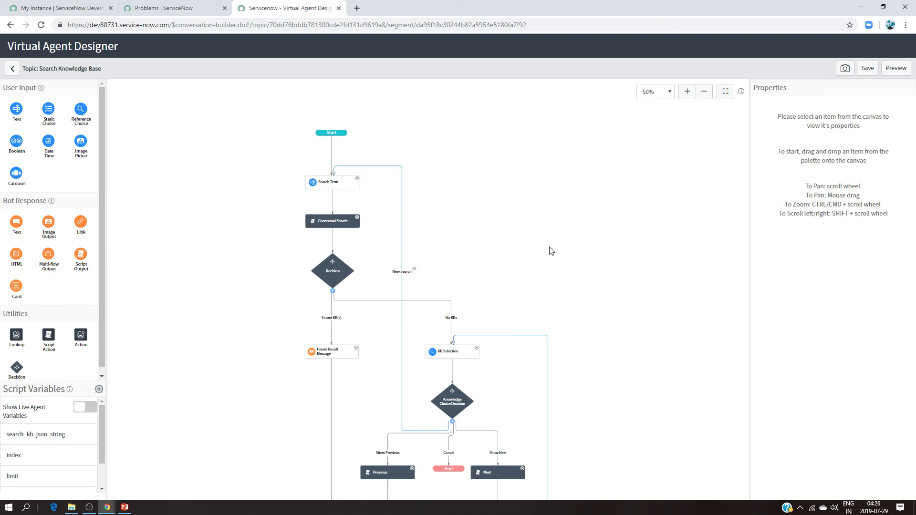
scroll(551, 250, down, 1)
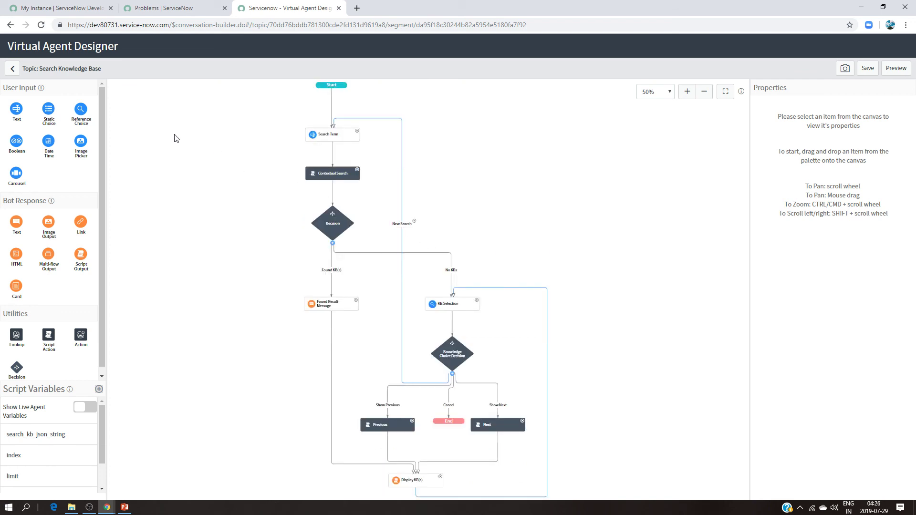
click(12, 70)
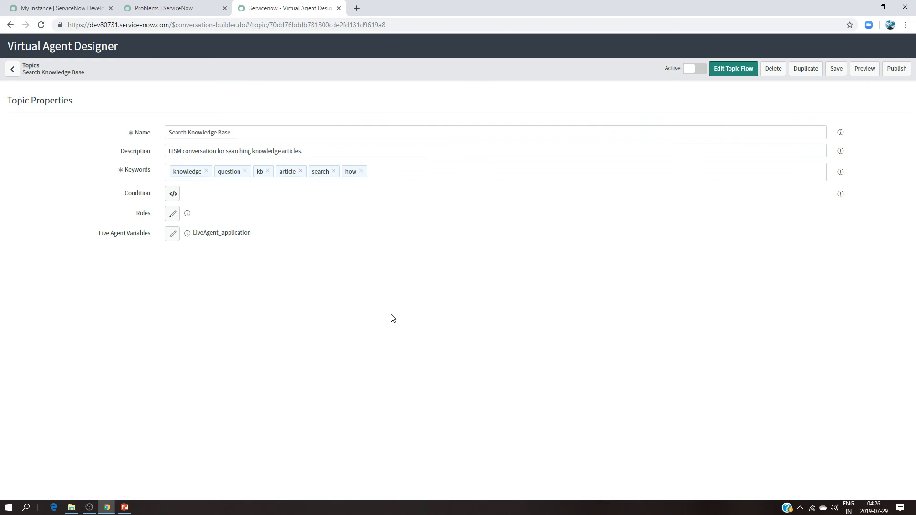
click(13, 70)
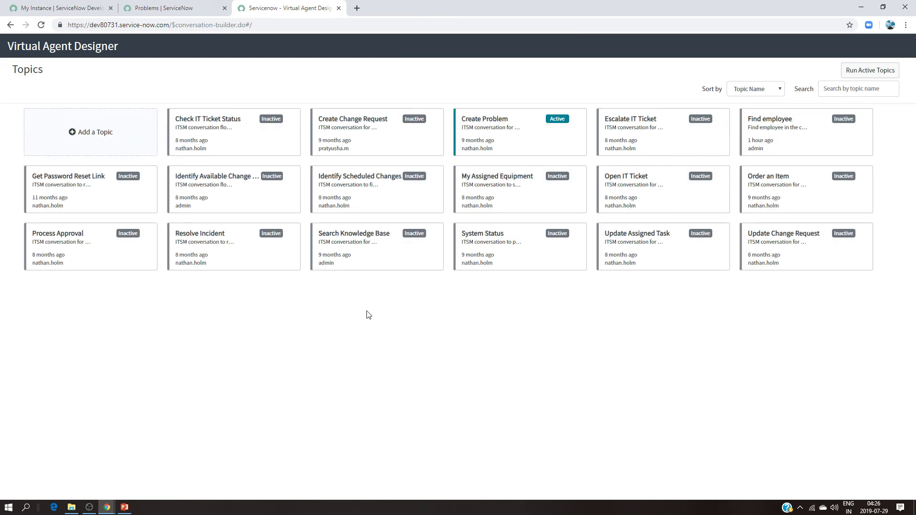
click(89, 506)
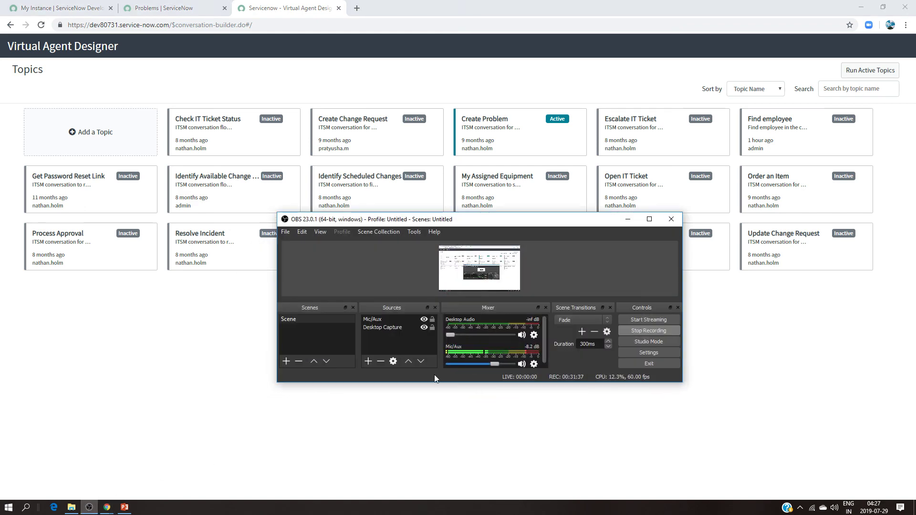